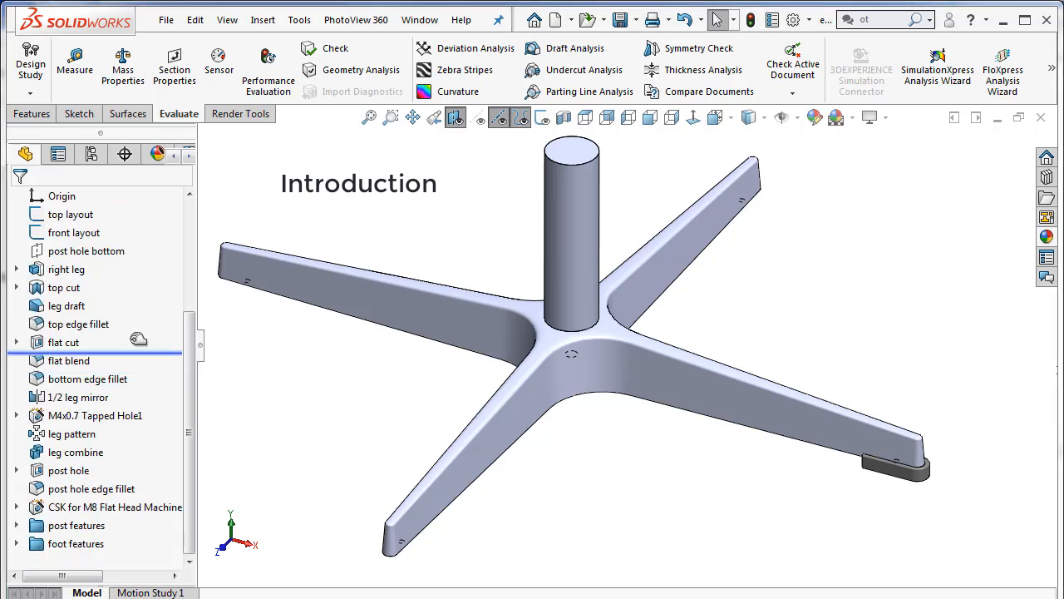
Roll the feature tree back to bottom edge fillet, advance it past 1/2 leg mirror, and examine the single leg.
drag(138, 338, 136, 379)
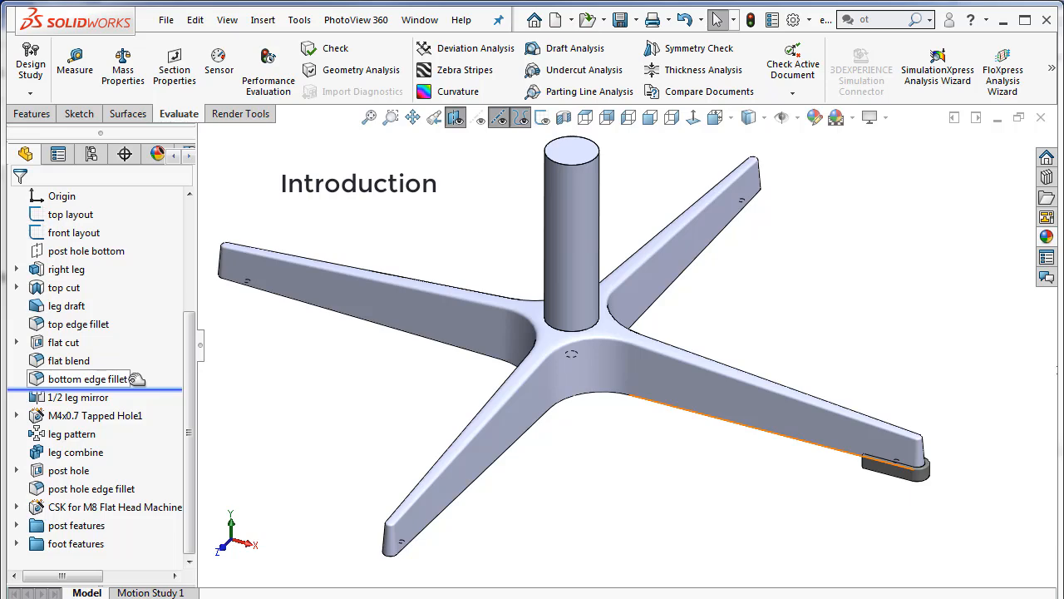
middle_drag(887, 381, 732, 300)
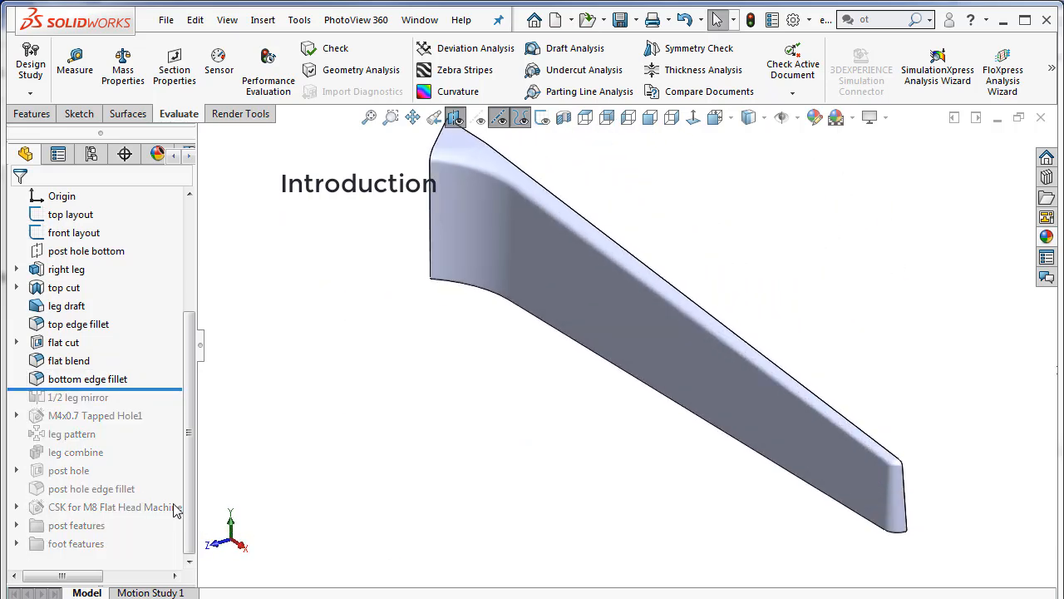
drag(191, 385, 190, 406)
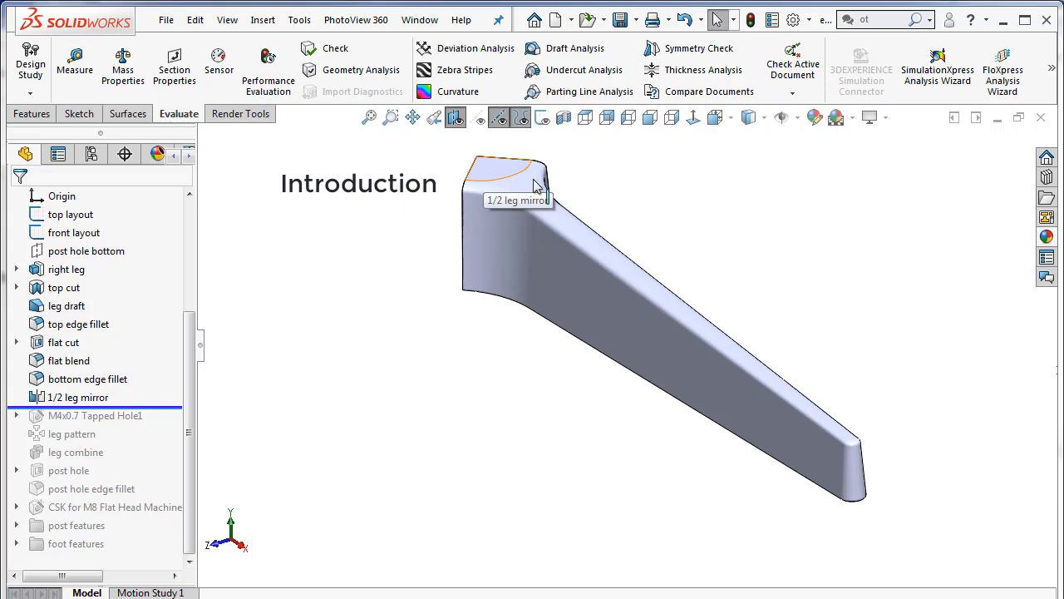
scroll(558, 200, down, 3)
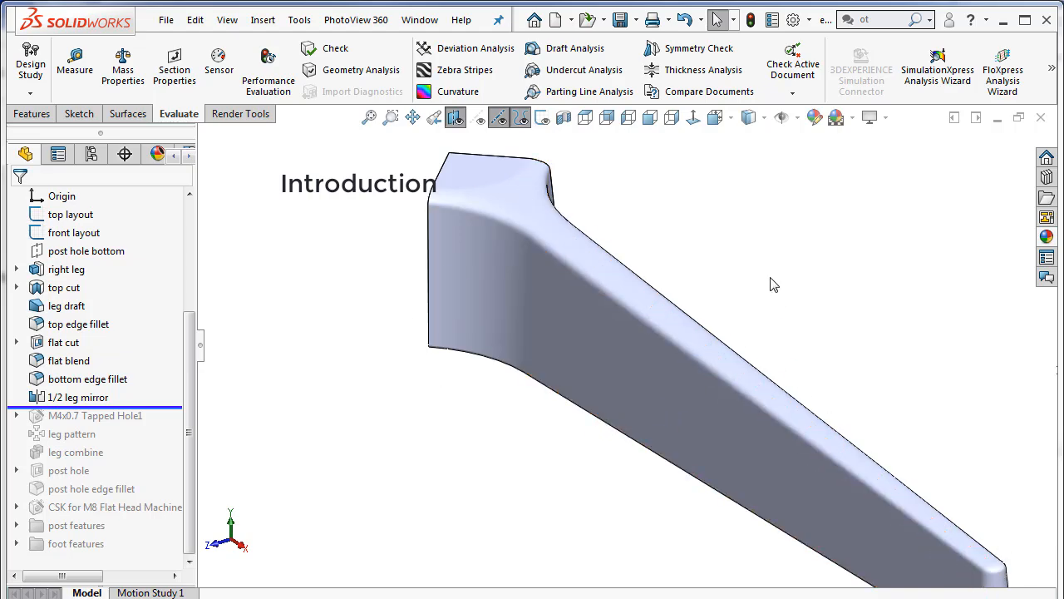
scroll(772, 285, up, 2)
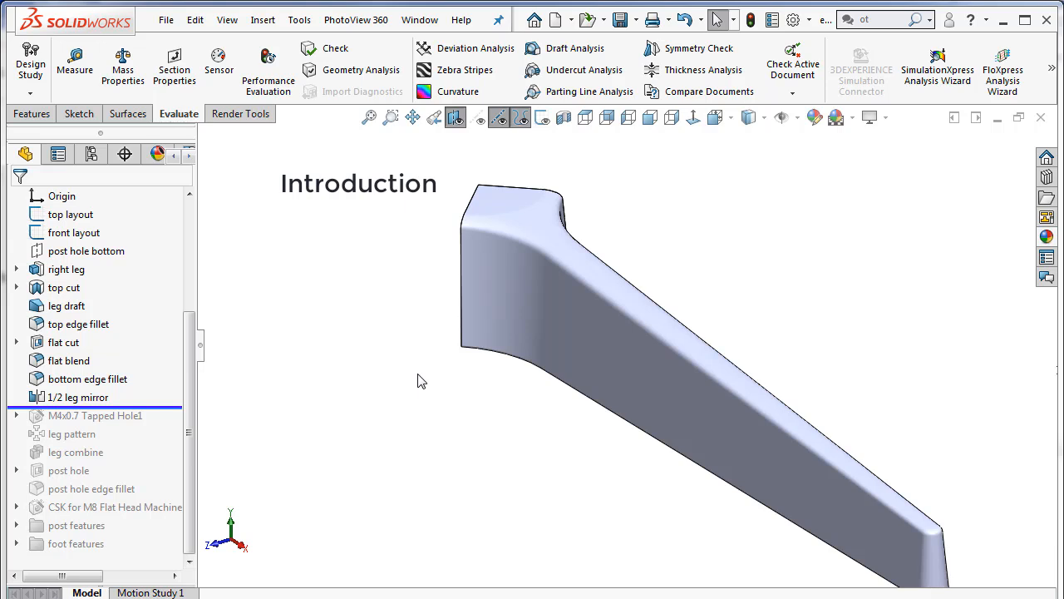
Roll the model back to just below the front layout sketch and show the sketches.
key(z)
drag(171, 406, 151, 242)
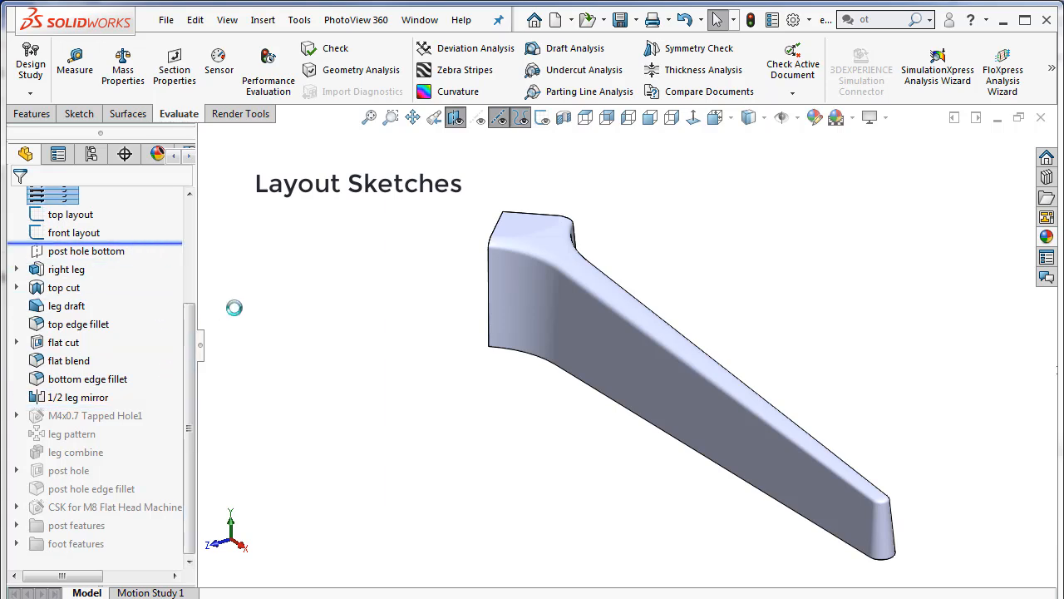
click(543, 118)
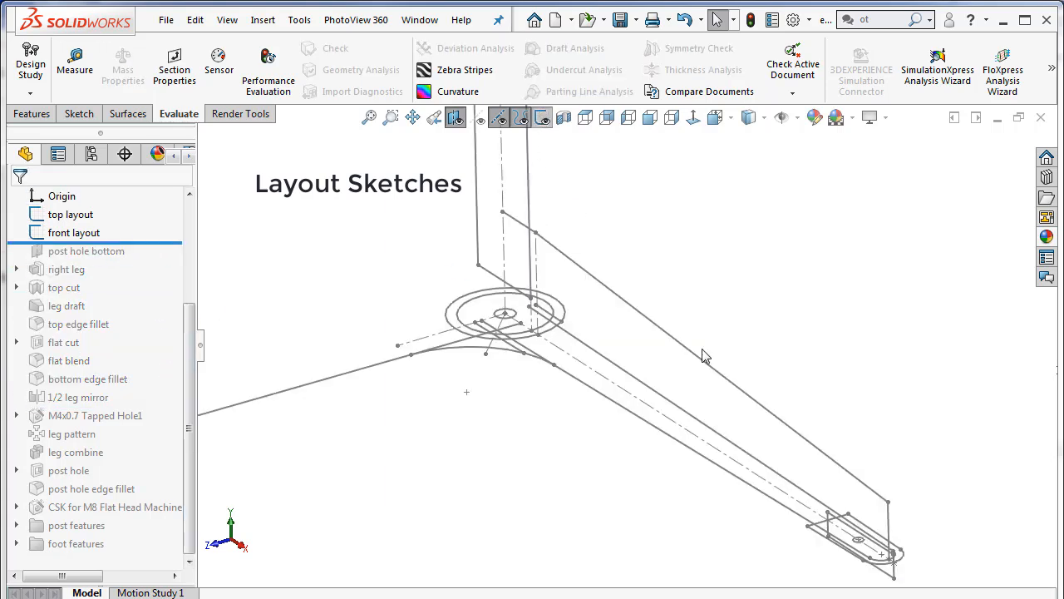
Examine the layout sketches from the top view, covering the post circles, leg edges, corner arc and foot end.
click(715, 117)
click(743, 166)
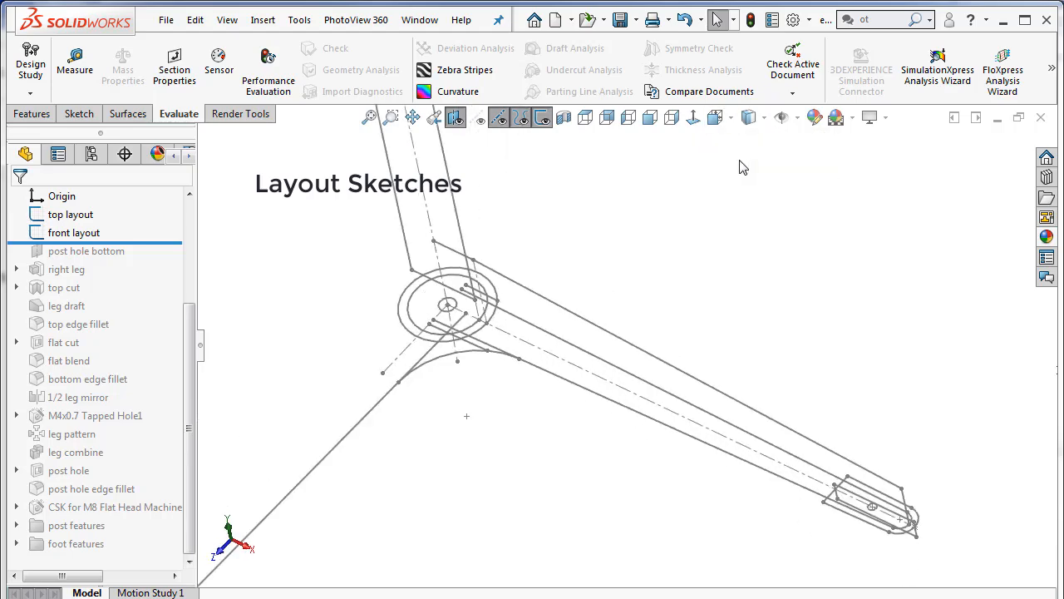
scroll(565, 176, down, 4)
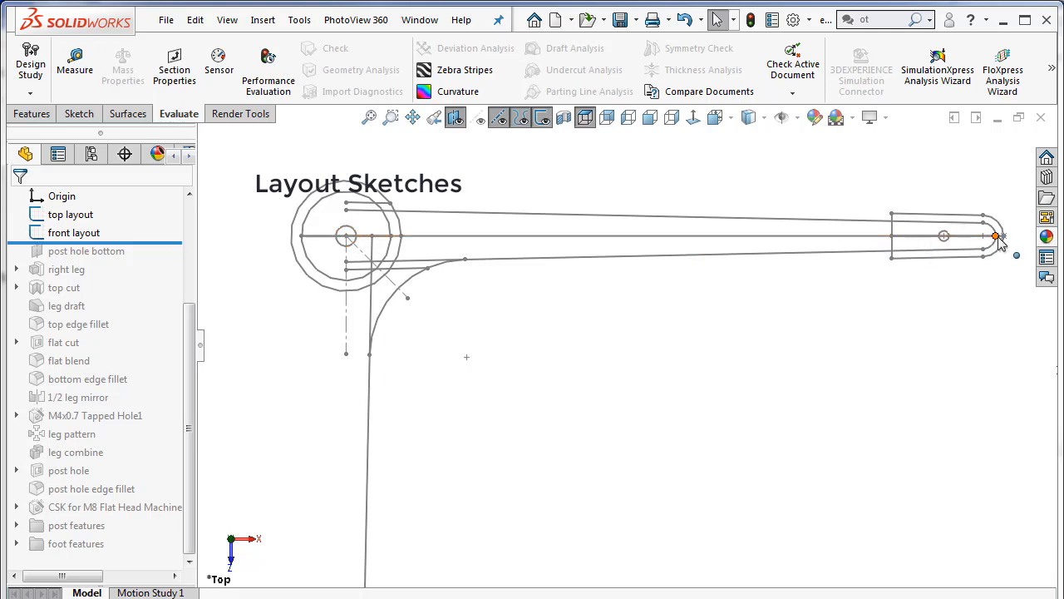
scroll(923, 229, down, 4)
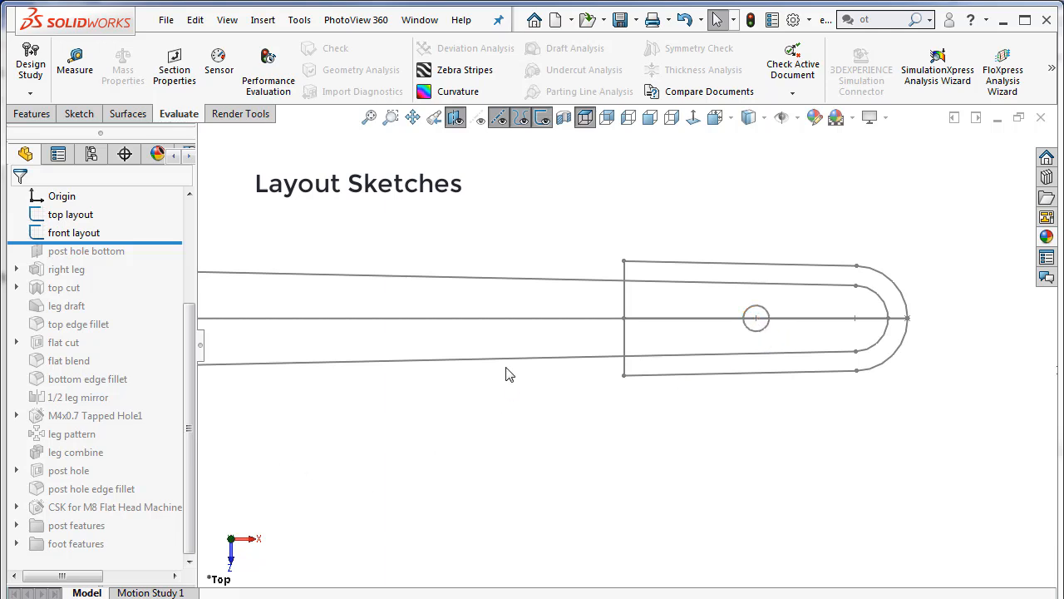
scroll(424, 412, up, 8)
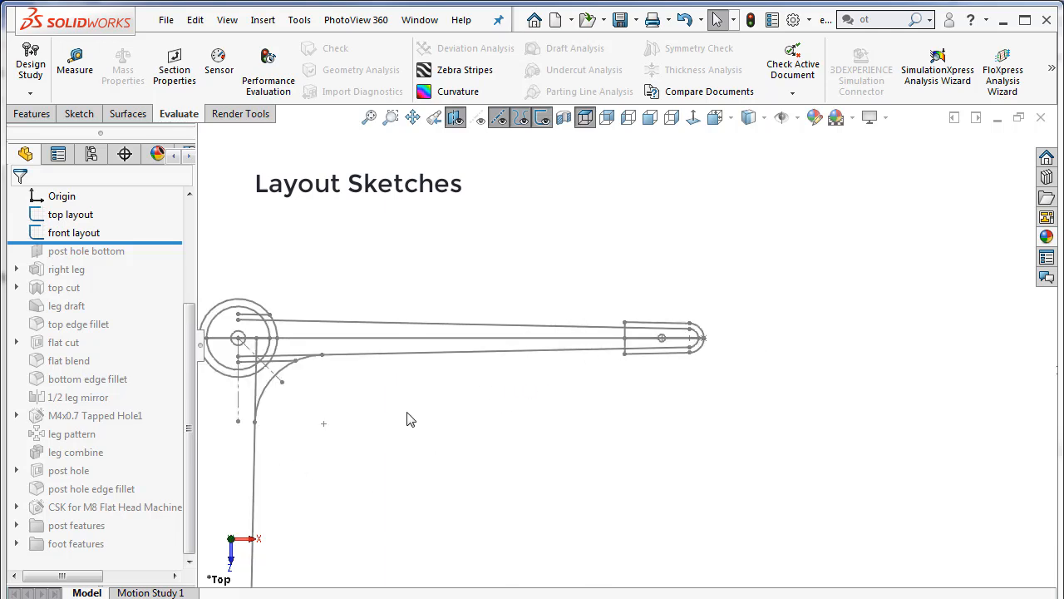
scroll(237, 325, down, 3)
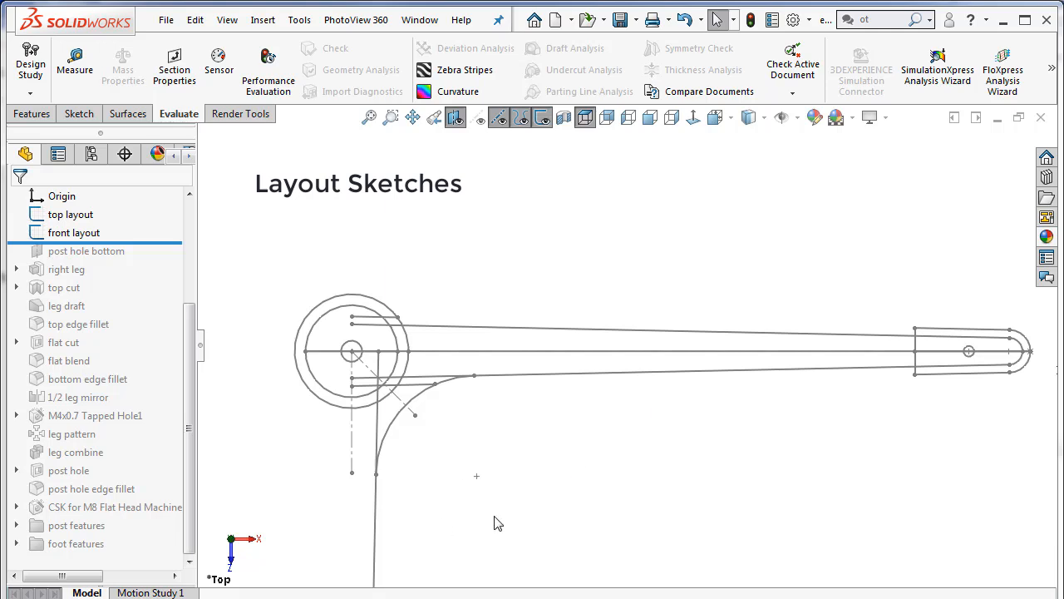
scroll(521, 474, up, 2)
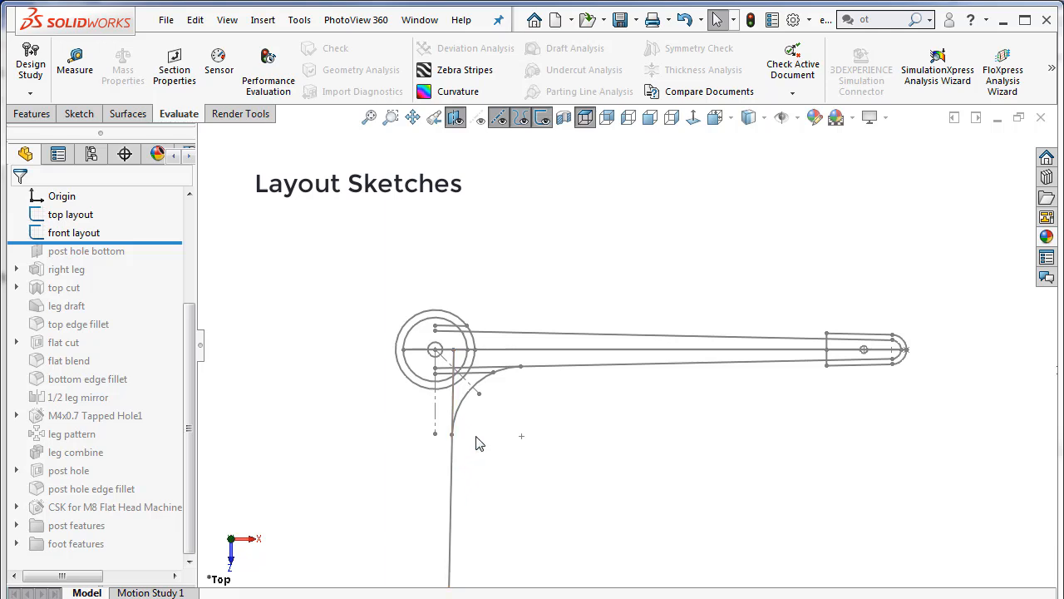
scroll(487, 415, down, 3)
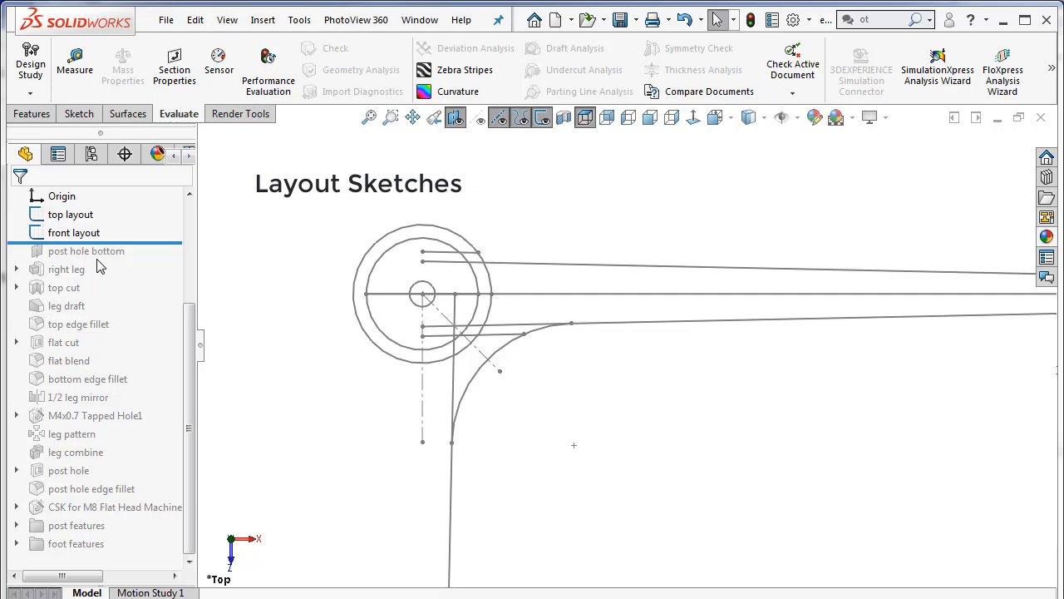
Open the top layout sketch, review its post, flat area, leg and foot dimensions, and close it.
right_click(70, 214)
click(81, 163)
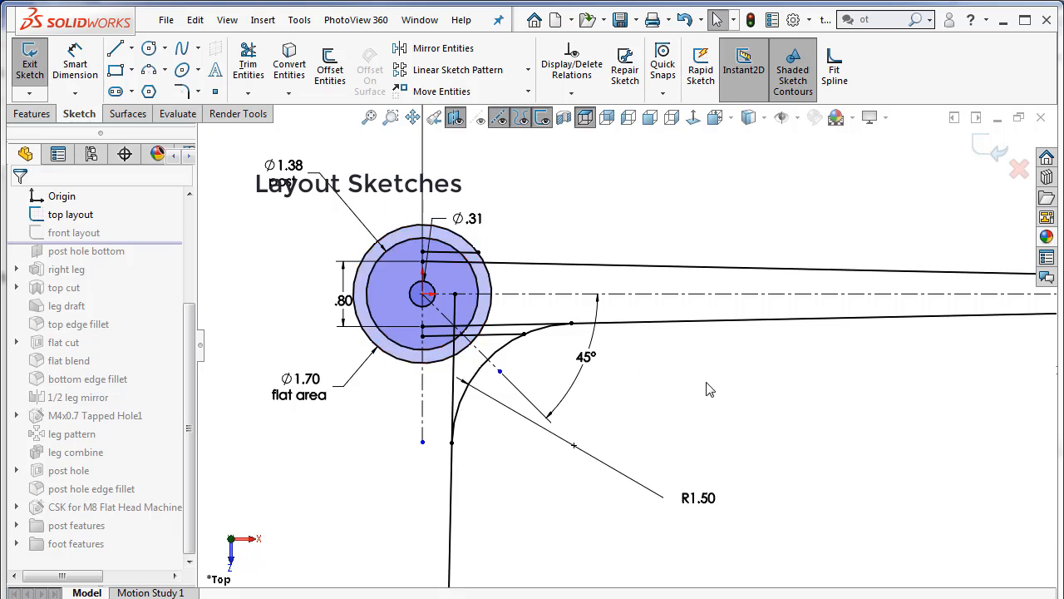
drag(454, 489, 526, 524)
key(f)
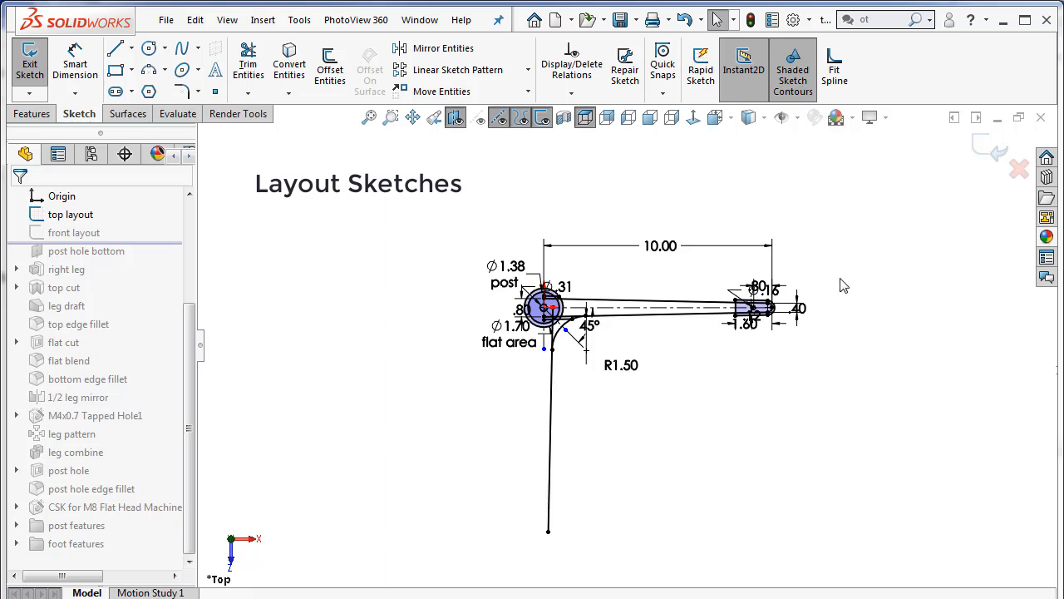
scroll(630, 269, down, 3)
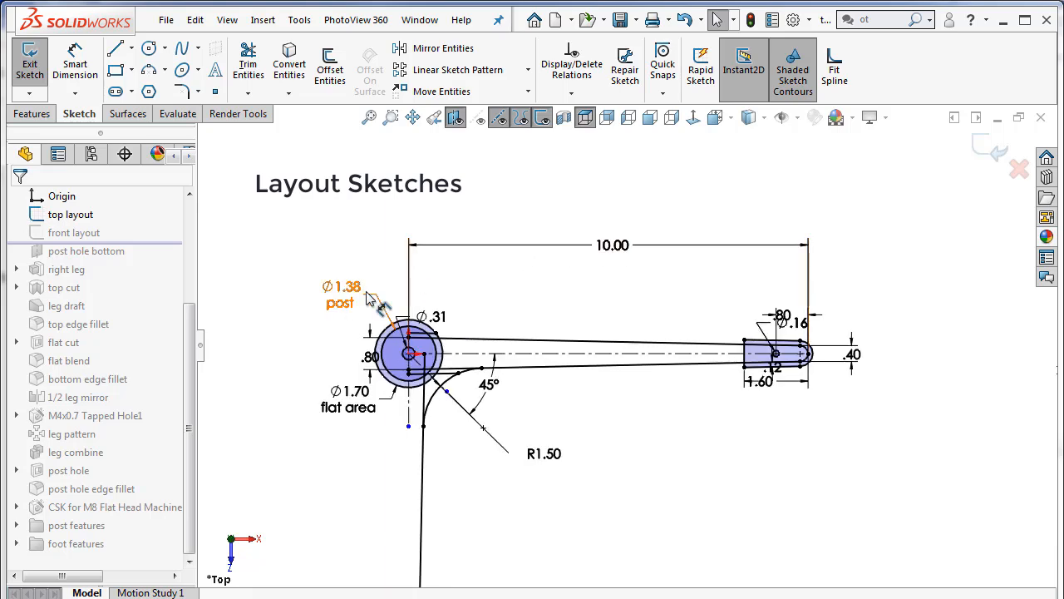
scroll(346, 293, down, 1)
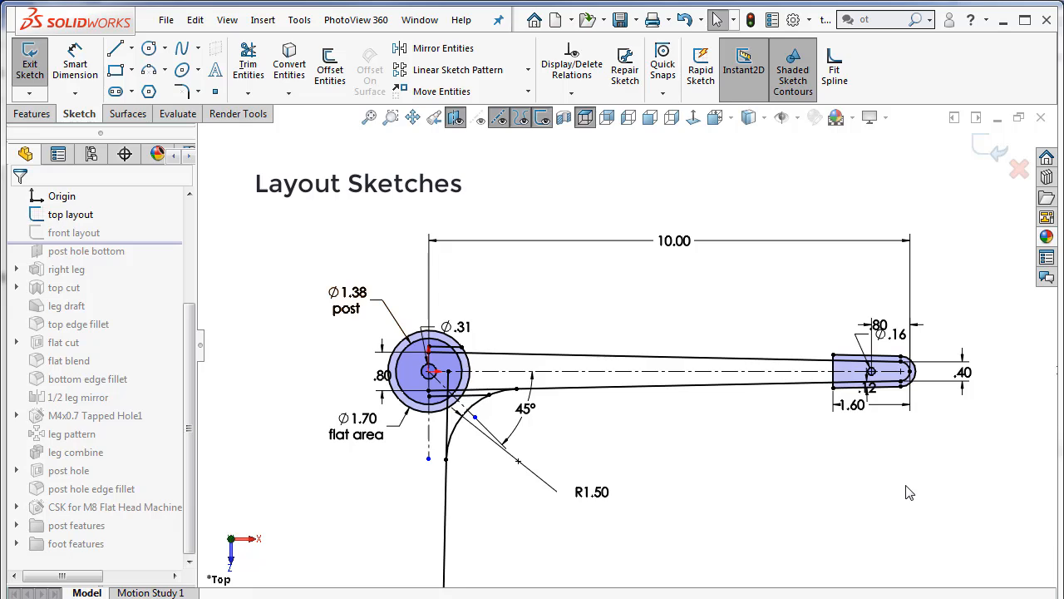
click(990, 146)
Review the front layout sketch's post, leg height and foot dimensions in the front view, and close the sketch.
click(729, 118)
click(734, 183)
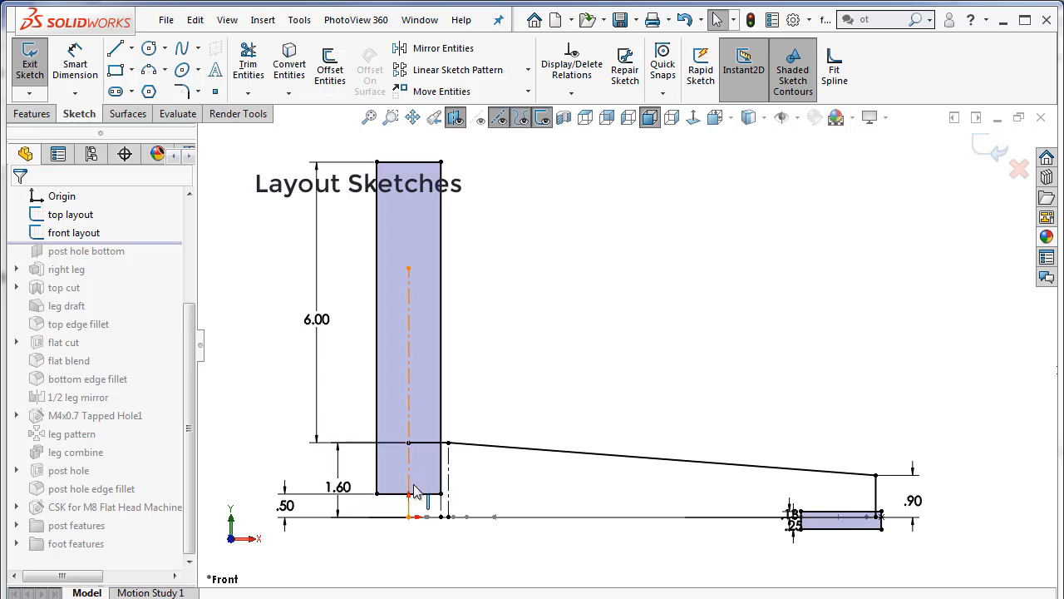
click(990, 148)
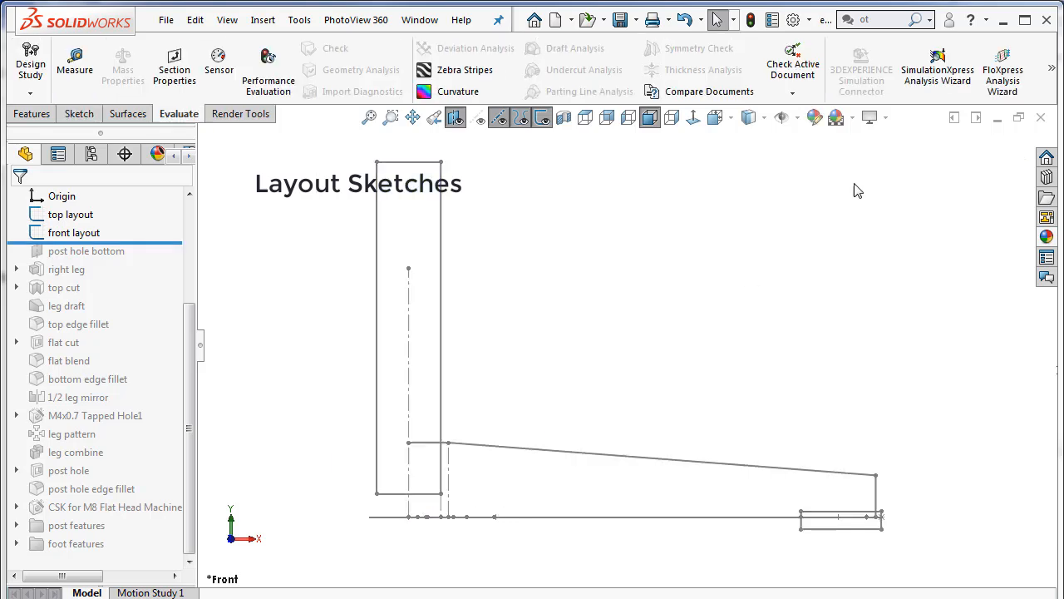
Roll the feature tree forward past the post hole bottom plane and check the plane against the layout sketches.
drag(164, 244, 161, 259)
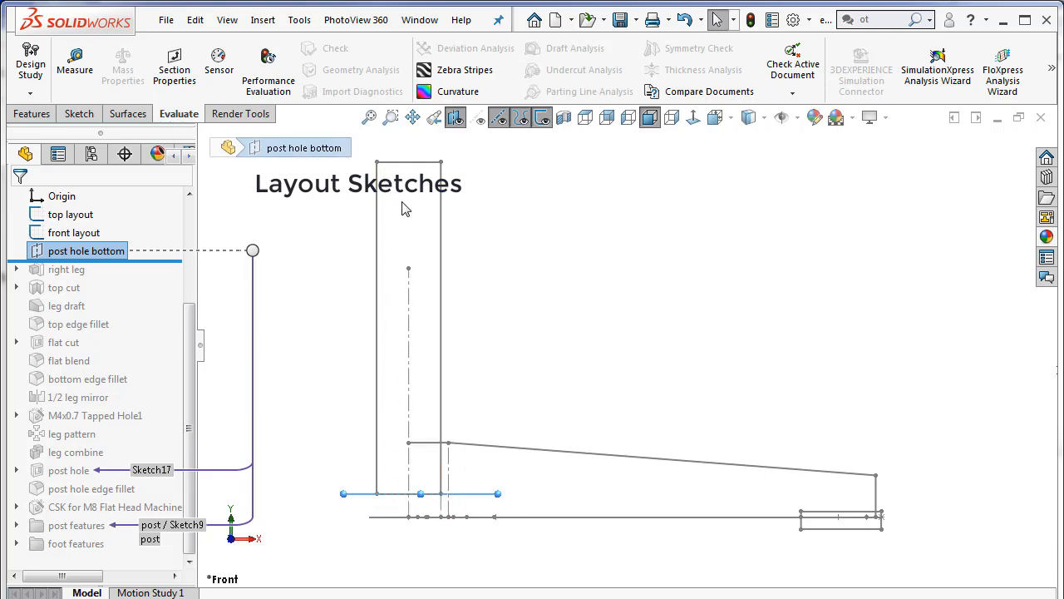
click(542, 363)
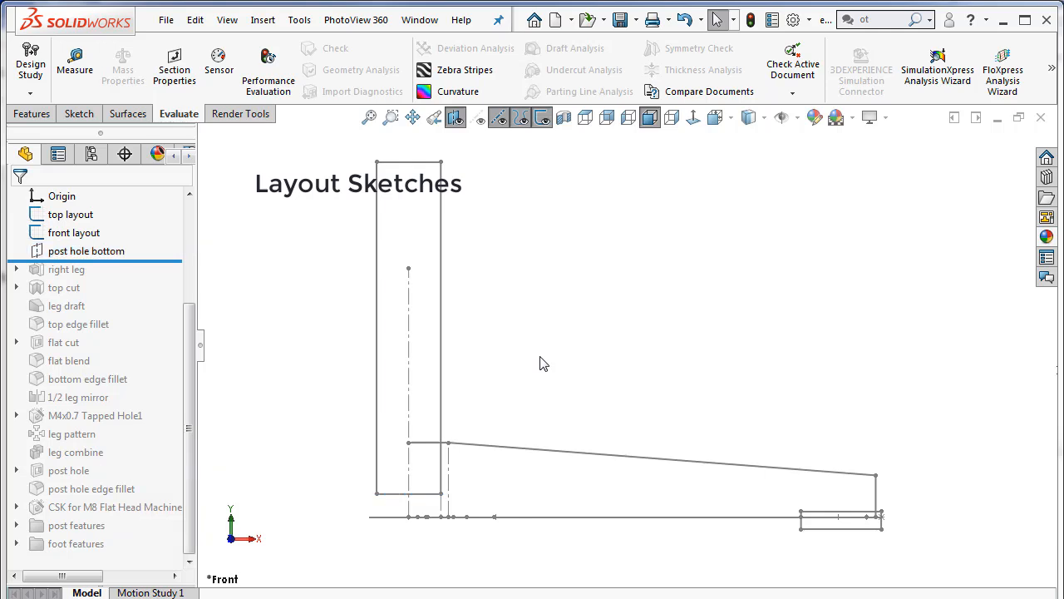
key(f)
mouse_move(542, 363)
middle_down()
mouse_move(464, 327)
mouse_move(442, 369)
mouse_move(468, 419)
mouse_move(487, 407)
middle_up()
scroll(858, 376, down, 2)
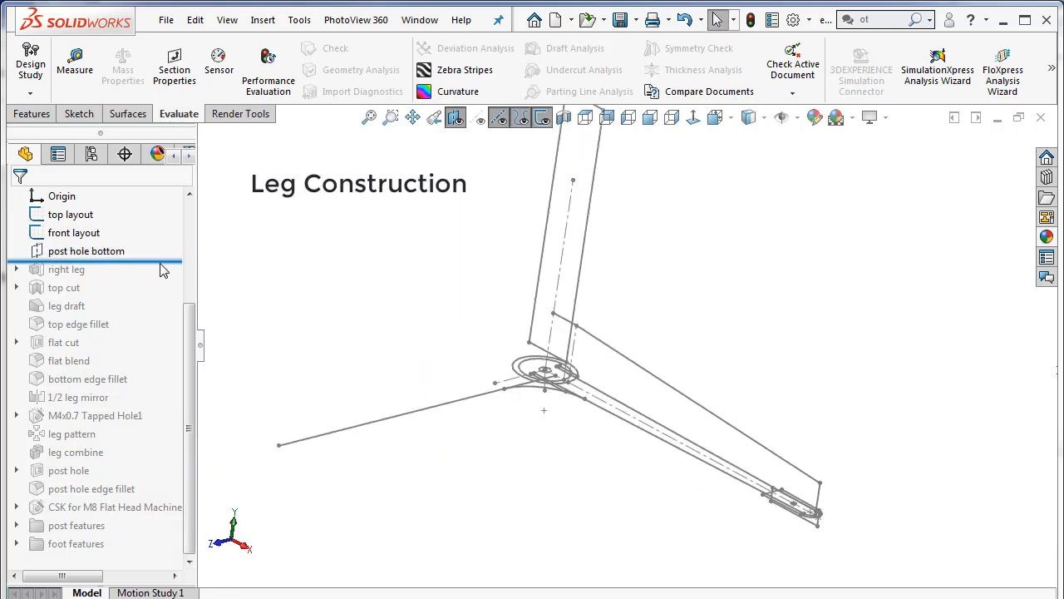
Roll the model forward past the right leg feature and open its Sketch3 for editing.
drag(162, 262, 166, 278)
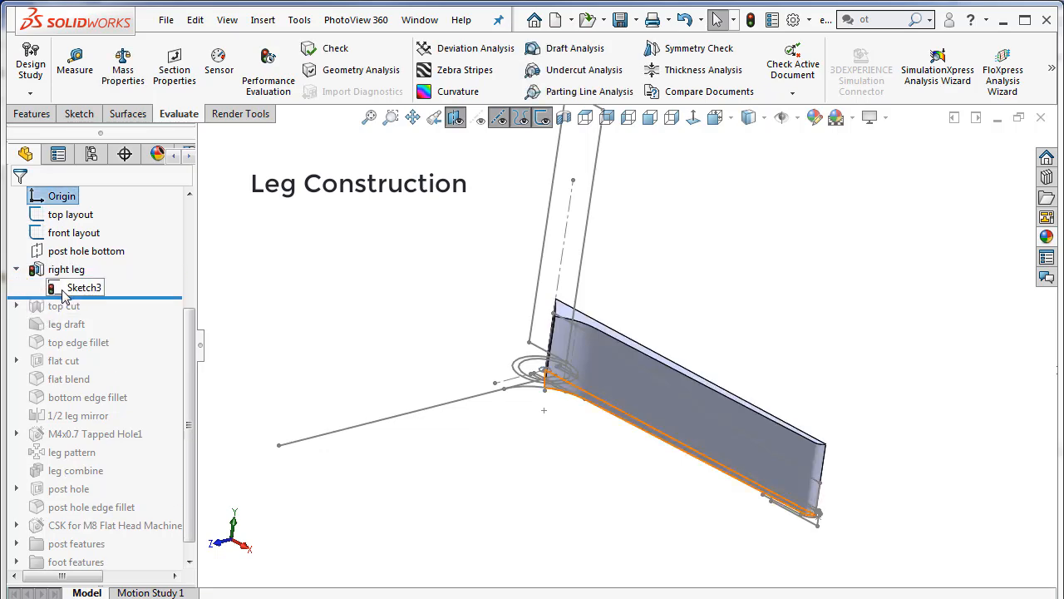
double_click(66, 289)
mouse_move(545, 449)
middle_down()
mouse_move(635, 480)
mouse_move(575, 518)
mouse_move(587, 505)
middle_up()
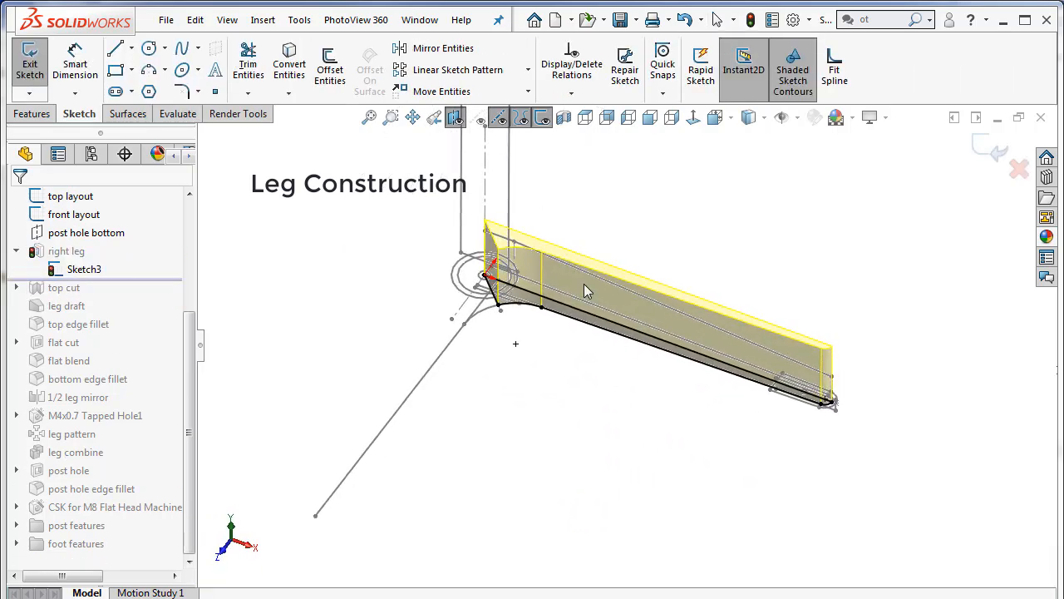
Examine how the right leg's Sketch3 profile follows the top layout and how its extrusion relates to the front layout.
scroll(584, 283, down, 5)
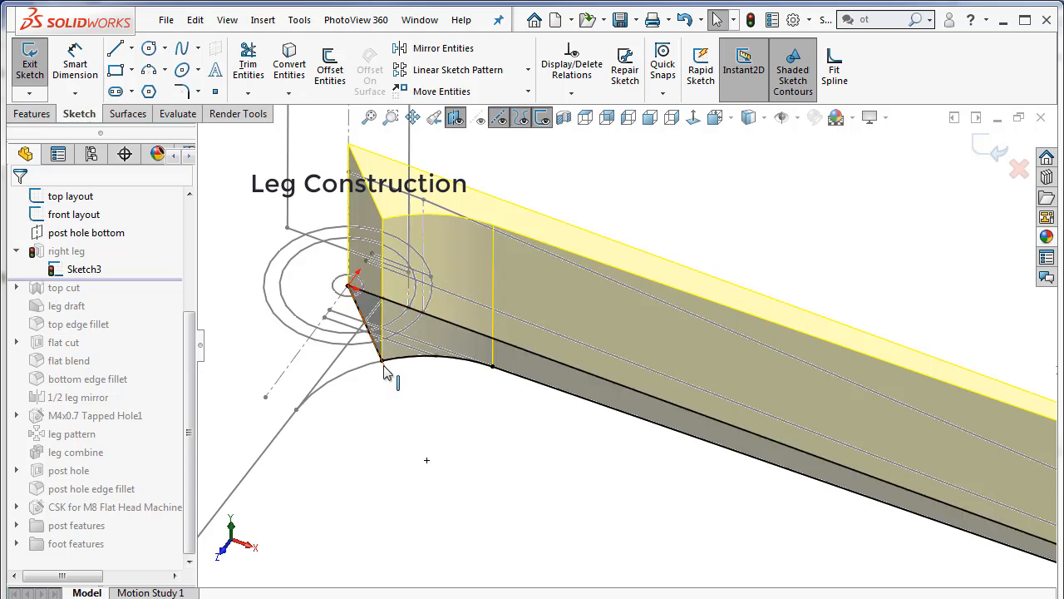
scroll(523, 458, up, 3)
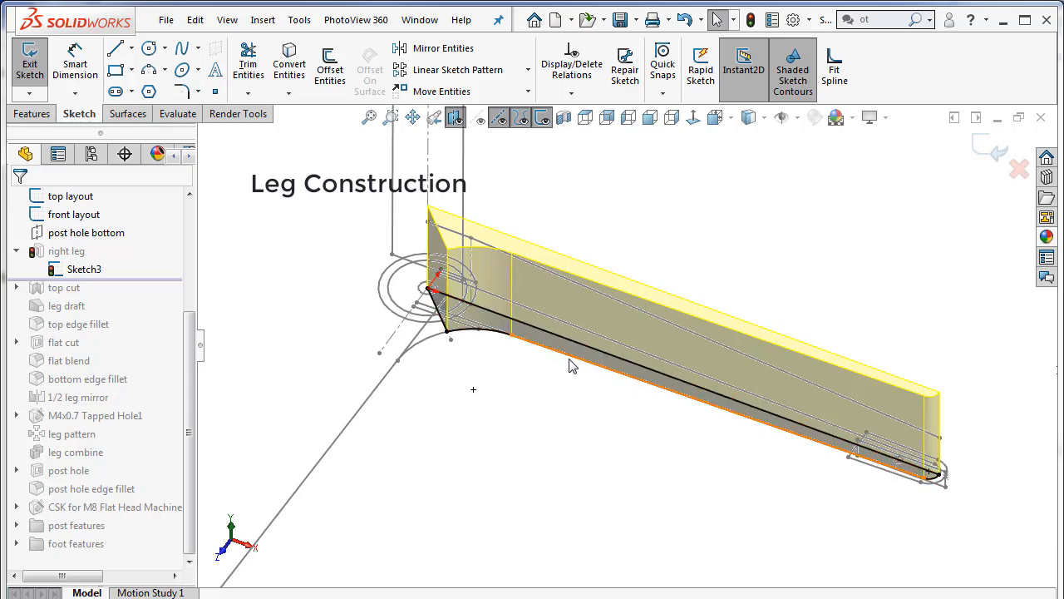
scroll(483, 348, down, 2)
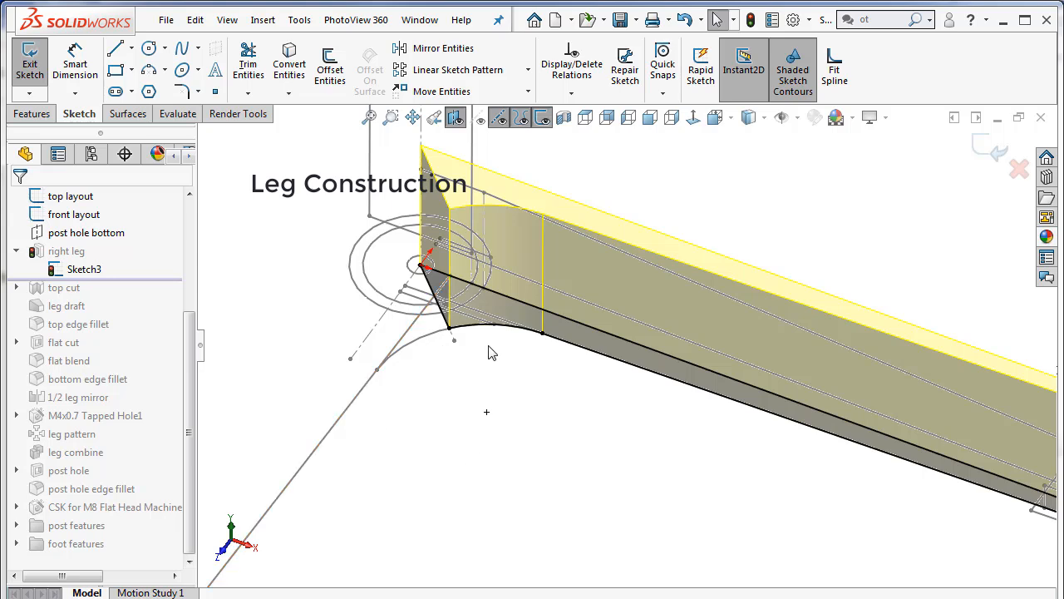
scroll(628, 366, up, 1)
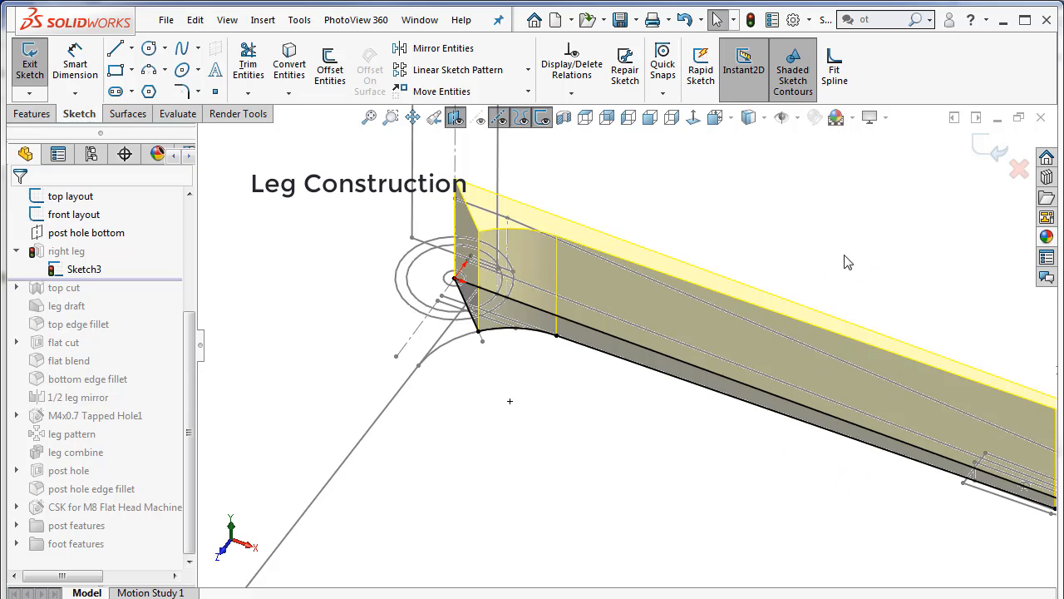
middle_drag(687, 314, 718, 247)
scroll(526, 419, up, 1)
middle_drag(521, 421, 523, 375)
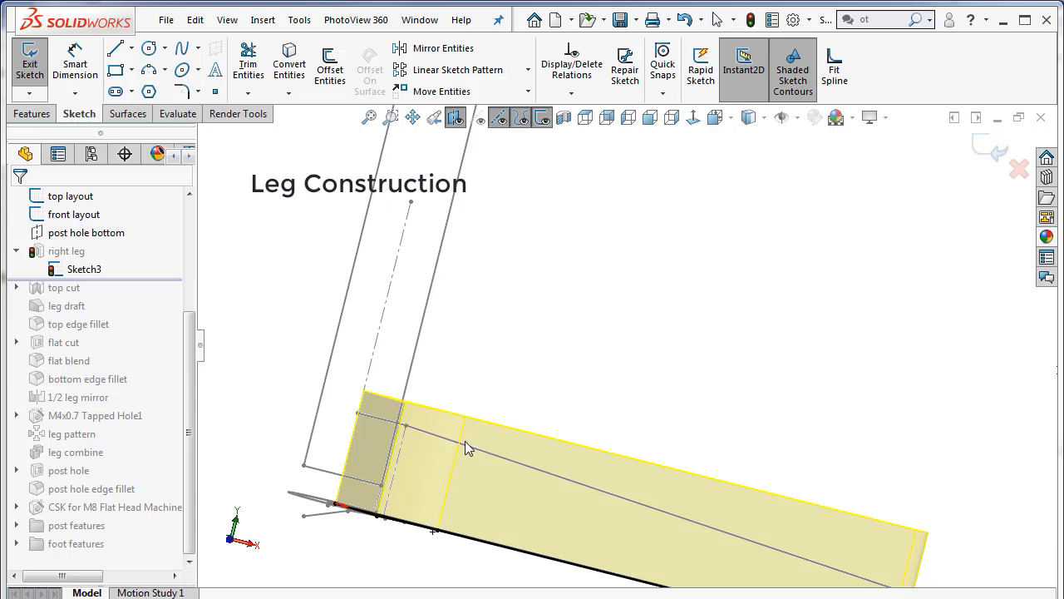
scroll(449, 446, down, 3)
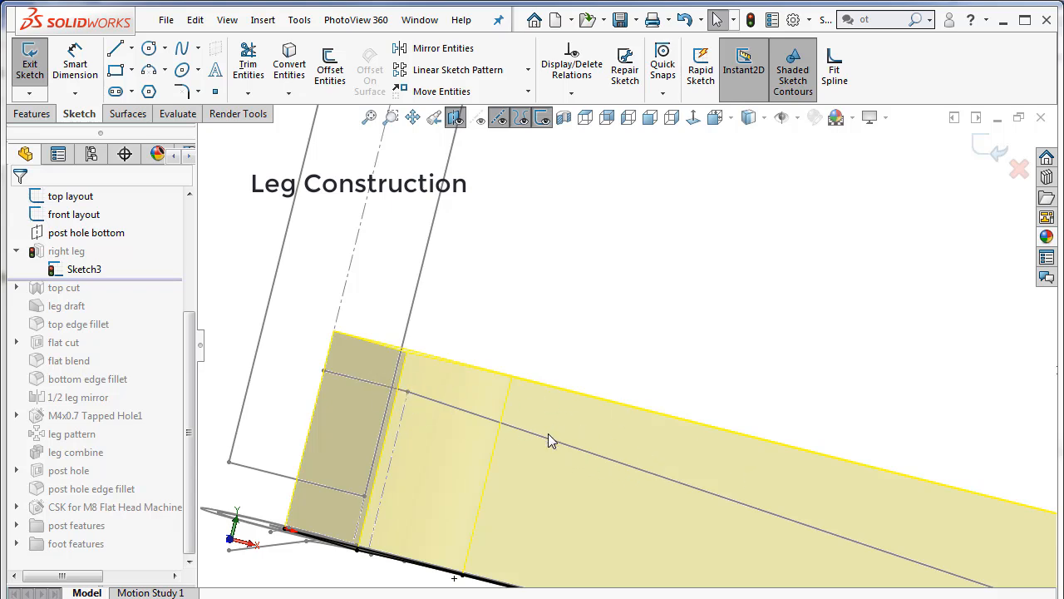
scroll(605, 375, up, 5)
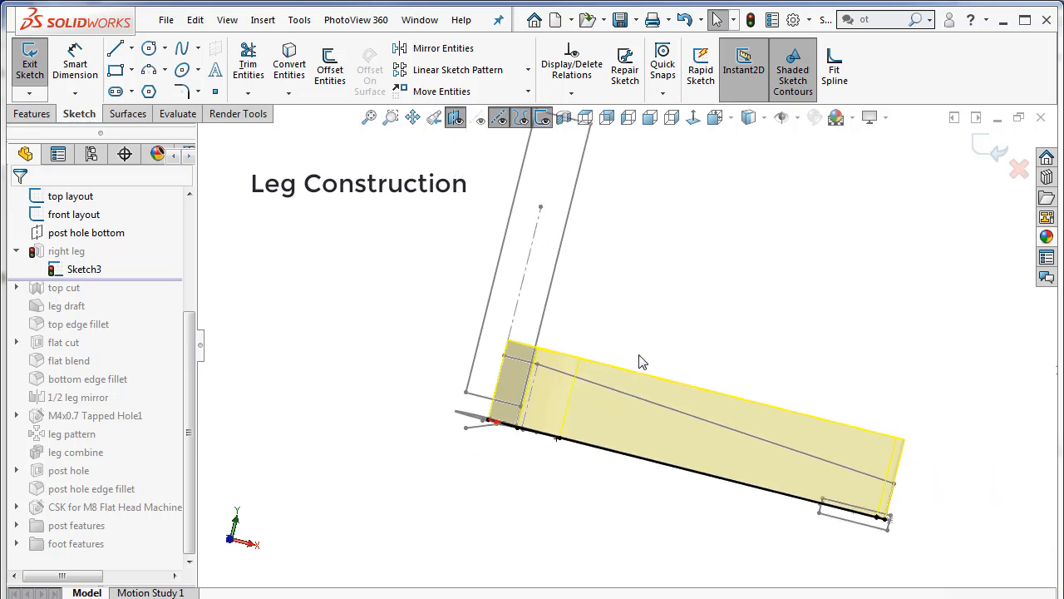
middle_drag(642, 360, 597, 422)
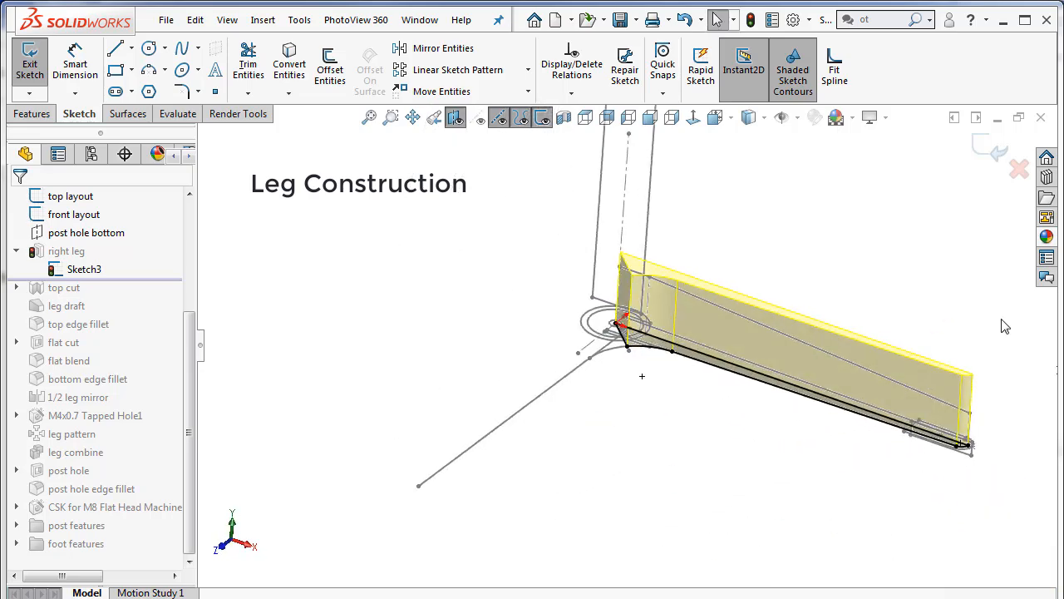
Leave the right leg's sketch and show the layout sketches over the leg in the front view.
scroll(1004, 325, down, 3)
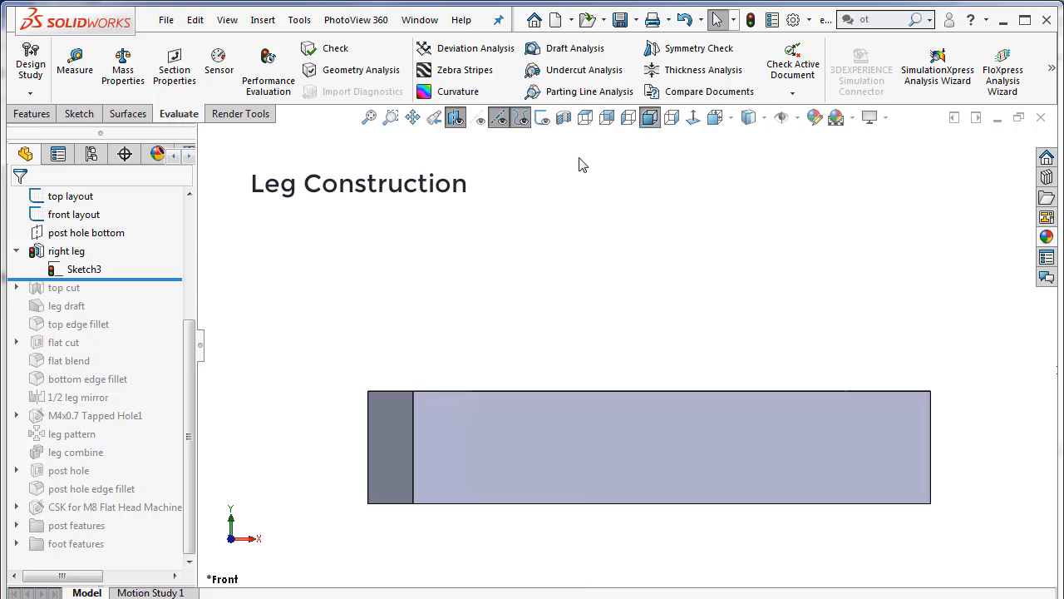
click(543, 117)
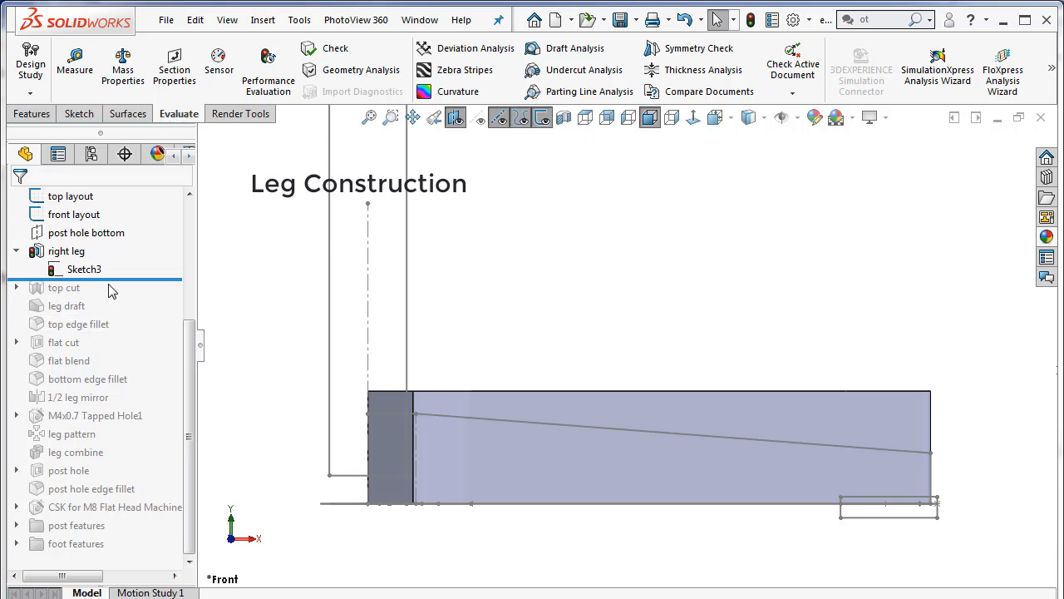
Roll the model forward past the top cut and open its Sketch8 to examine the revolved cut profile against the leg.
drag(112, 279, 112, 296)
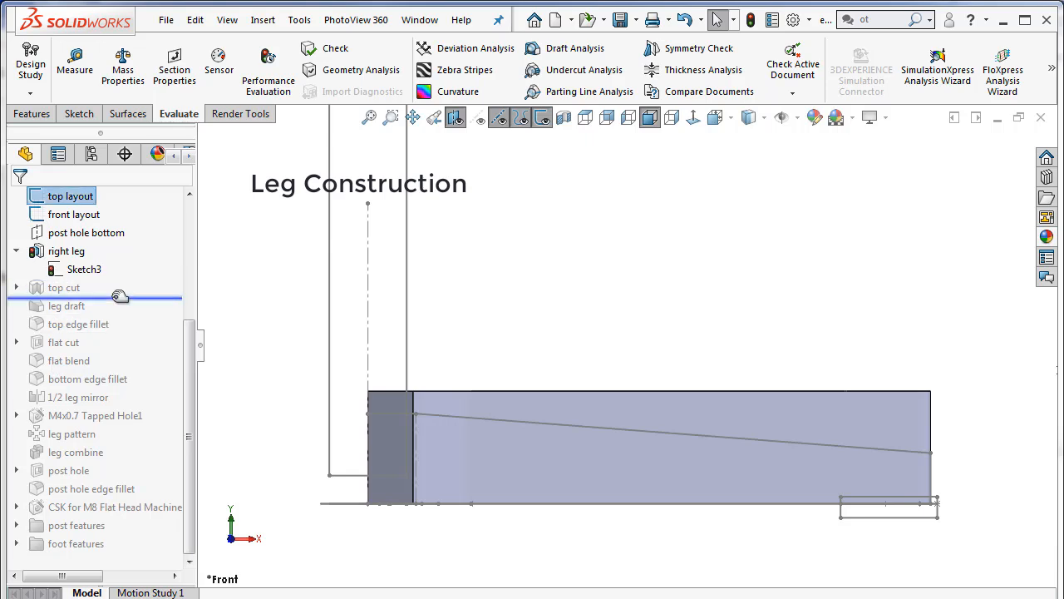
click(34, 291)
click(68, 253)
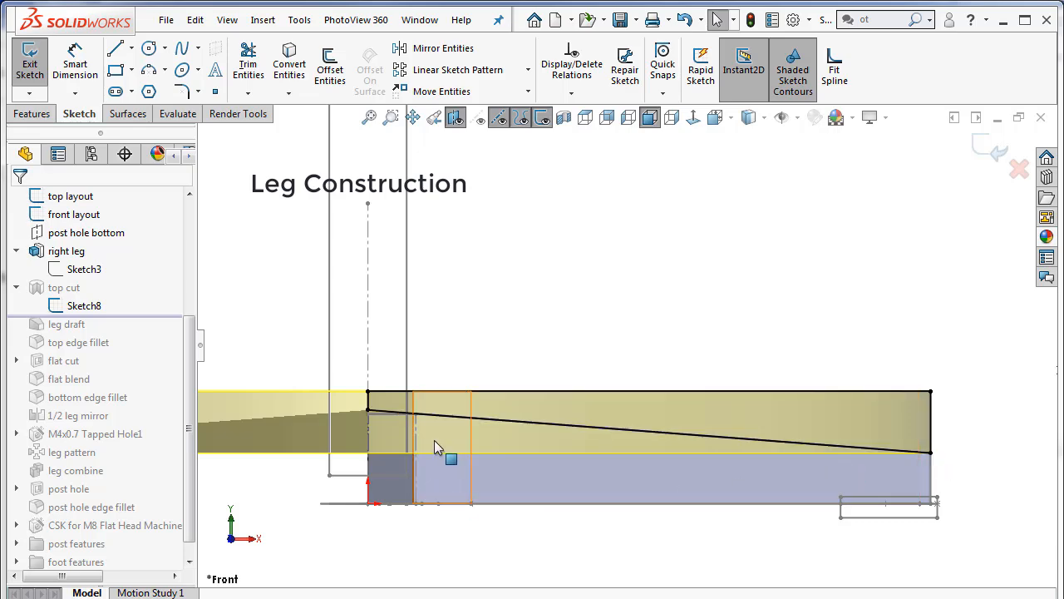
mouse_move(565, 444)
middle_down()
mouse_move(591, 392)
mouse_move(571, 395)
mouse_move(560, 421)
middle_up()
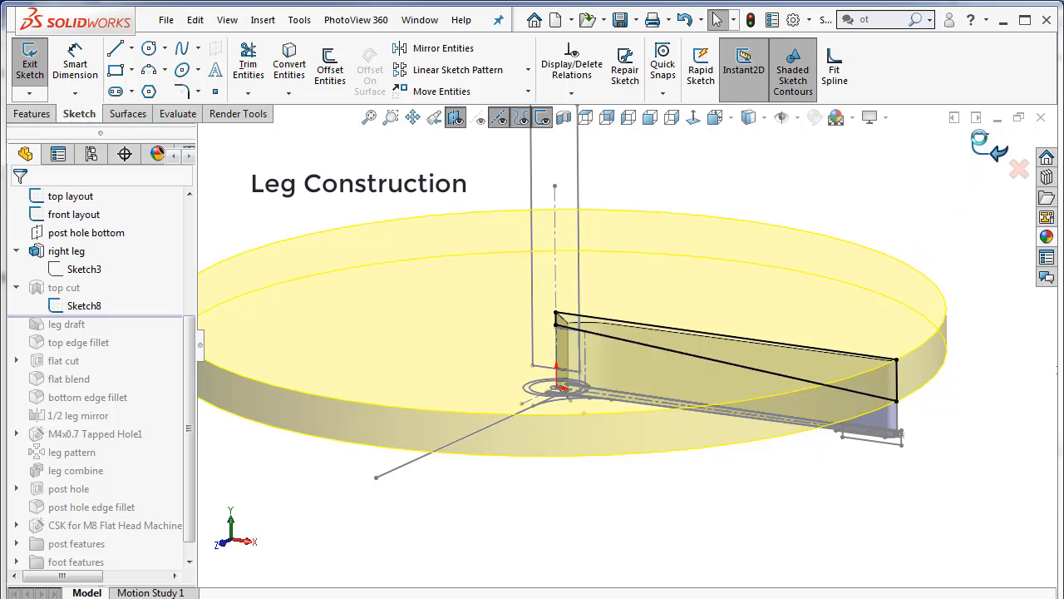
Leave the top cut's sketch, hide all sketches and inspect the sloped top face on the leg.
click(978, 141)
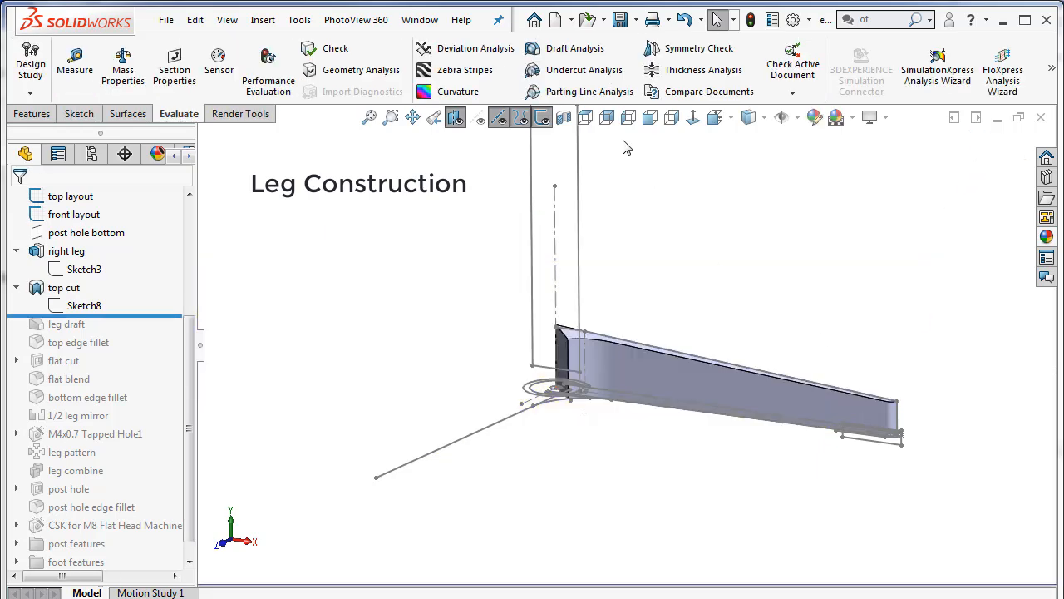
key(k)
scroll(845, 413, down, 2)
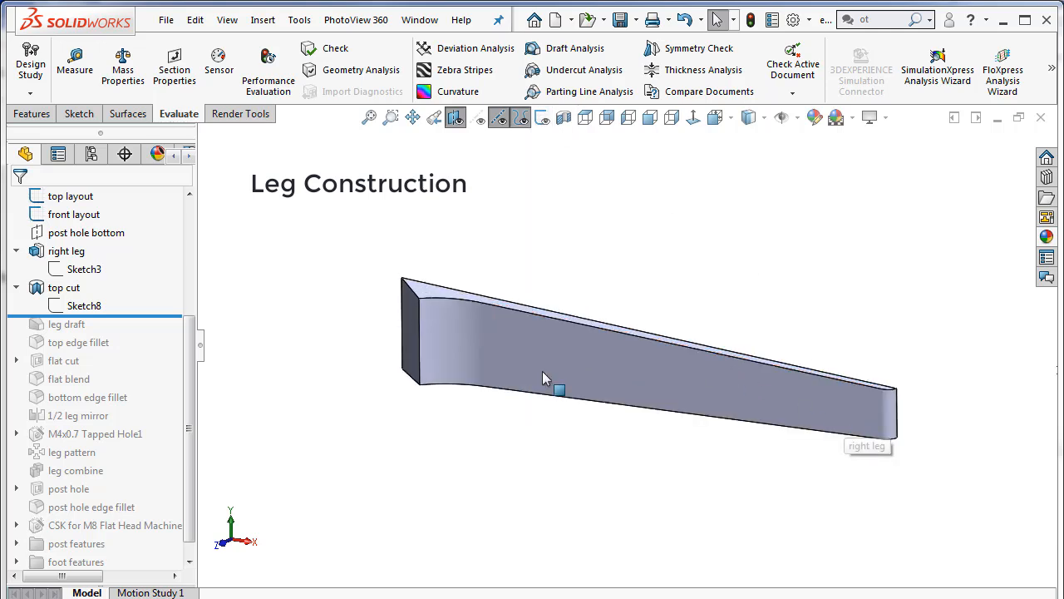
scroll(440, 324, down, 1)
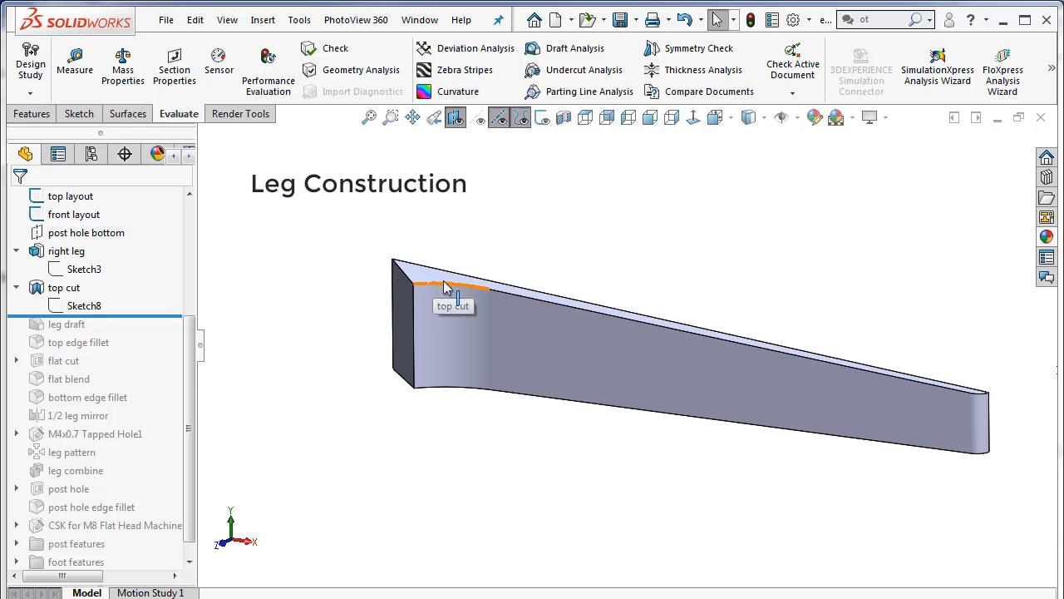
middle_drag(652, 316, 951, 435)
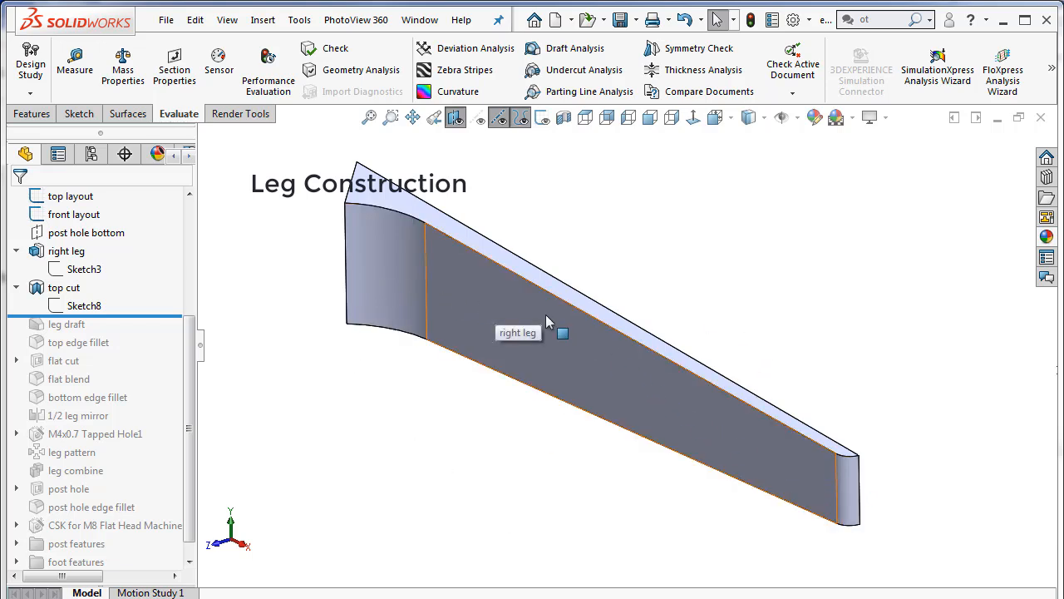
Examine the leg's rounded end, flat side and concave inner face, and view the leg from its flat back side.
click(855, 479)
click(789, 453)
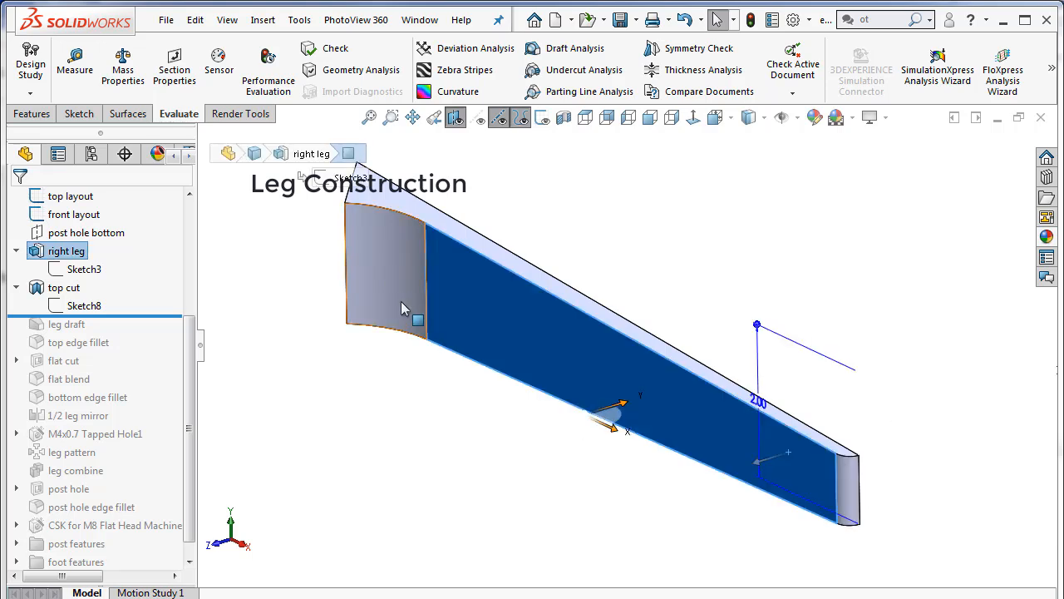
click(401, 302)
click(406, 488)
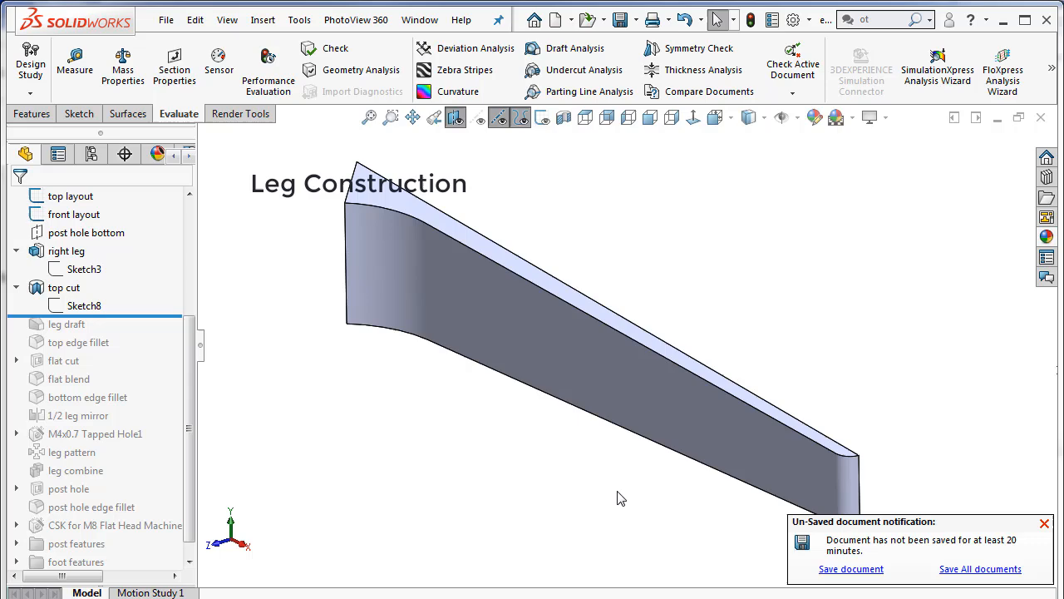
click(1044, 524)
middle_drag(788, 301, 756, 320)
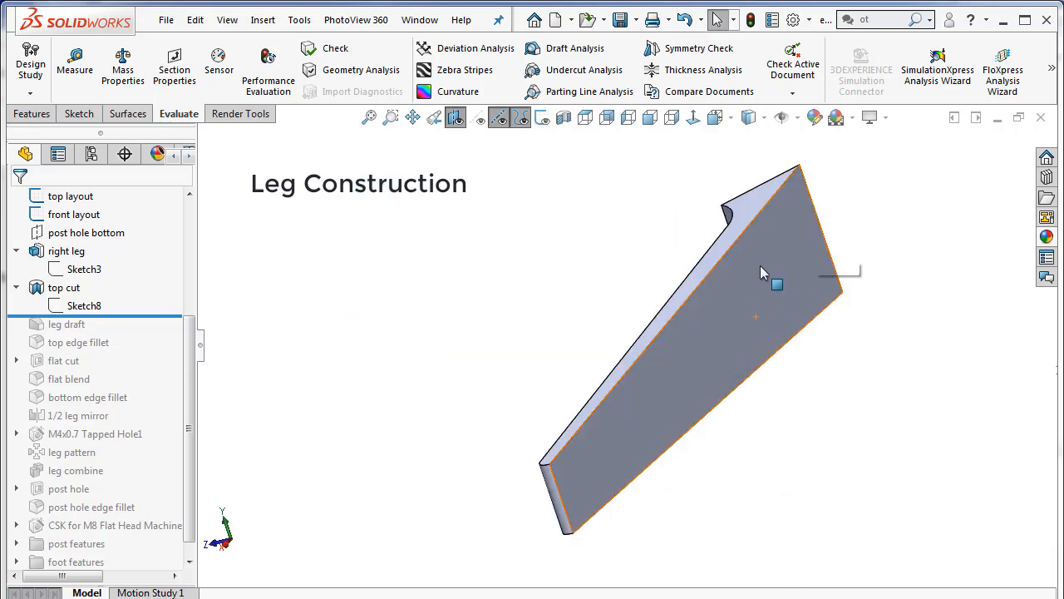
middle_drag(748, 277, 1021, 409)
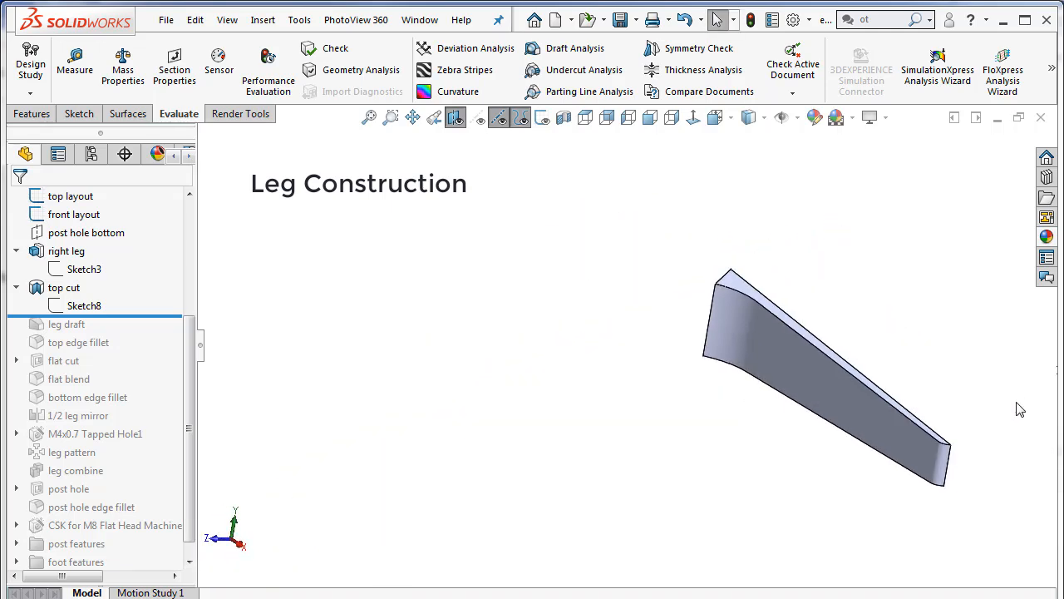
scroll(1020, 409, down, 2)
mouse_move(946, 399)
middle_down()
mouse_move(965, 319)
mouse_move(974, 404)
mouse_move(961, 404)
middle_up()
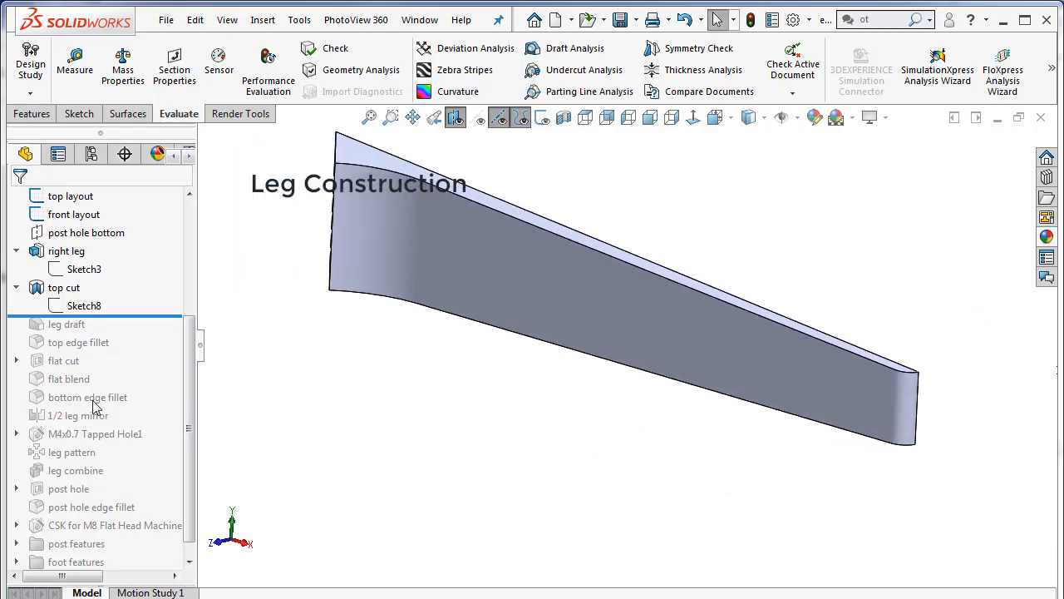
Roll the model forward past the leg draft and review the draft's angle, neutral plane and drafted faces.
drag(136, 317, 138, 329)
right_click(58, 325)
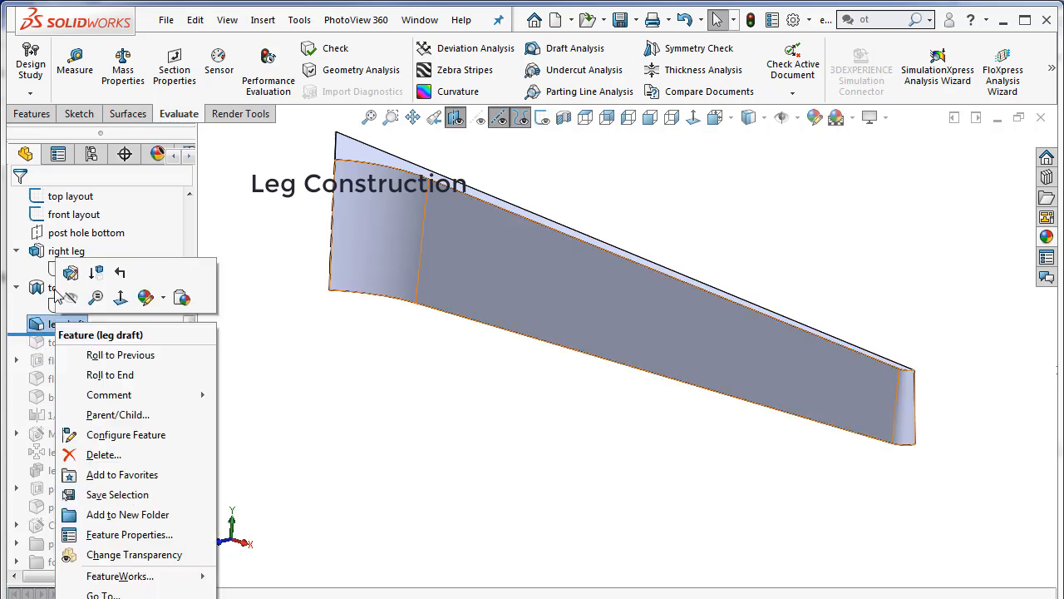
click(69, 274)
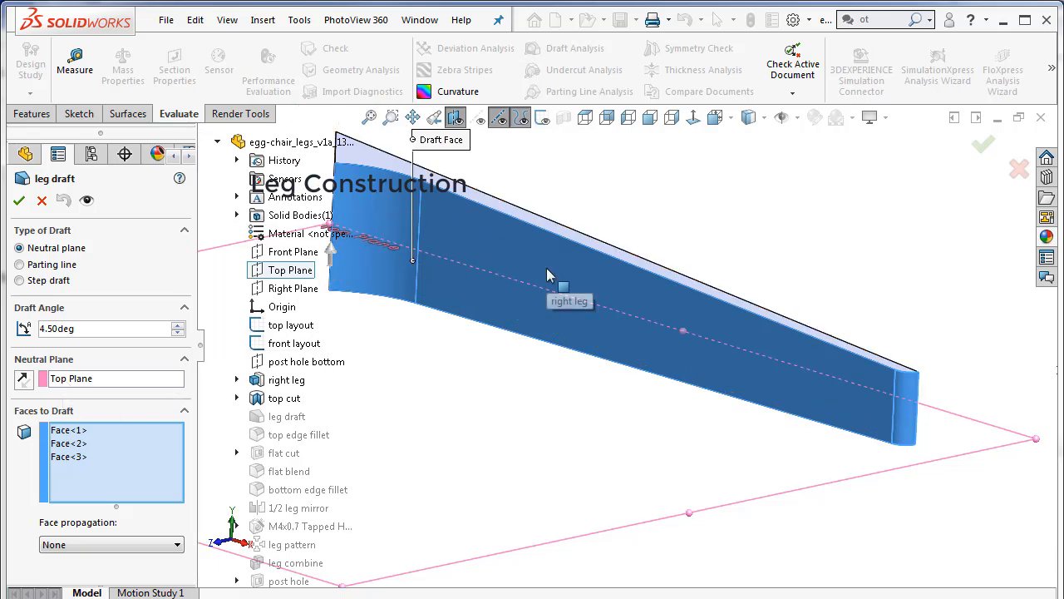
click(18, 202)
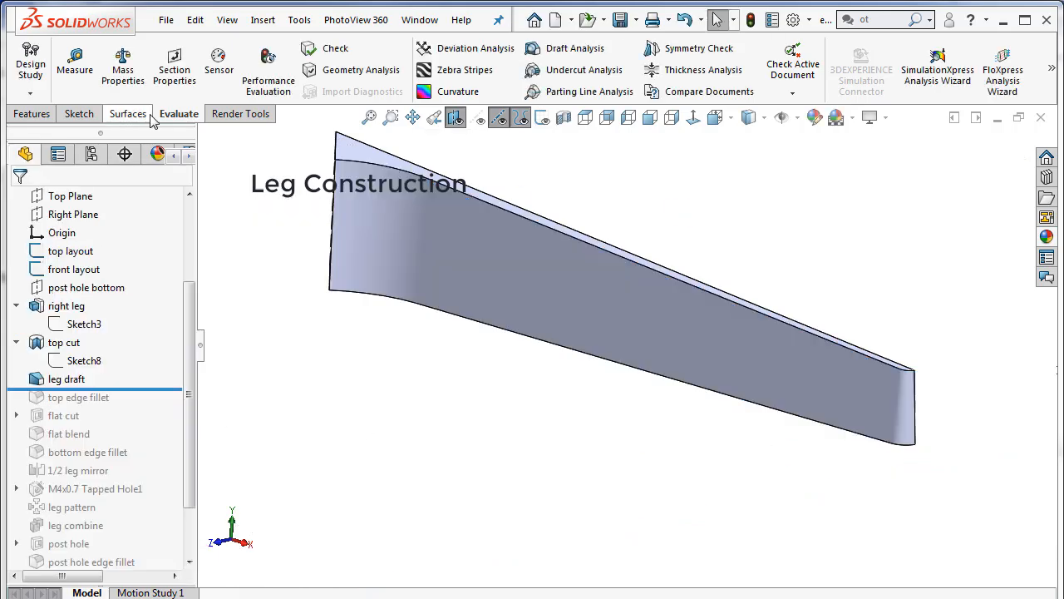
Make tangent edges visible and compare the leg before and after the draft by rolling back and forward across the leg draft feature.
click(228, 22)
mouse_move(254, 94)
click(521, 445)
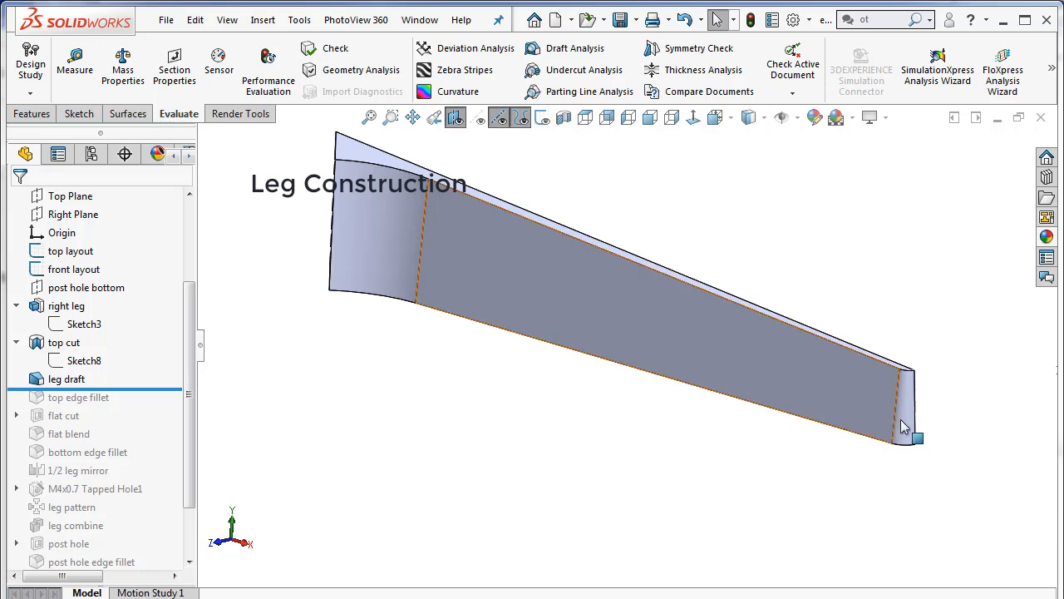
drag(138, 389, 138, 372)
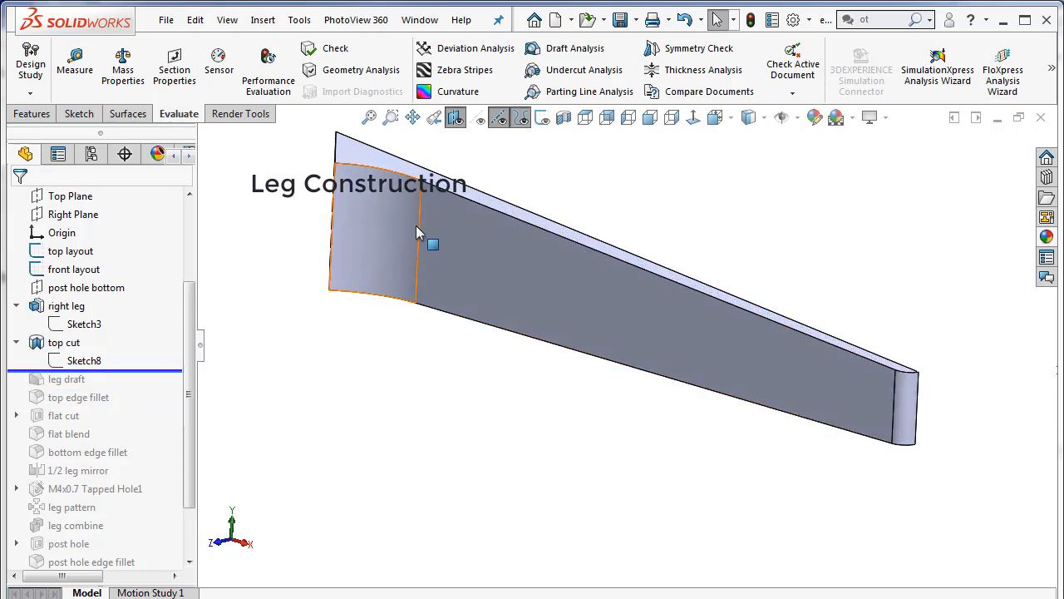
drag(155, 370, 153, 383)
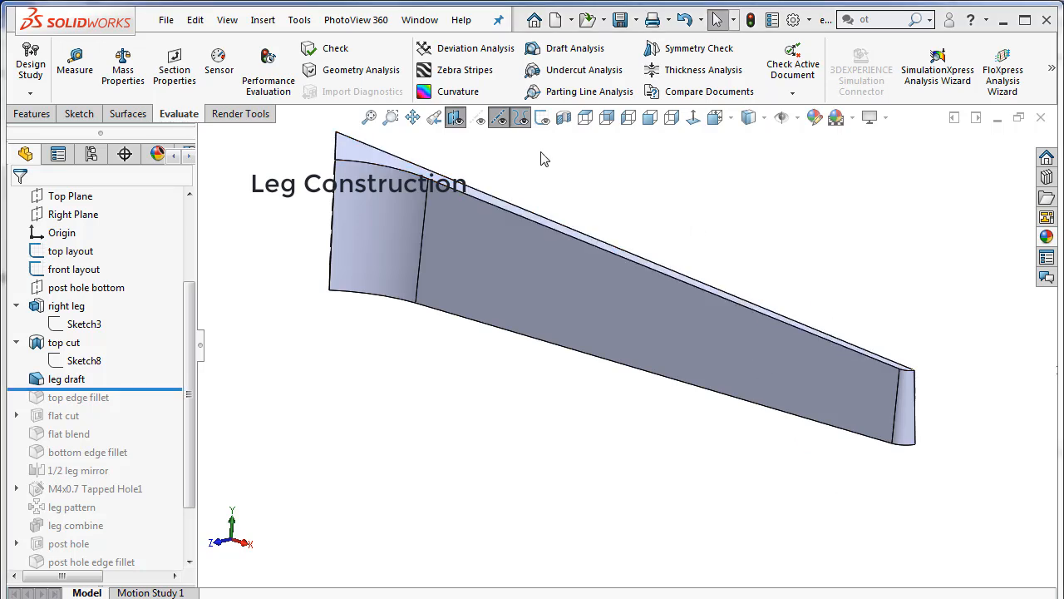
Examine the drafted leg's flat top face, its curved inner edge and the angled end face where the legs meet.
middle_drag(540, 153, 569, 181)
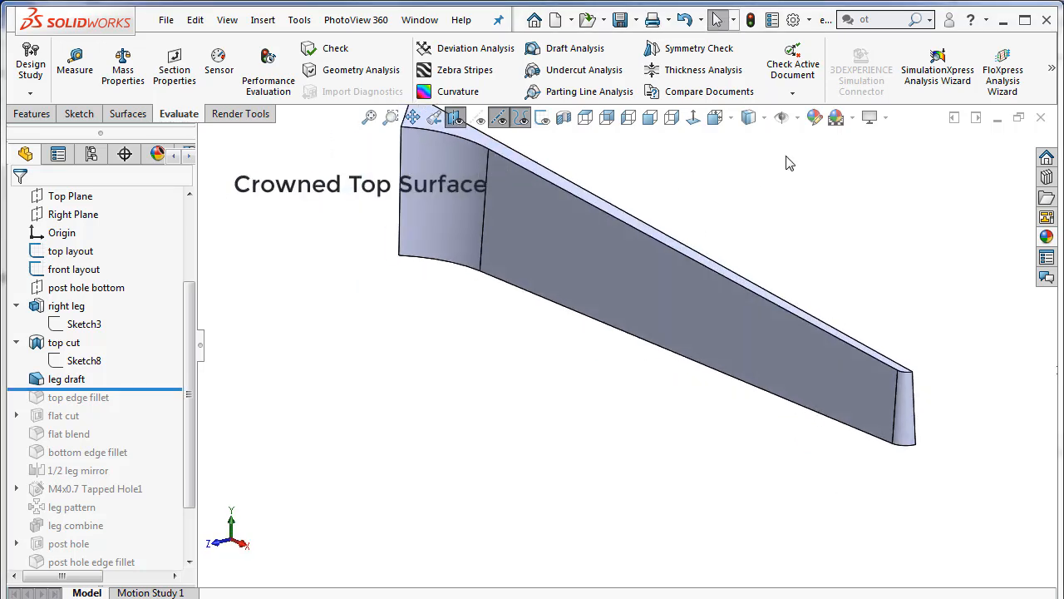
scroll(789, 163, down, 2)
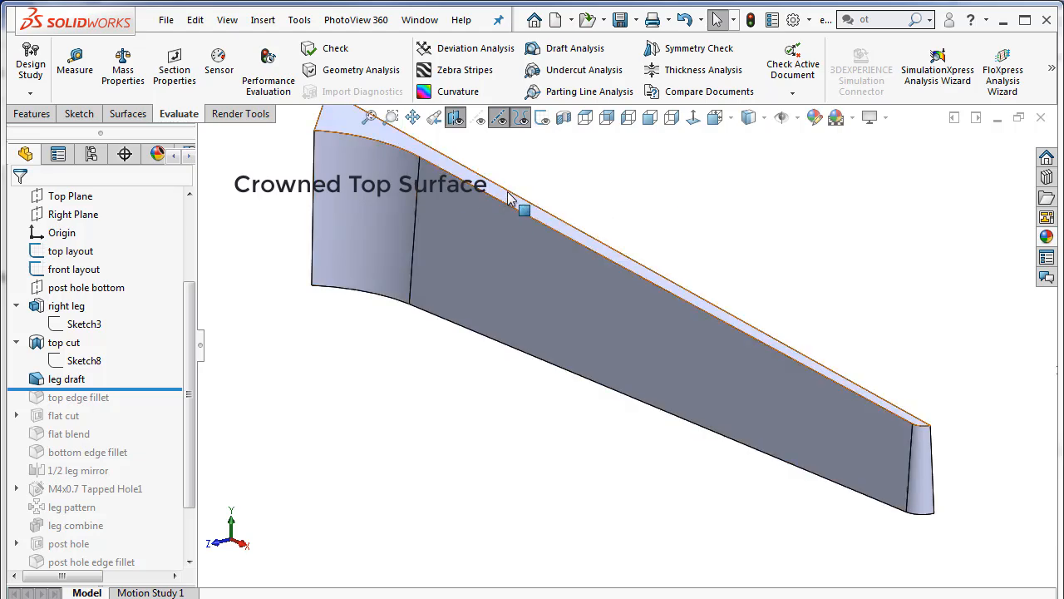
scroll(563, 231, up, 1)
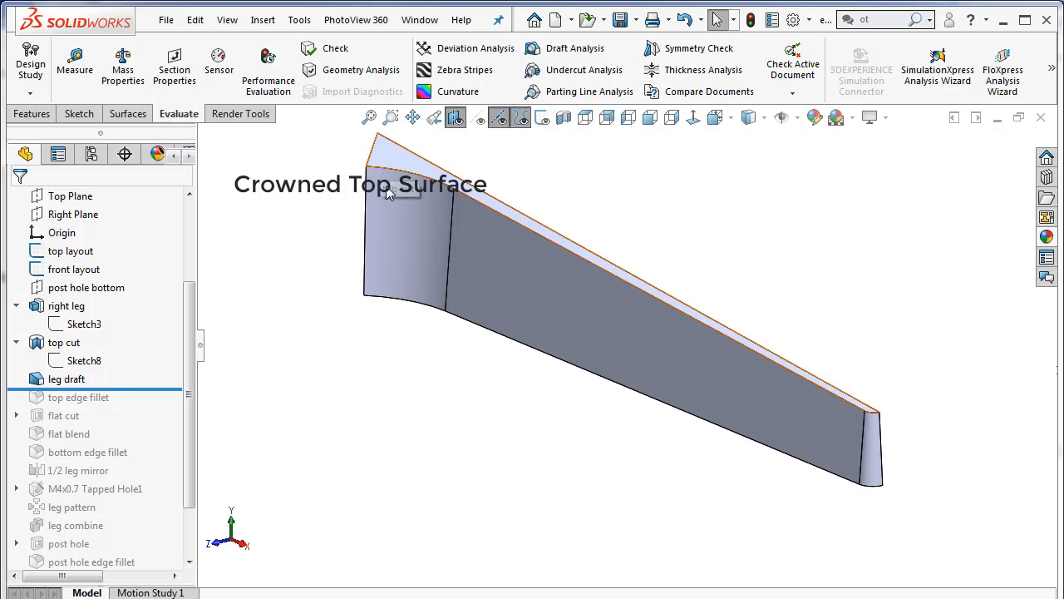
scroll(389, 173, down, 2)
middle_drag(388, 171, 402, 182)
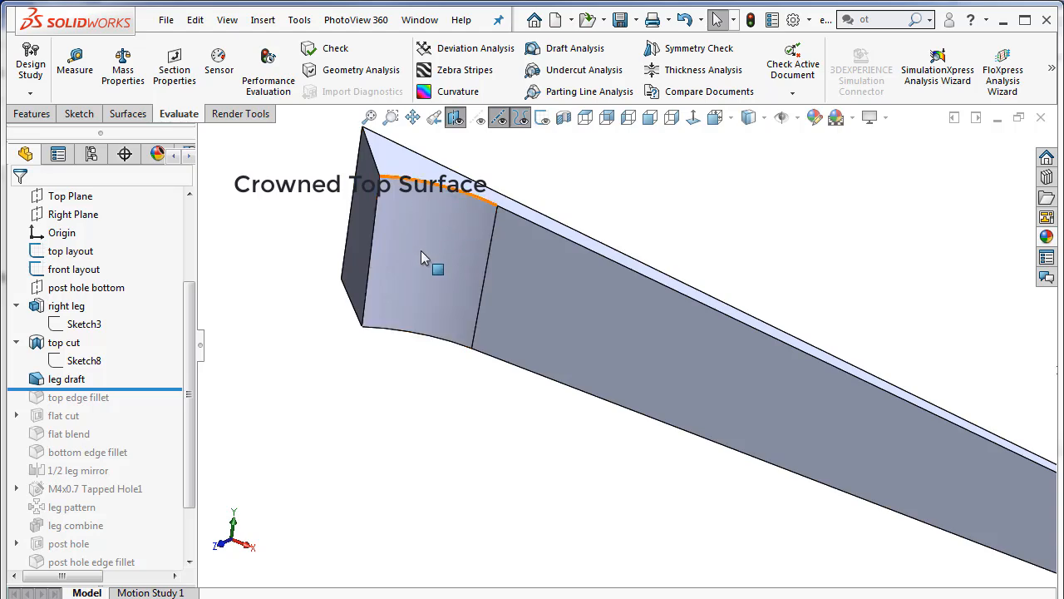
click(369, 195)
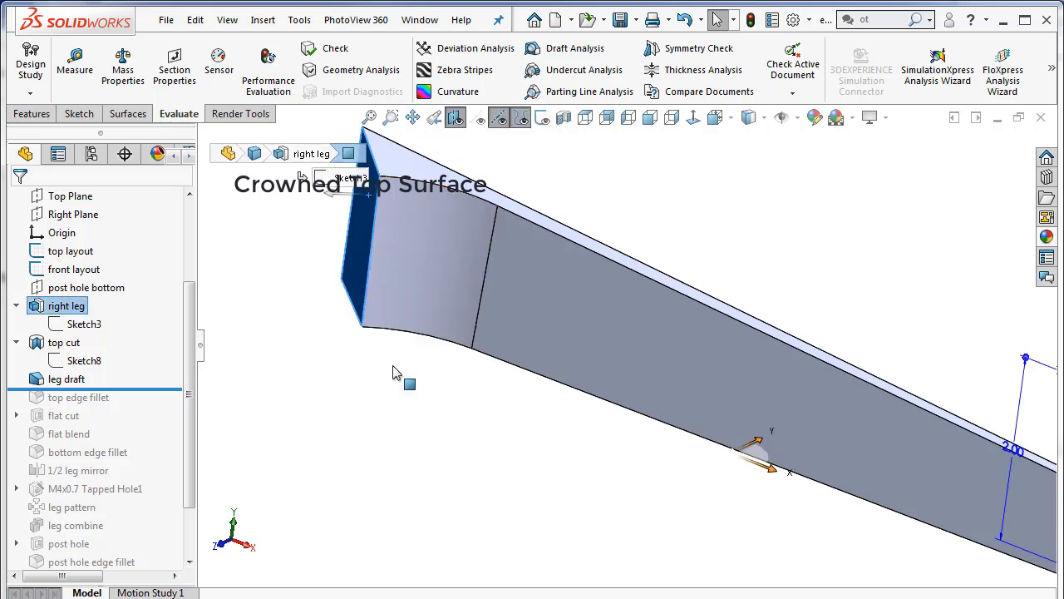
click(395, 387)
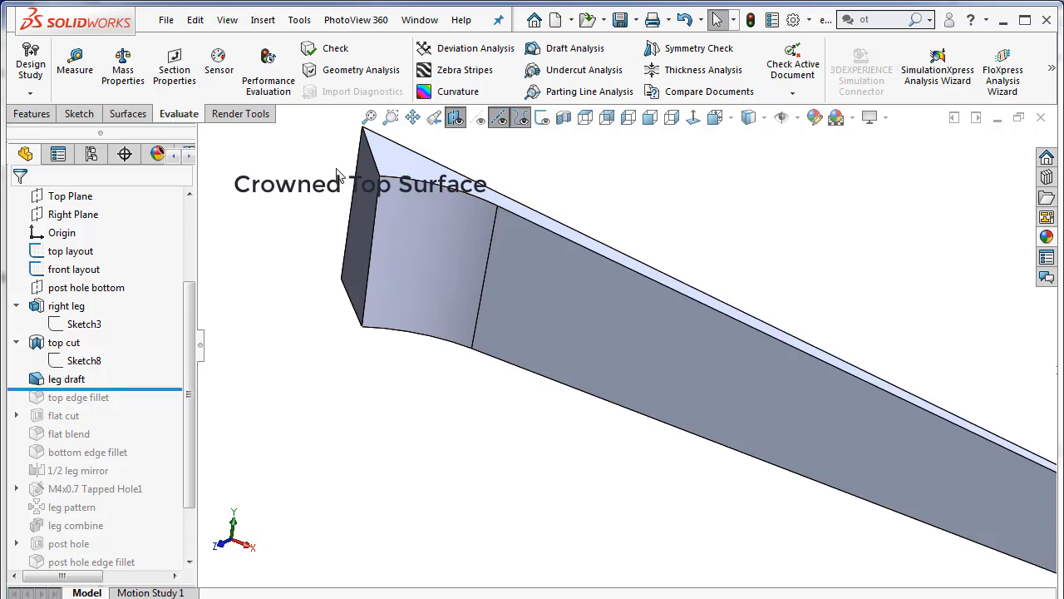
scroll(811, 431, up, 5)
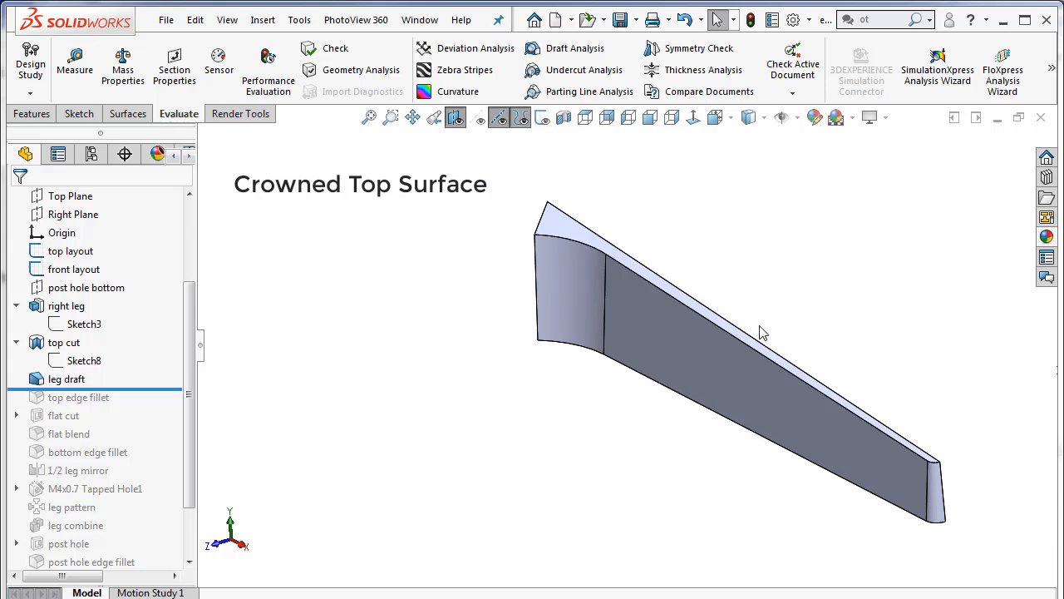
scroll(1000, 454, down, 2)
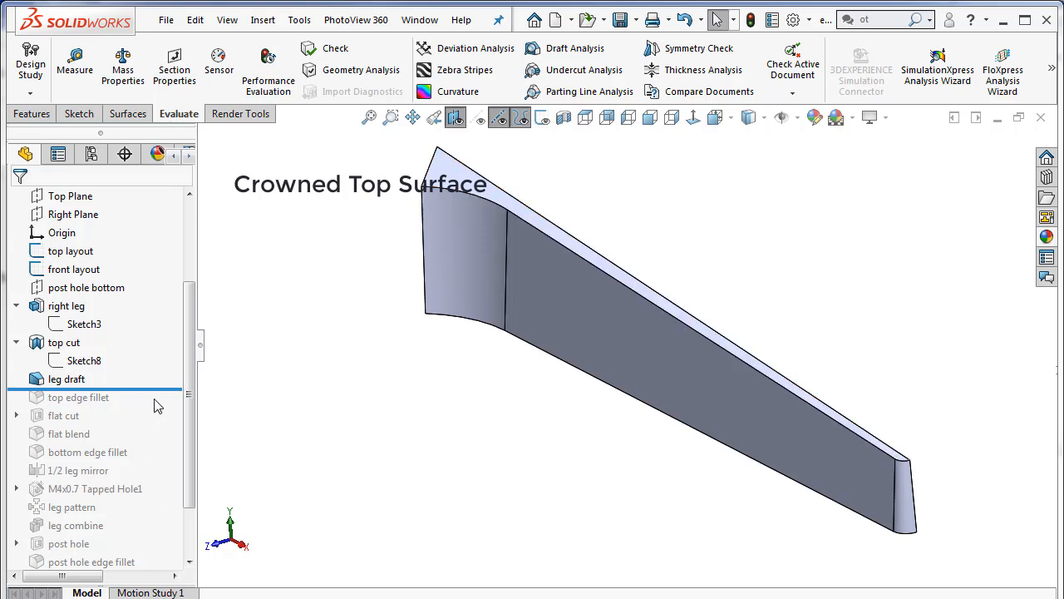
Roll the model forward past the top edge fillet and review its asymmetric variable radius settings, radii and profile without changing them.
drag(162, 389, 163, 400)
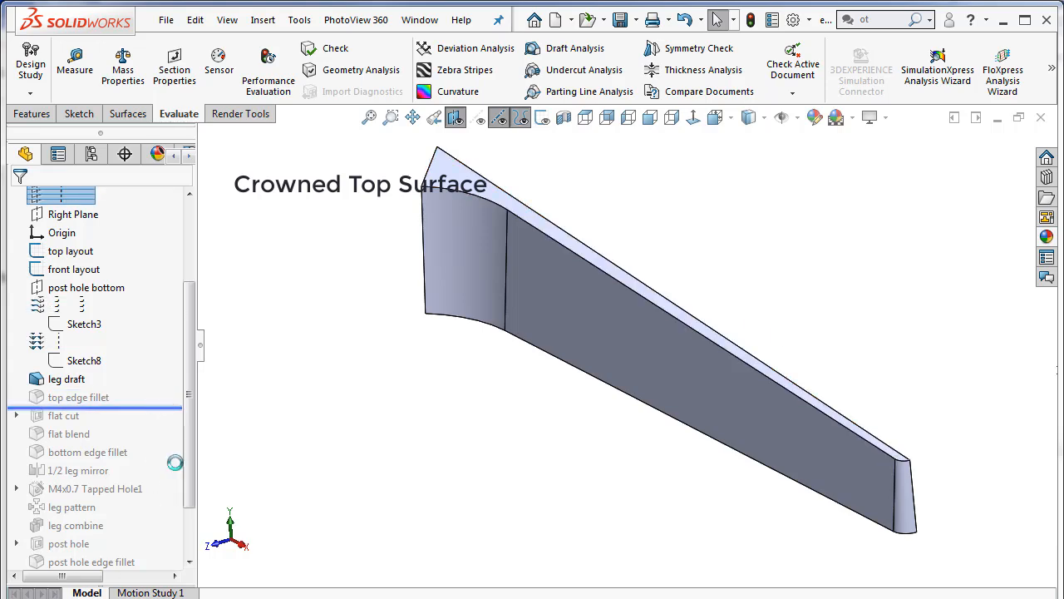
right_click(81, 401)
click(86, 343)
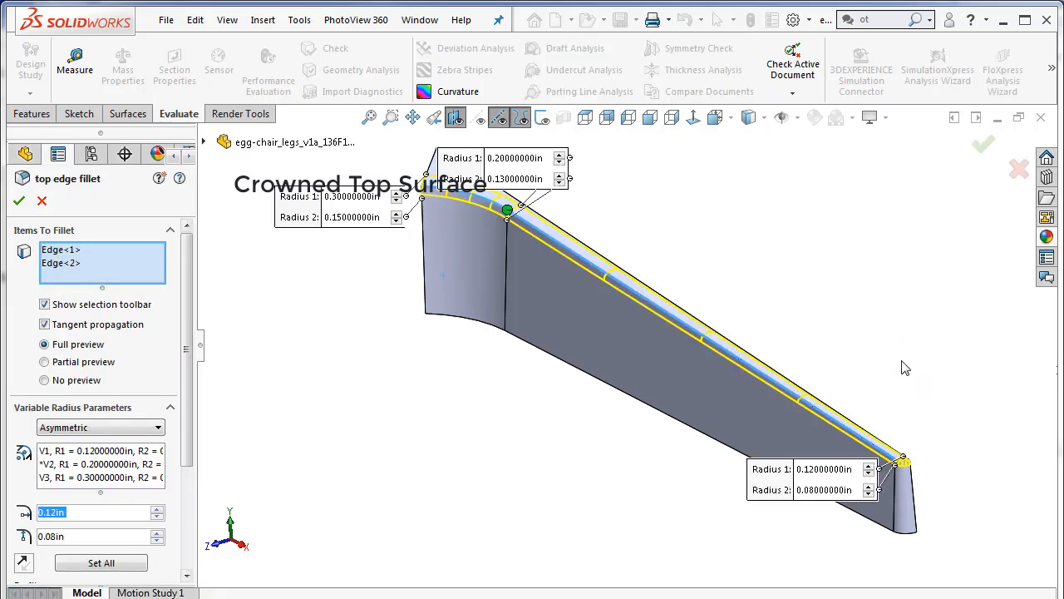
scroll(898, 428, down, 5)
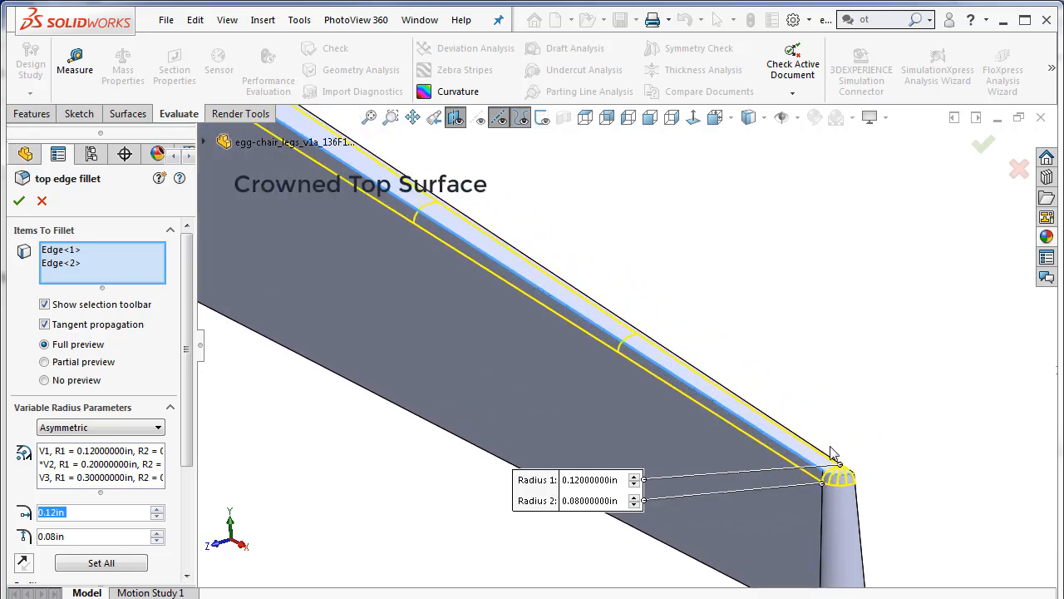
scroll(183, 454, down, 2)
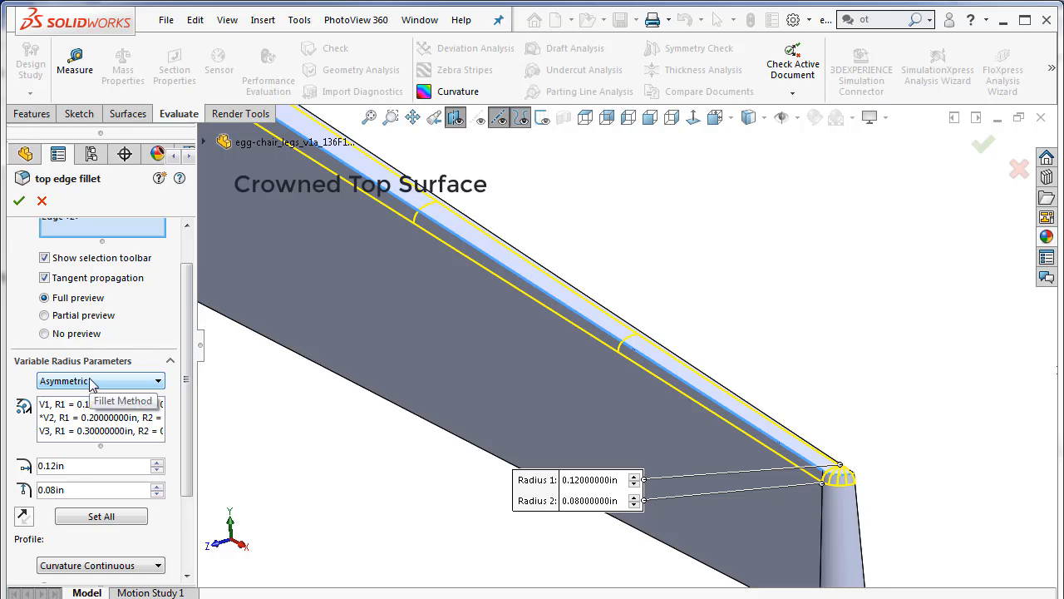
scroll(597, 324, up, 2)
scroll(597, 324, up, 4)
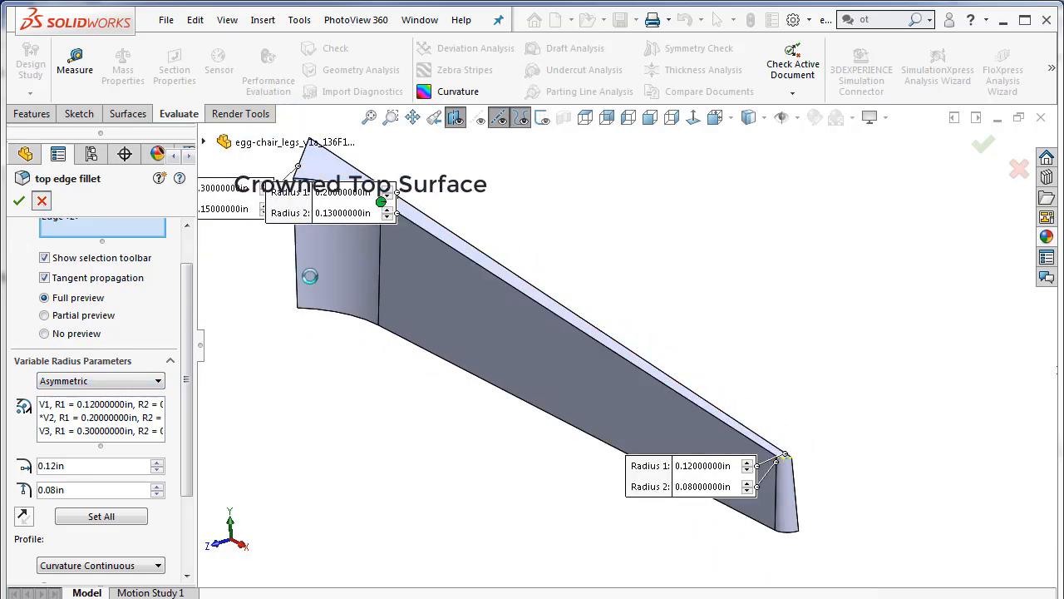
click(42, 200)
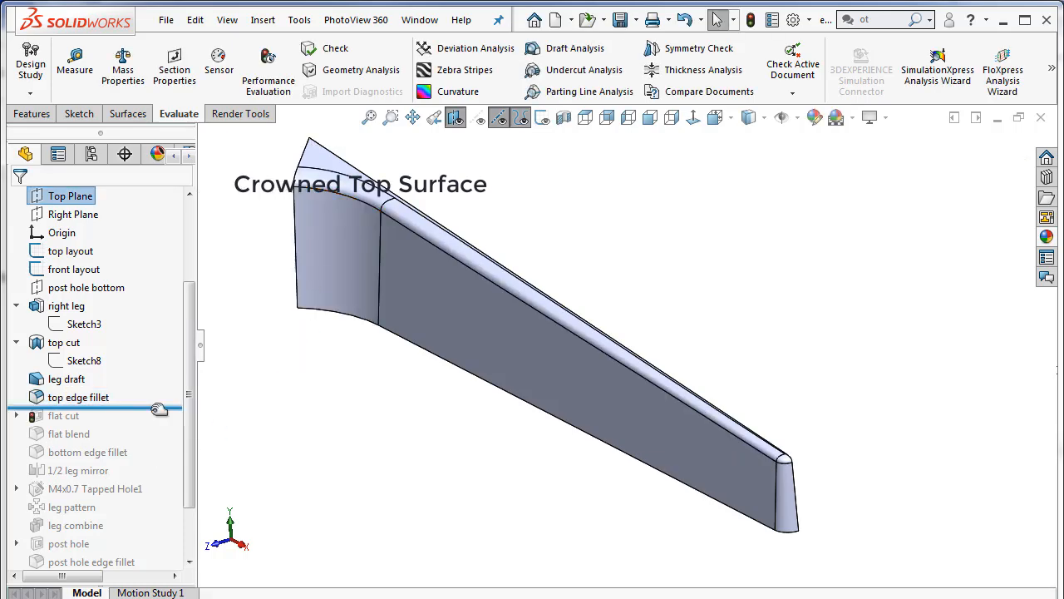
Roll the model back before the top edge fillet and start an asymmetric variable size fillet on the leg's curved, long straight and rounded tip top edges.
drag(158, 406, 161, 388)
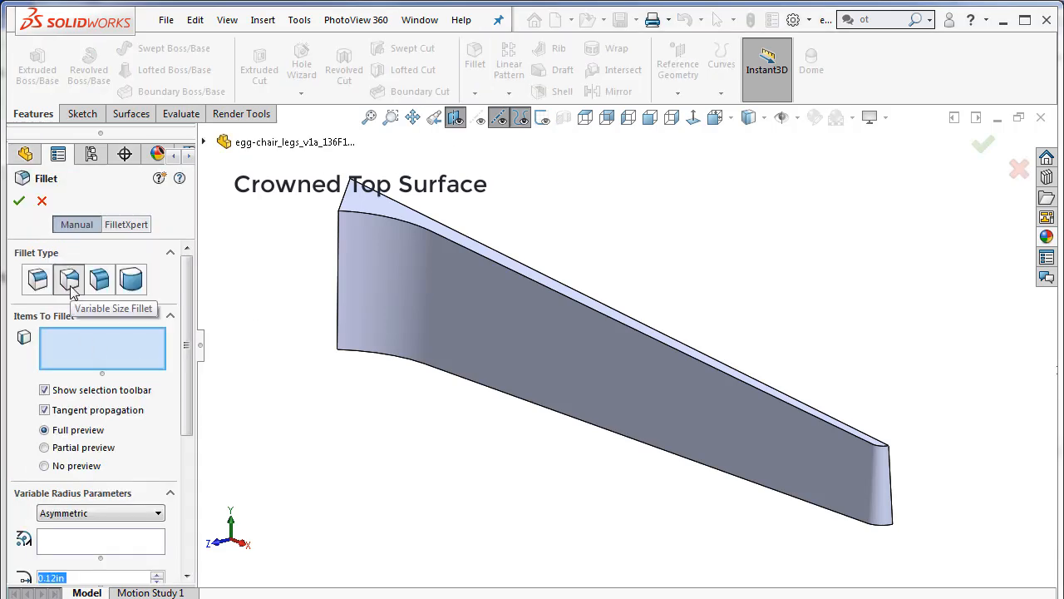
click(365, 215)
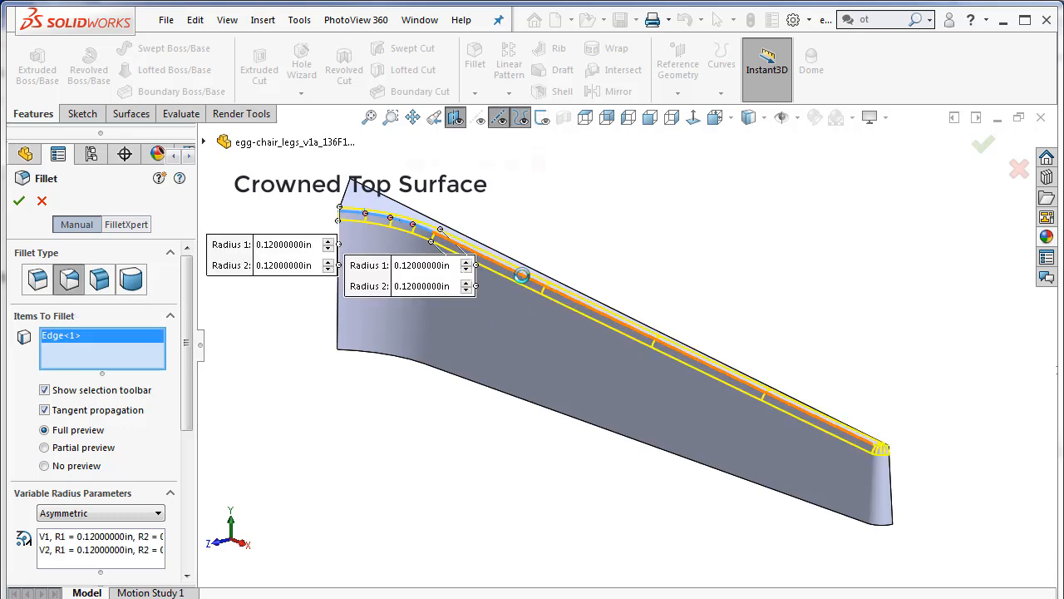
click(888, 453)
scroll(886, 461, down, 4)
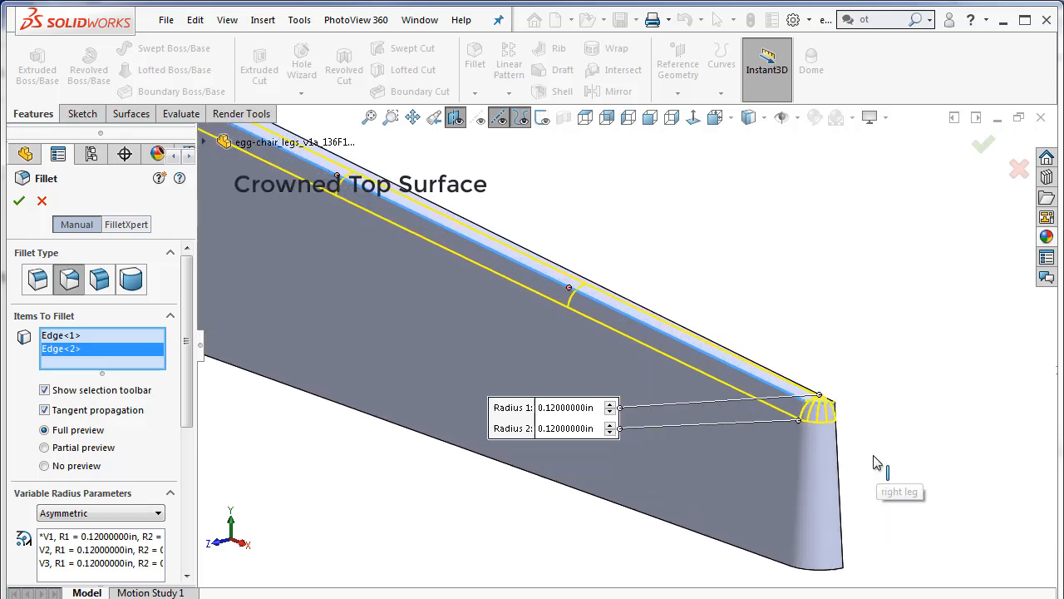
scroll(802, 388, down, 3)
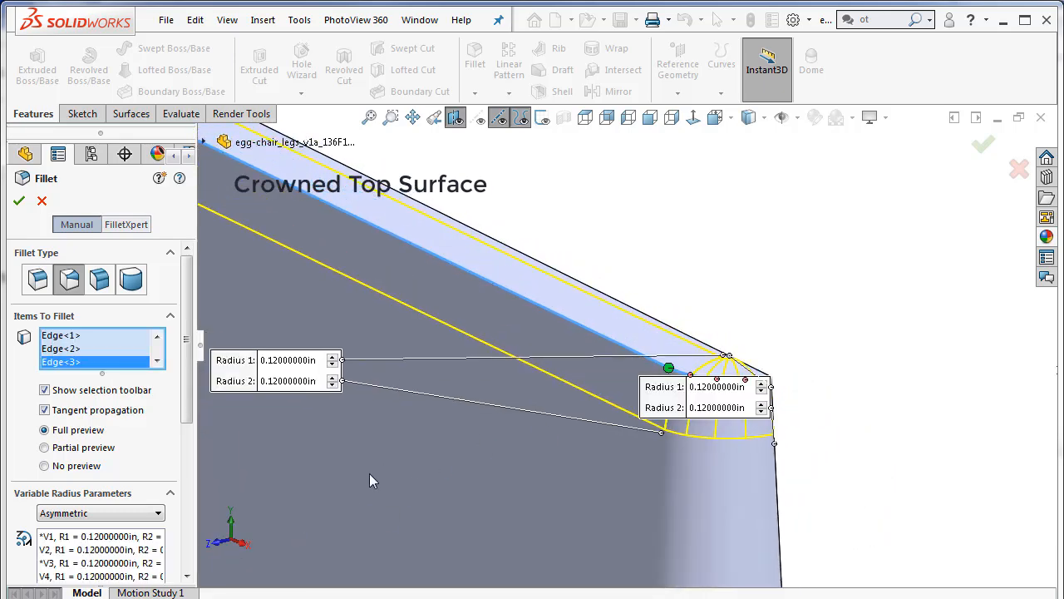
scroll(369, 474, up, 3)
scroll(370, 475, up, 2)
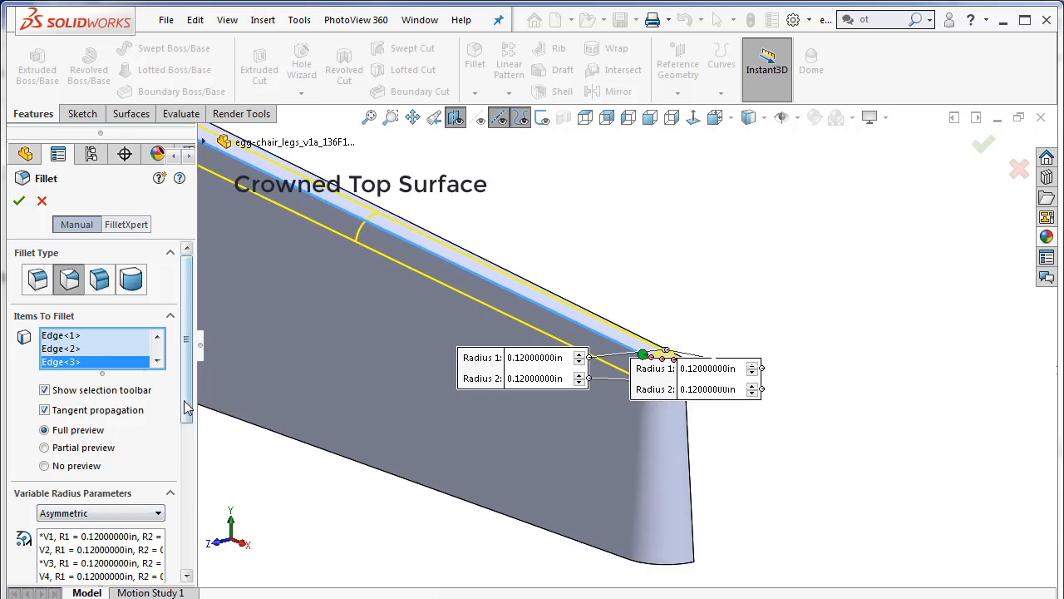
Move the radius callout of the tip's outer end vertex clear of the leg so the fillet preview there is unobstructed.
scroll(187, 412, down, 3)
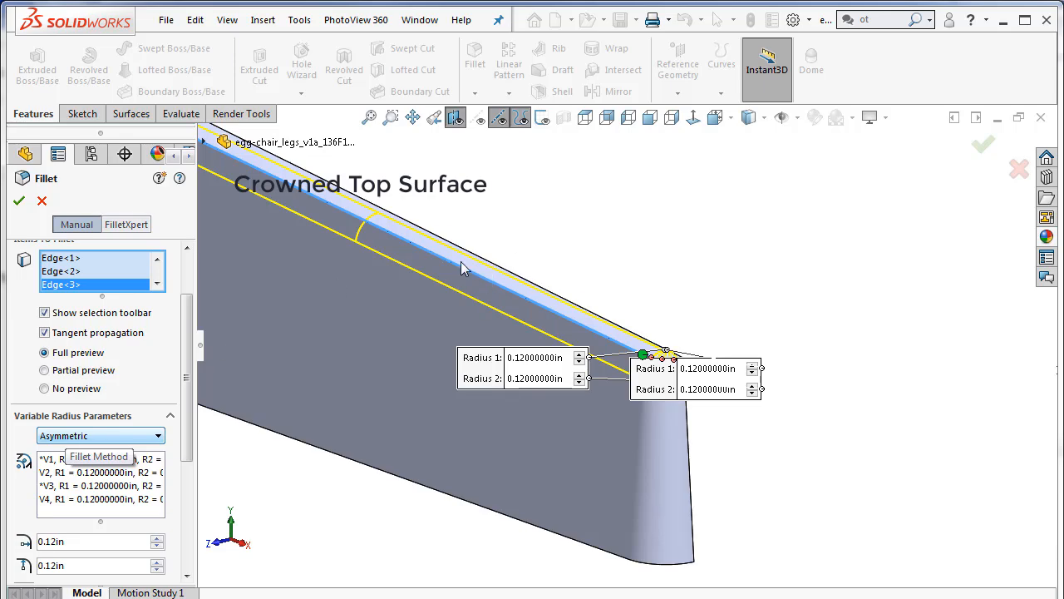
middle_drag(392, 294, 415, 237)
scroll(416, 237, down, 3)
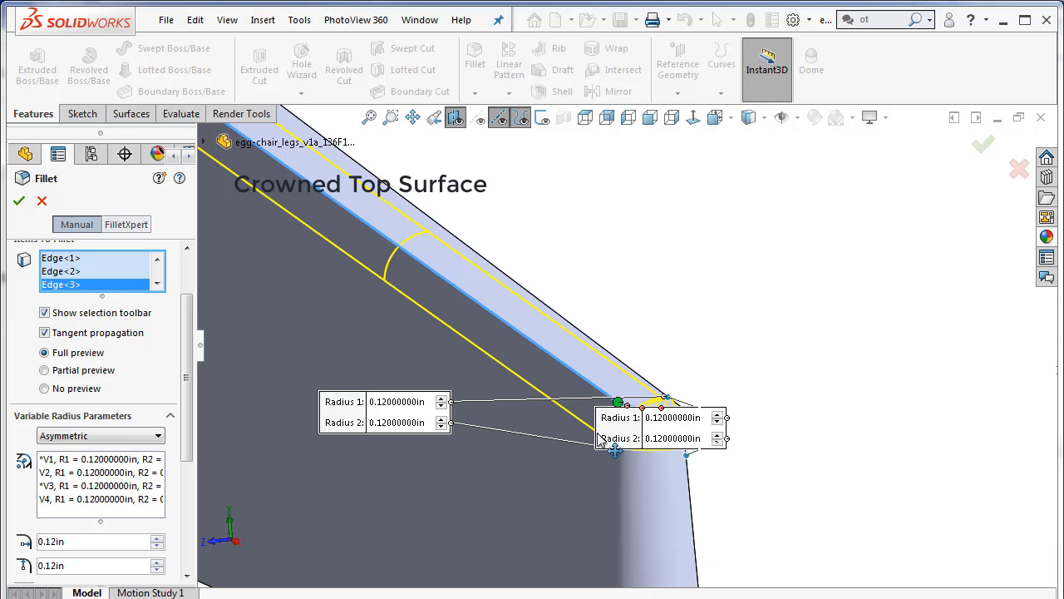
drag(615, 439, 786, 340)
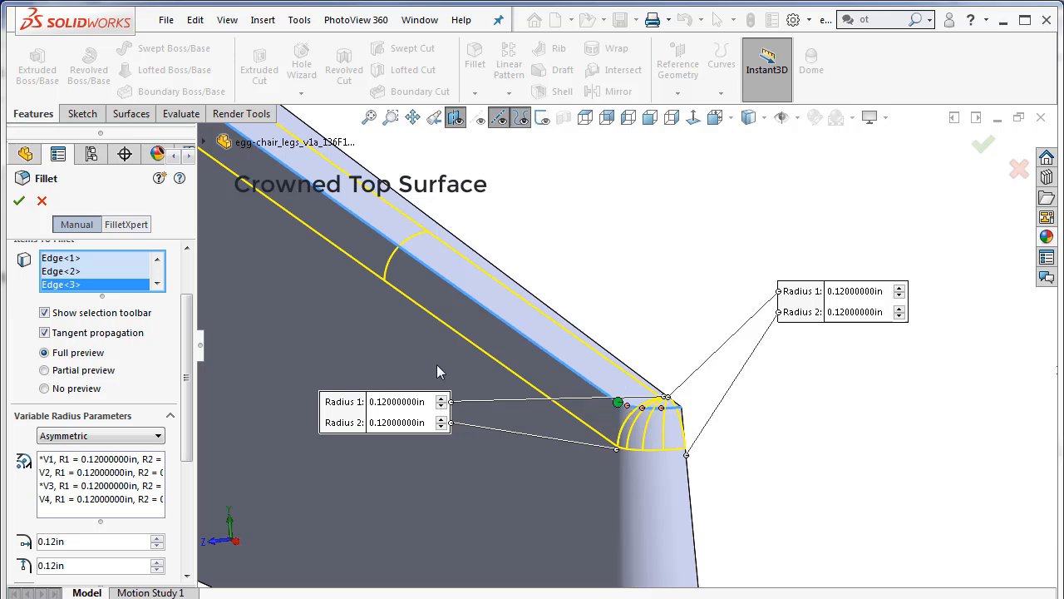
Set Radius 2 to 0.05 in at the outer end vertex of the leg tip's rounded edge.
scroll(433, 330, up, 7)
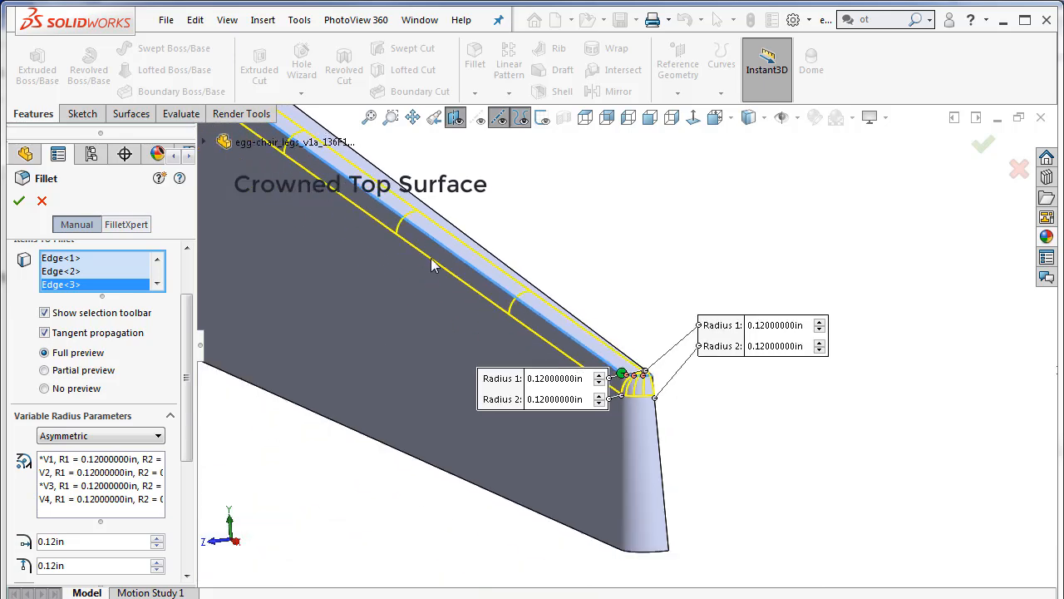
scroll(433, 237, down, 2)
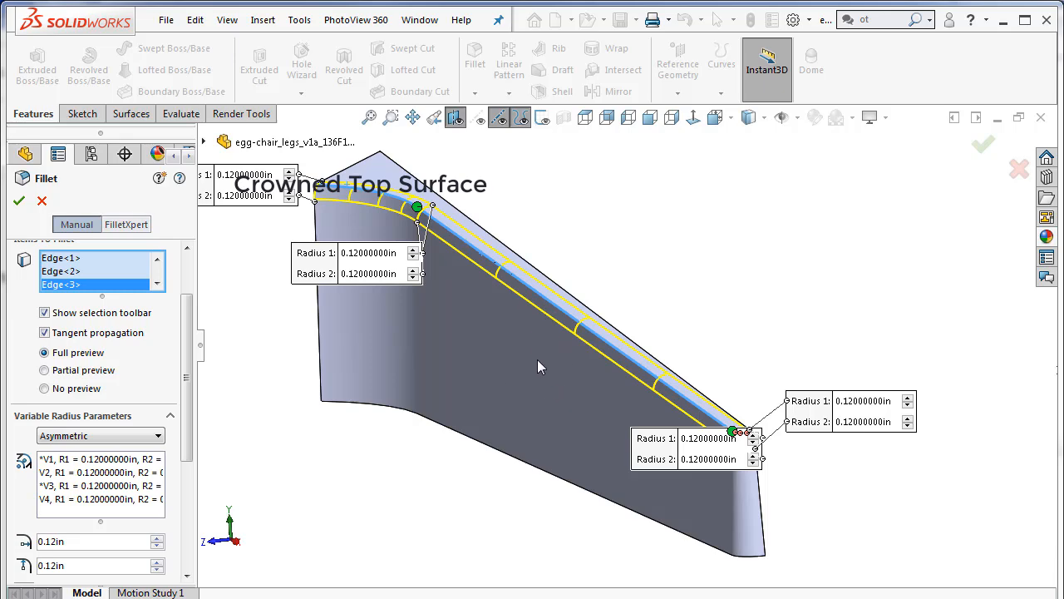
scroll(749, 437, down, 4)
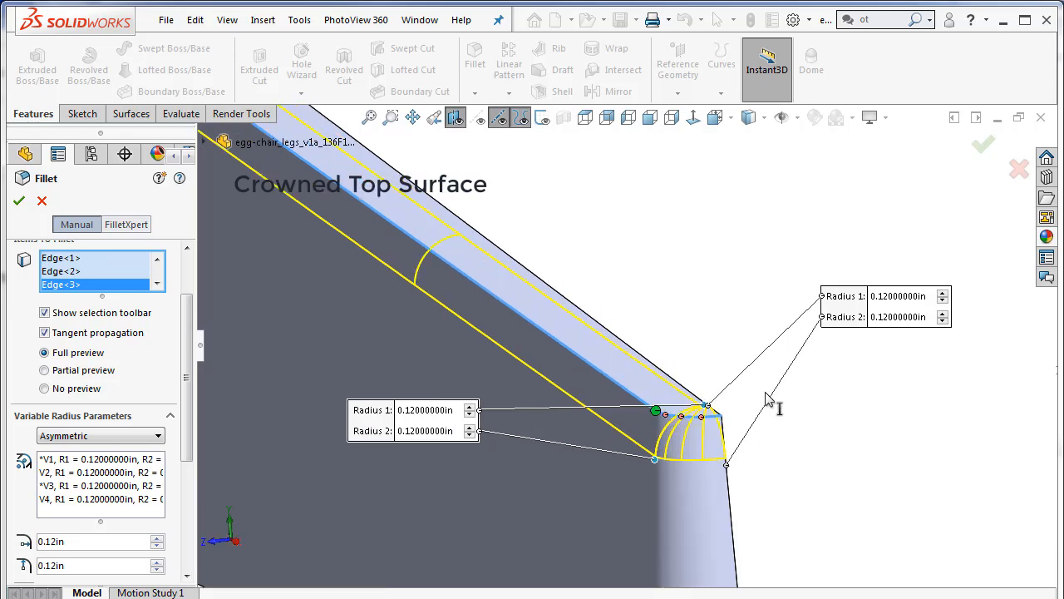
scroll(769, 399, down, 2)
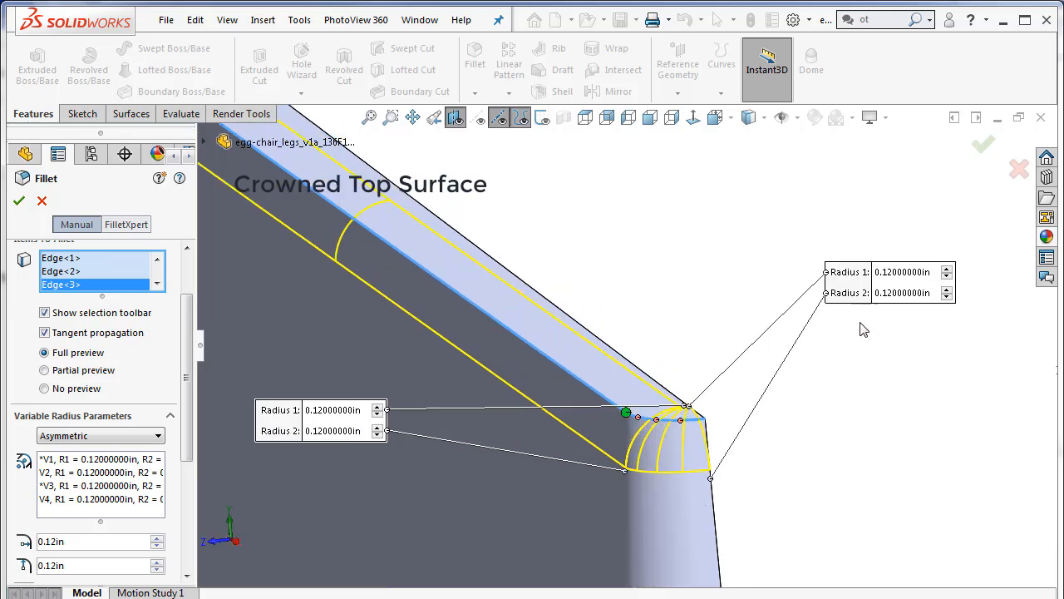
scroll(714, 438, down, 1)
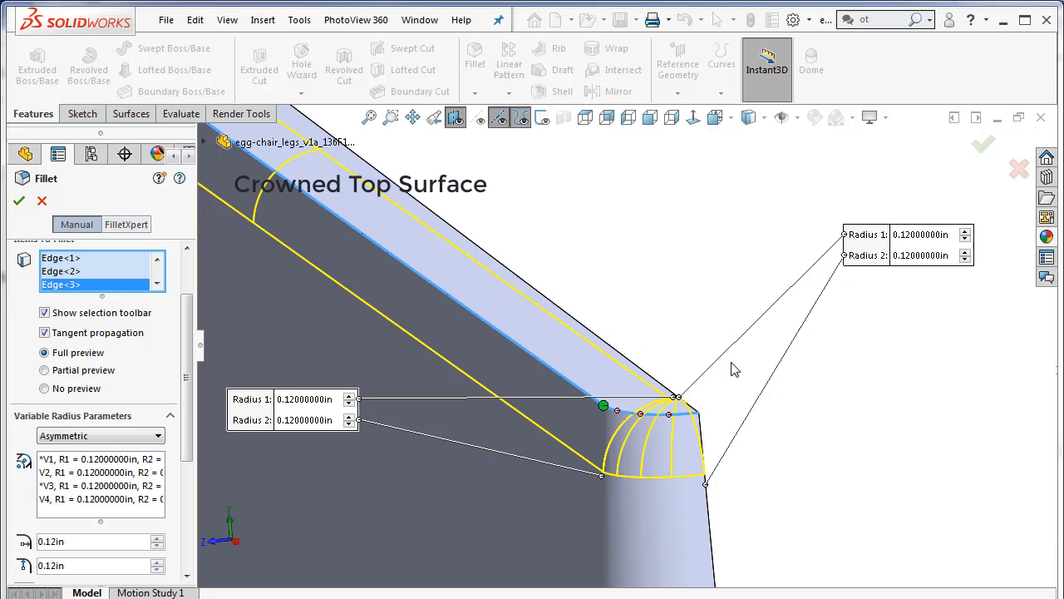
middle_drag(735, 369, 712, 360)
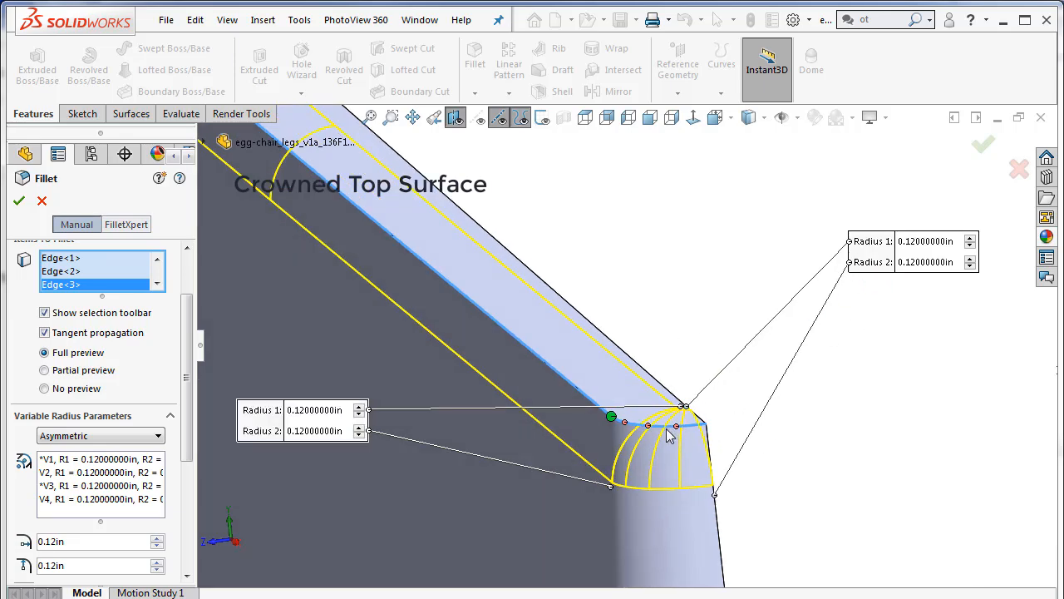
scroll(669, 437, down, 1)
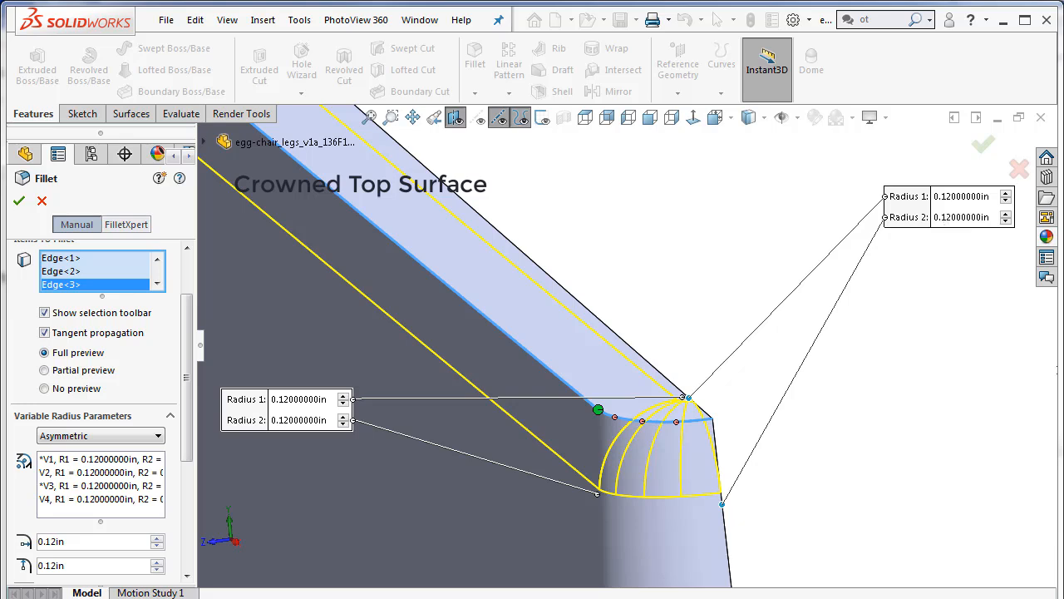
click(956, 217)
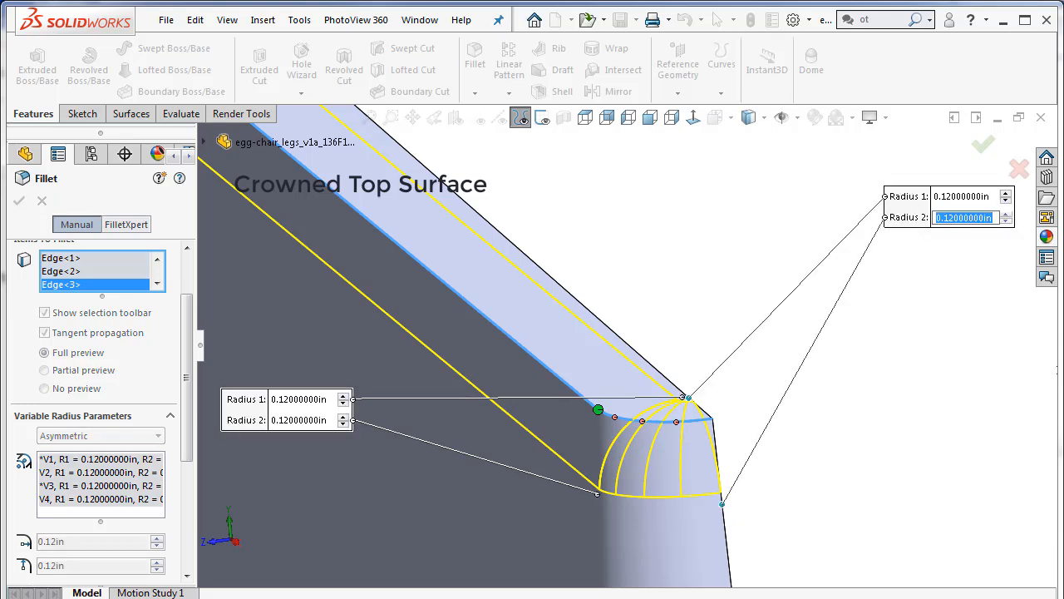
text(.05)
key(Return)
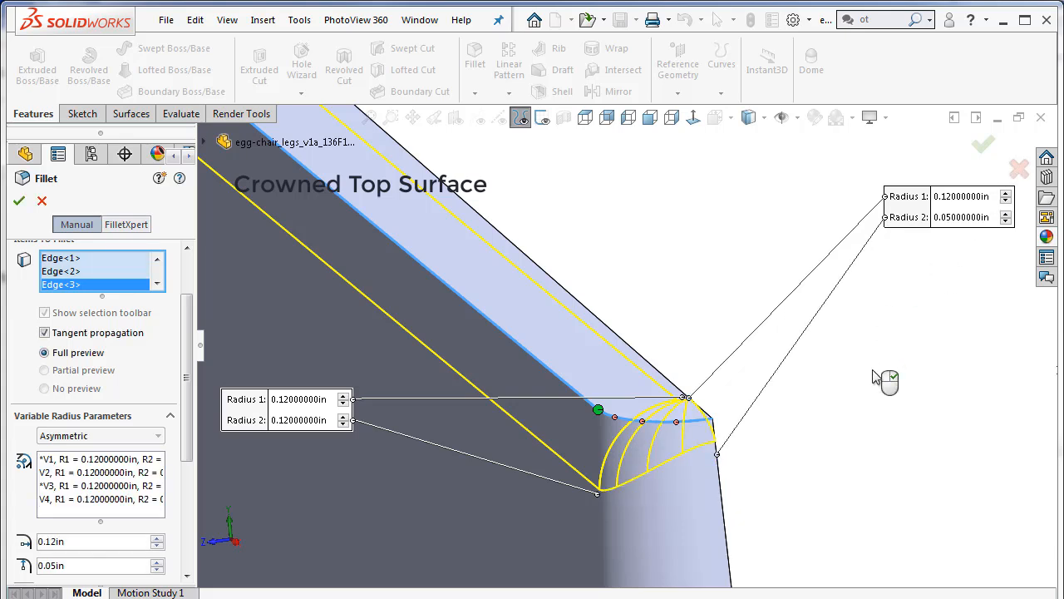
Set Radius 2 to 0.05 in at the vertex where the long straight edge meets the rounded tip edge.
middle_drag(854, 387, 870, 388)
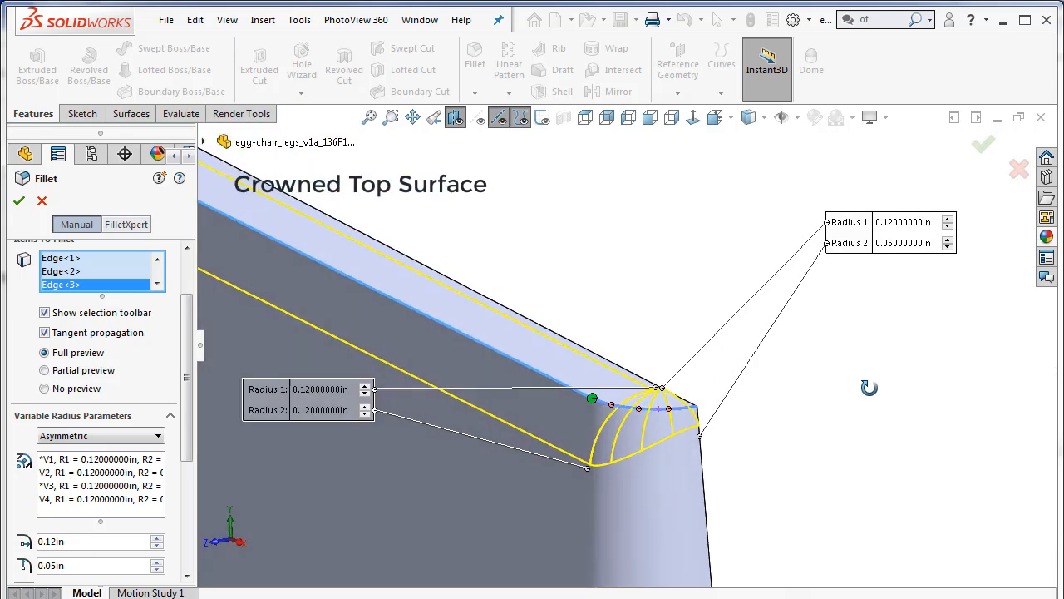
click(322, 410)
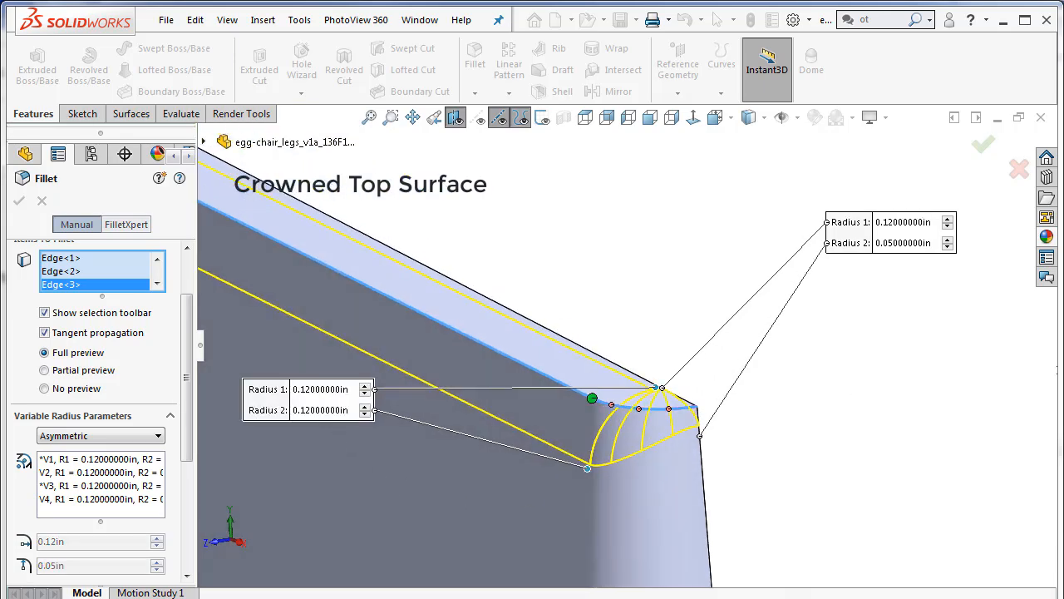
text(.)
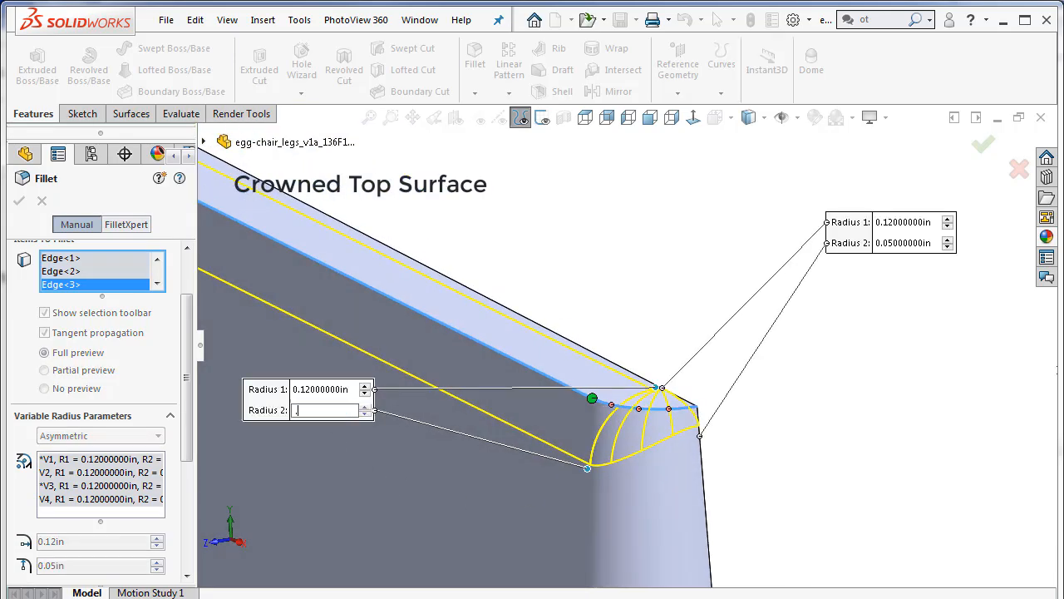
text(05)
key(Return)
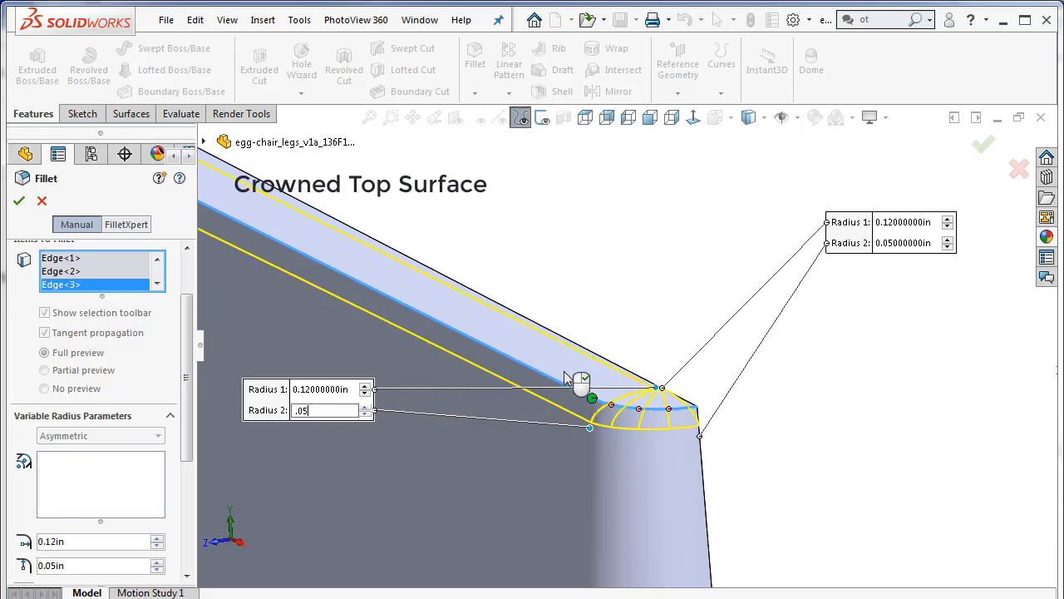
Set Radius 2 to 0.07 in at both end vertices of the leg tip's rounded edge and examine the fillet preview.
middle_drag(694, 408, 739, 409)
scroll(670, 399, down, 2)
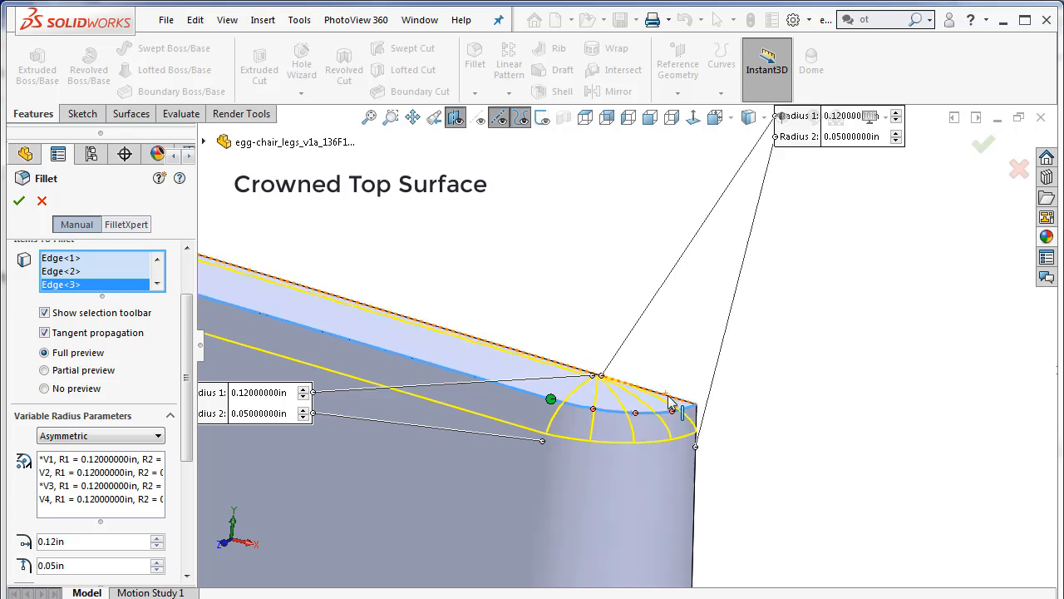
scroll(670, 402, down, 1)
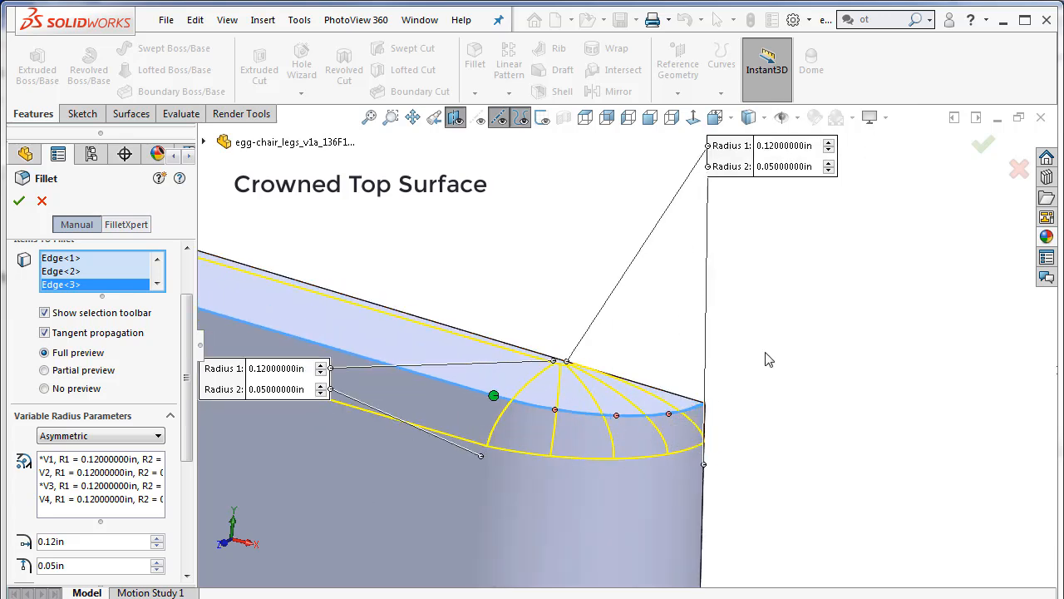
click(799, 167)
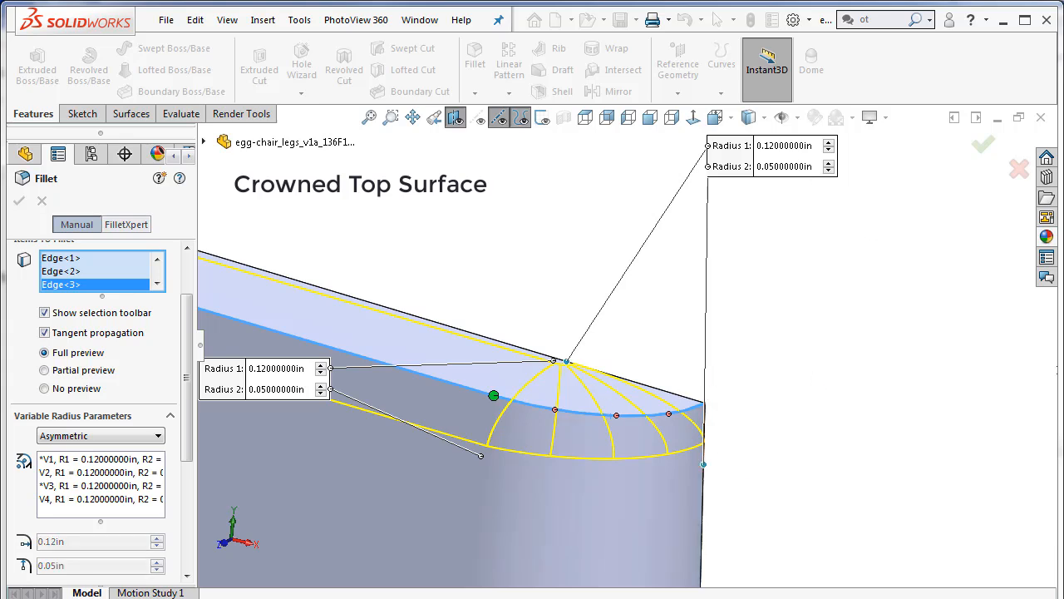
text(.0)
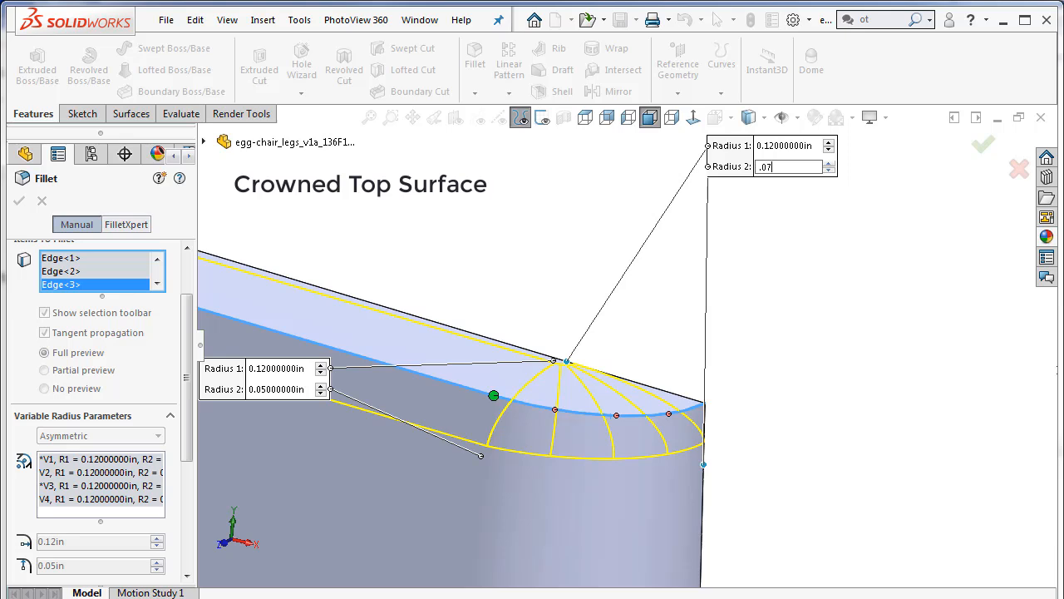
text(7)
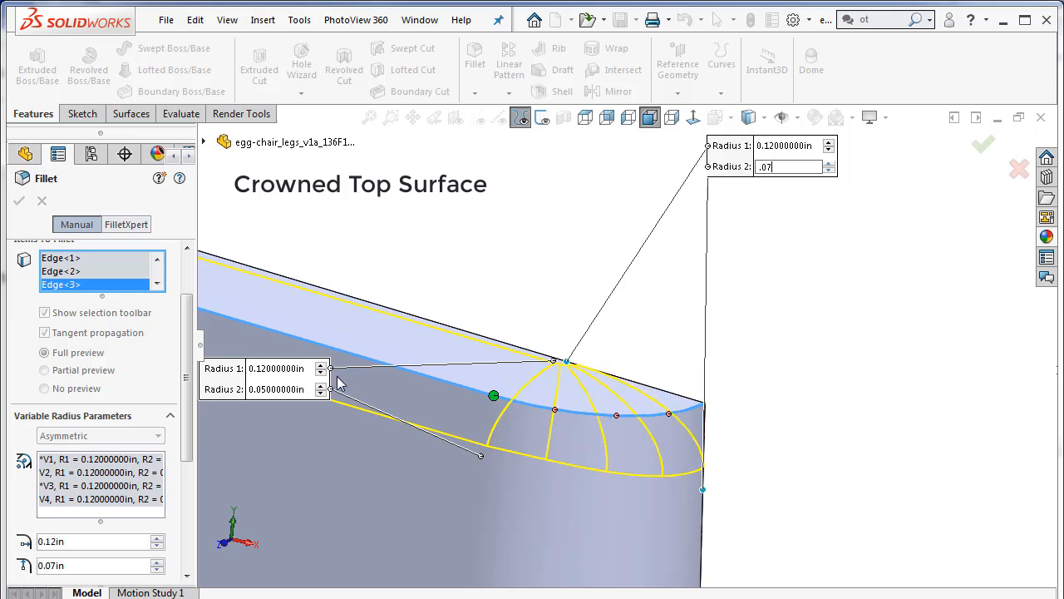
click(278, 389)
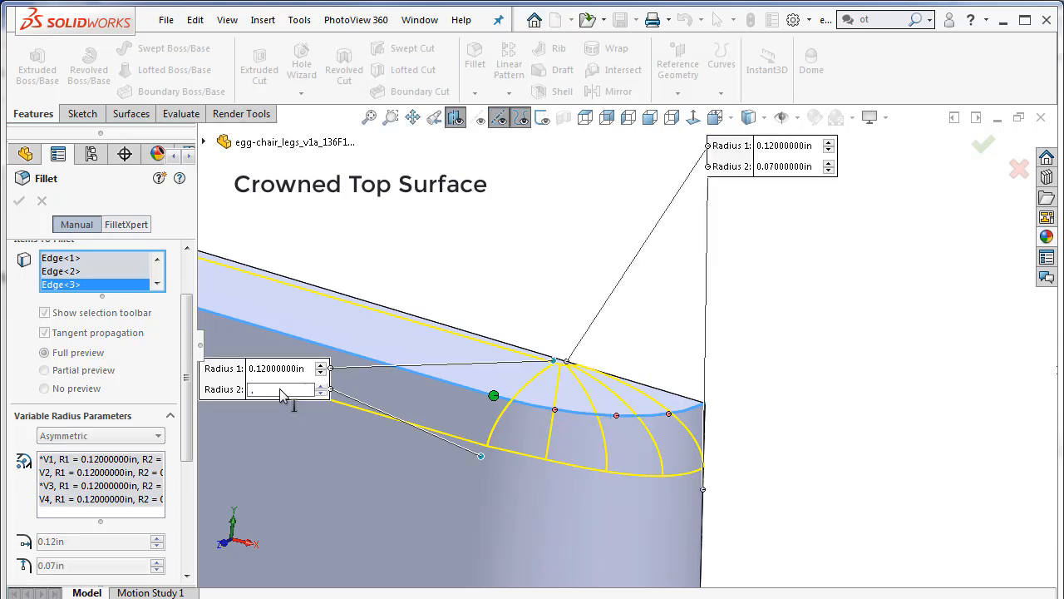
text(.07)
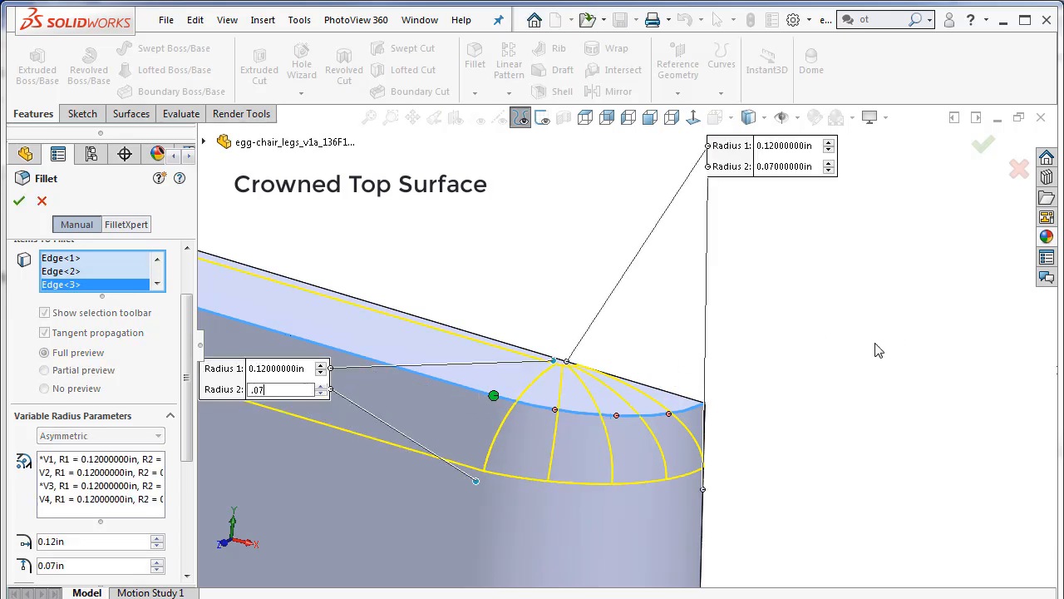
key(Return)
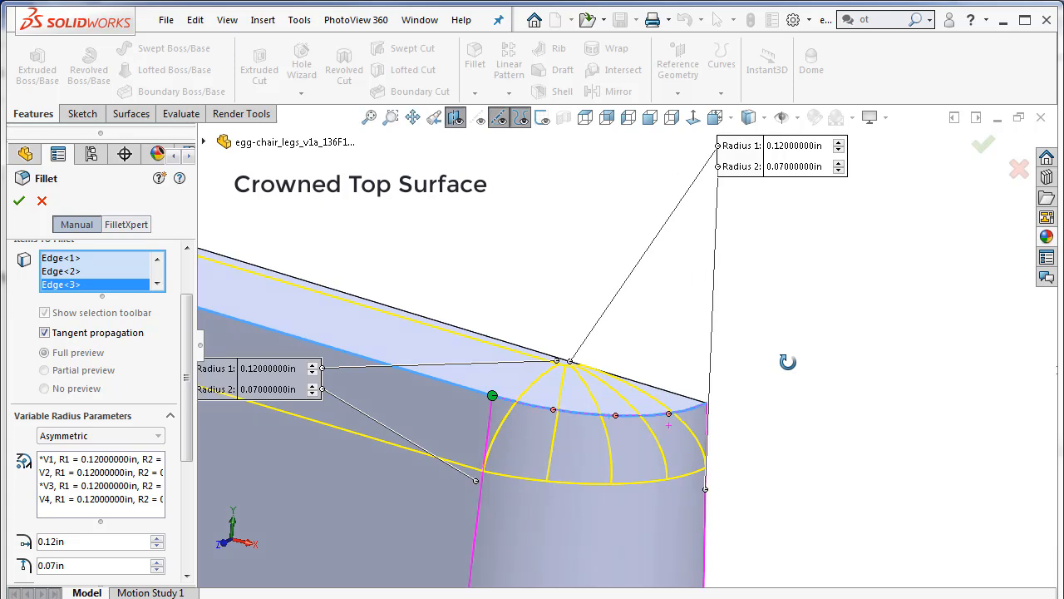
middle_drag(811, 370, 765, 366)
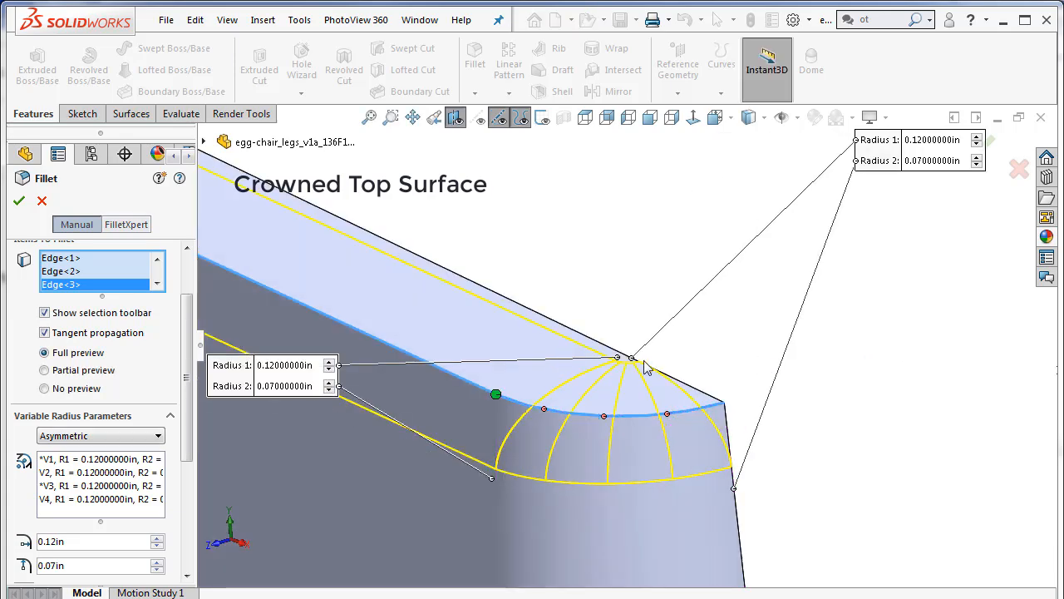
scroll(618, 357, down, 2)
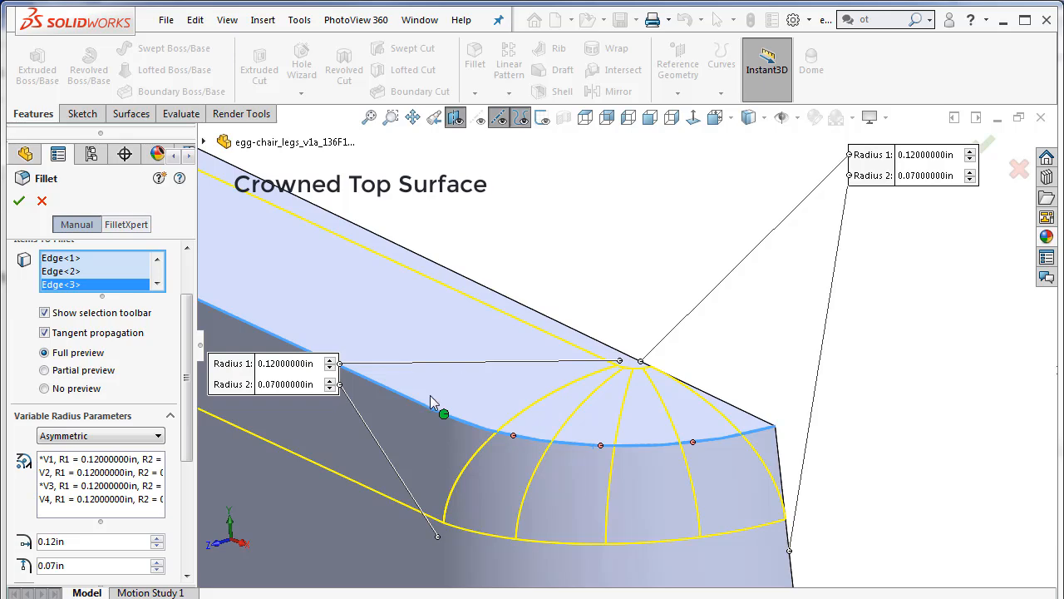
Set Radius 1 to 0.2 in at the vertex where the long straight edge meets the curved edge at the leg's wide end.
scroll(430, 396, up, 9)
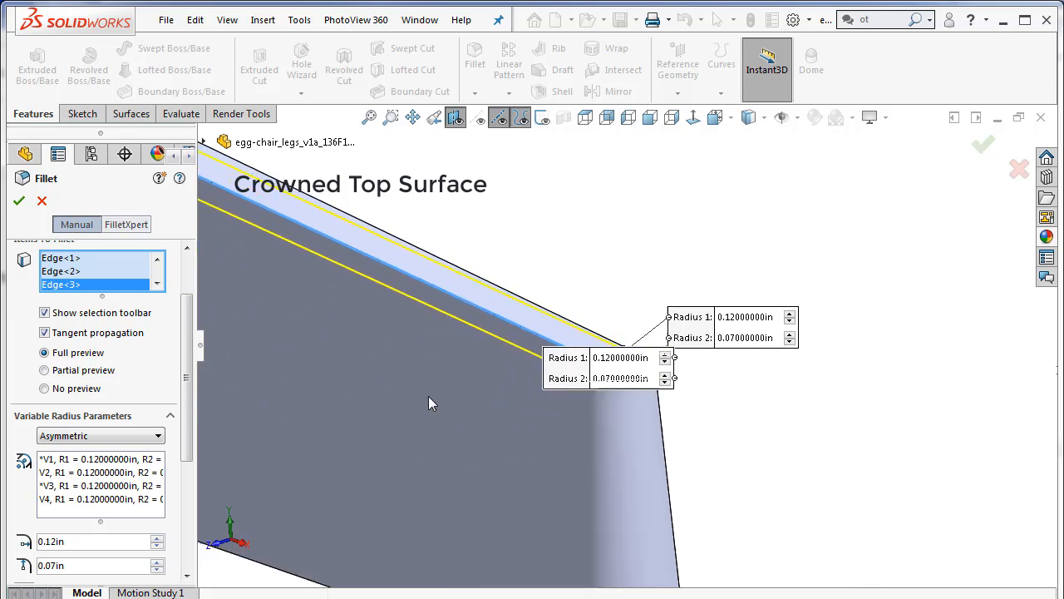
scroll(428, 396, up, 10)
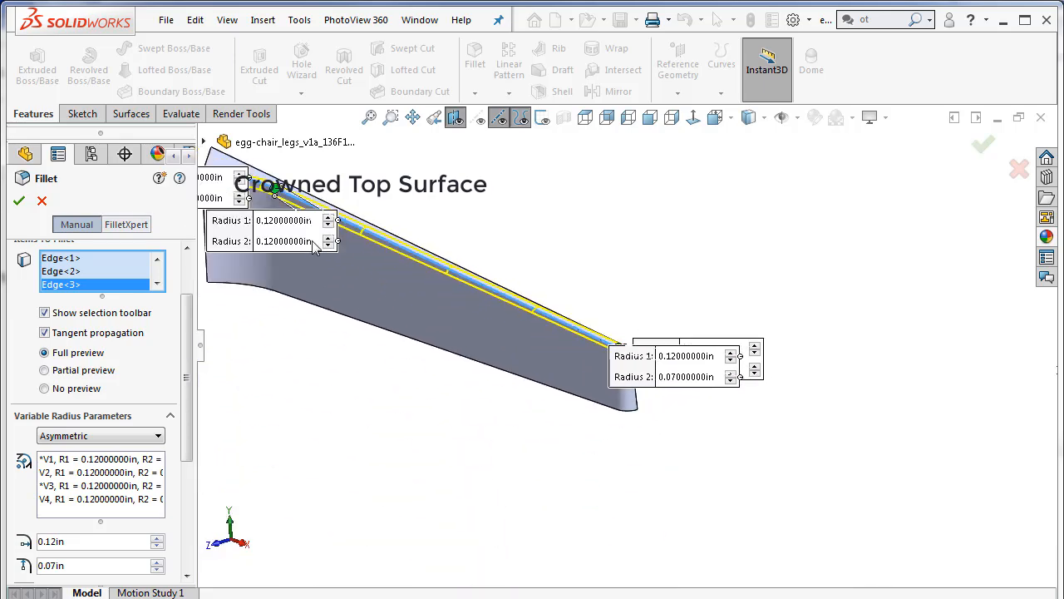
scroll(316, 245, down, 10)
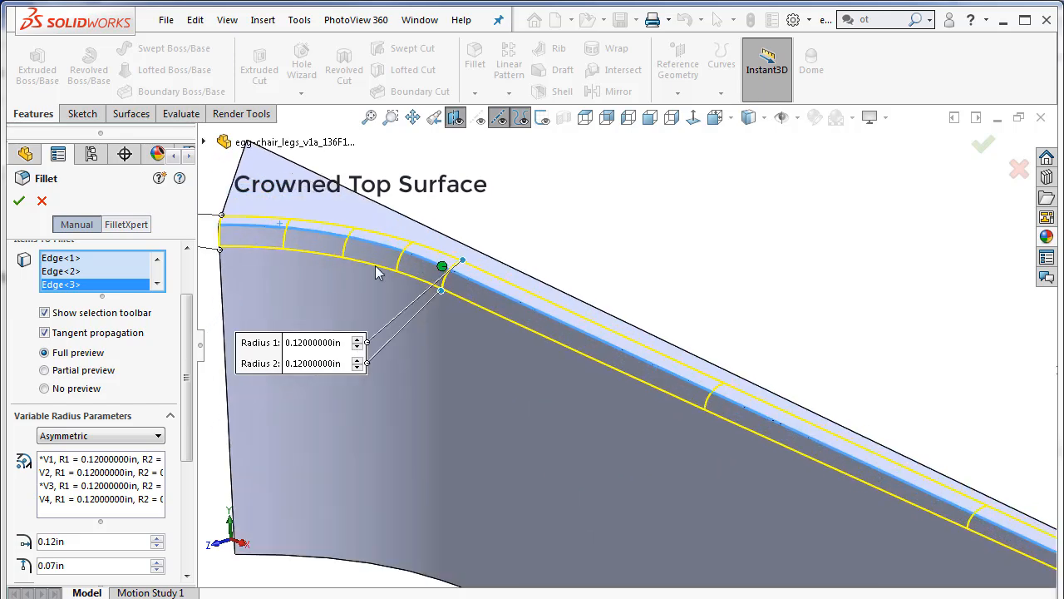
scroll(457, 264, down, 3)
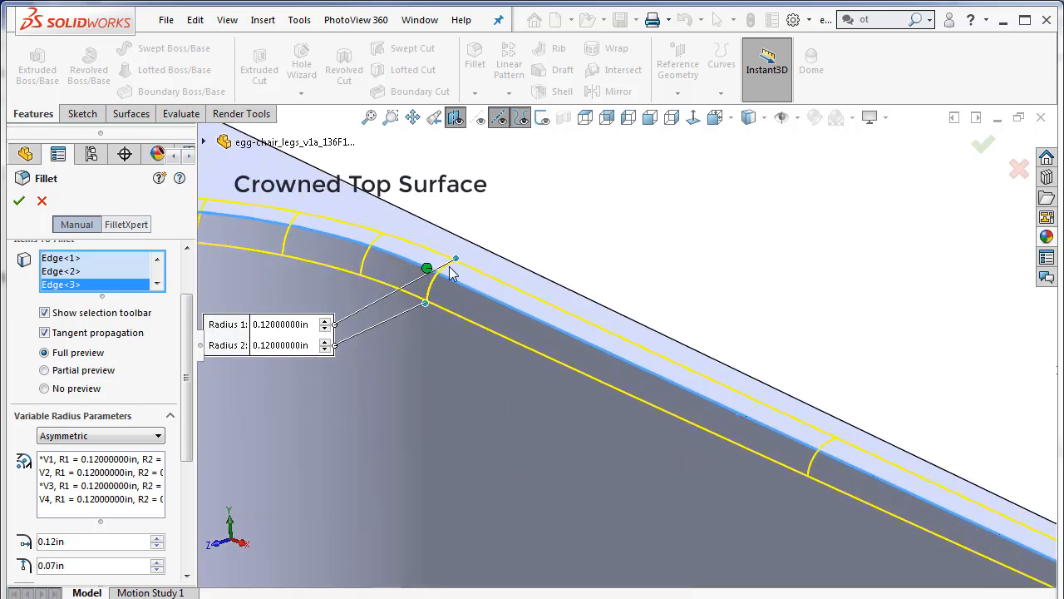
scroll(345, 304, up, 2)
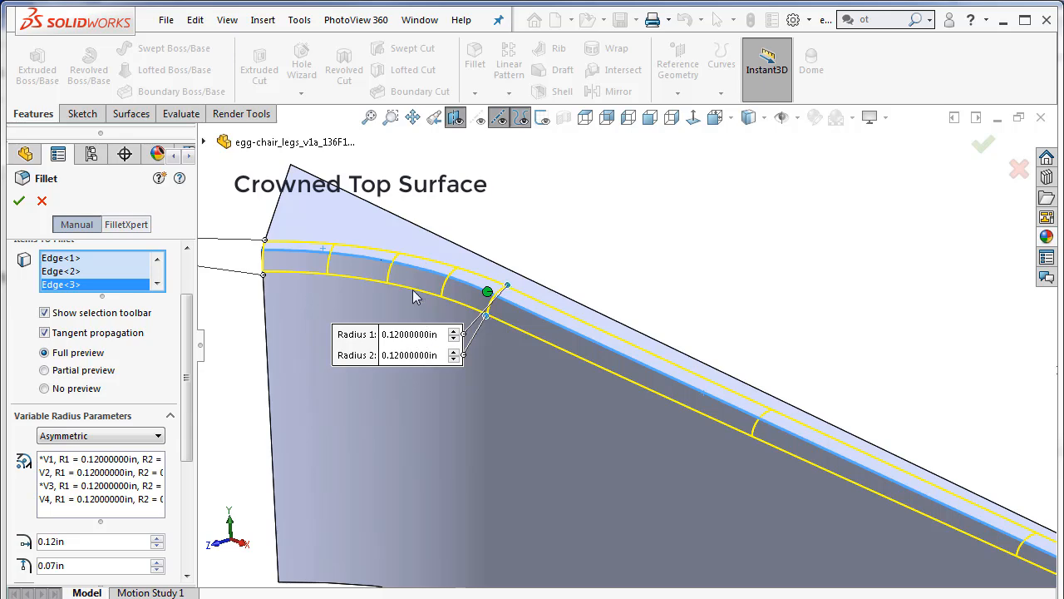
scroll(482, 341, down, 3)
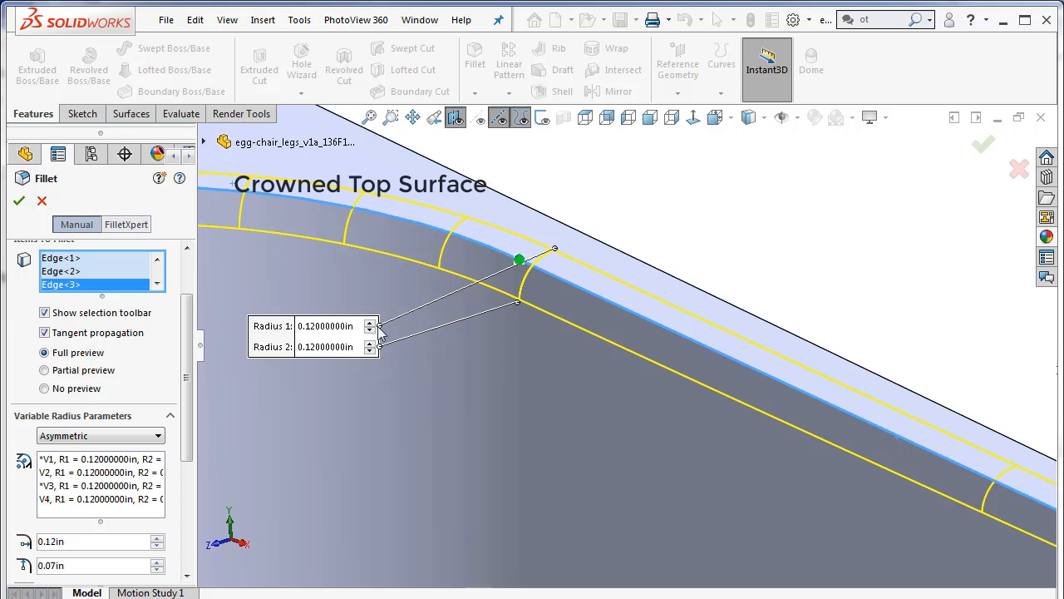
click(333, 327)
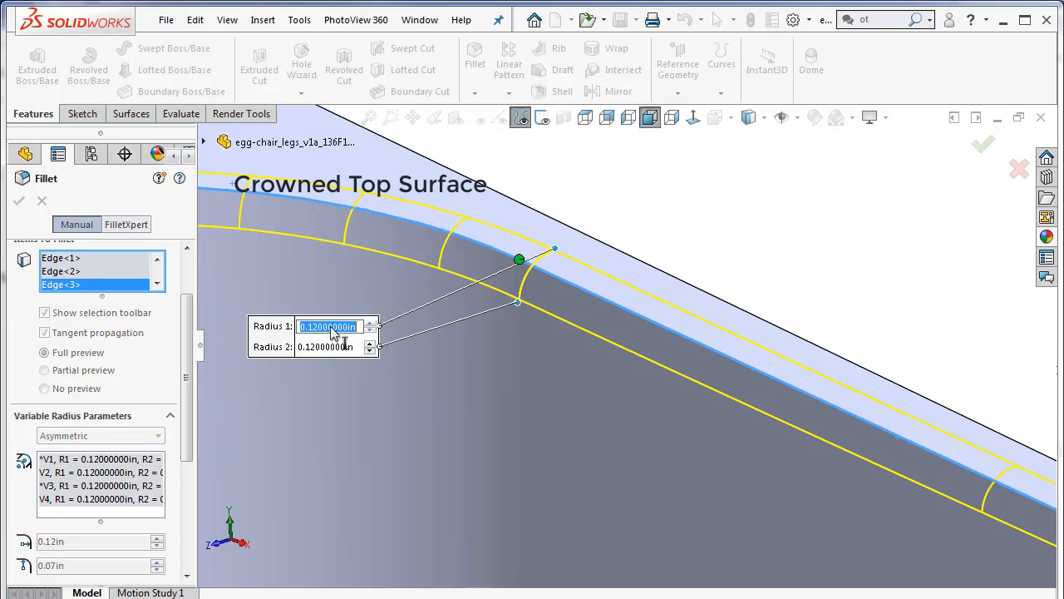
text(.2)
key(Return)
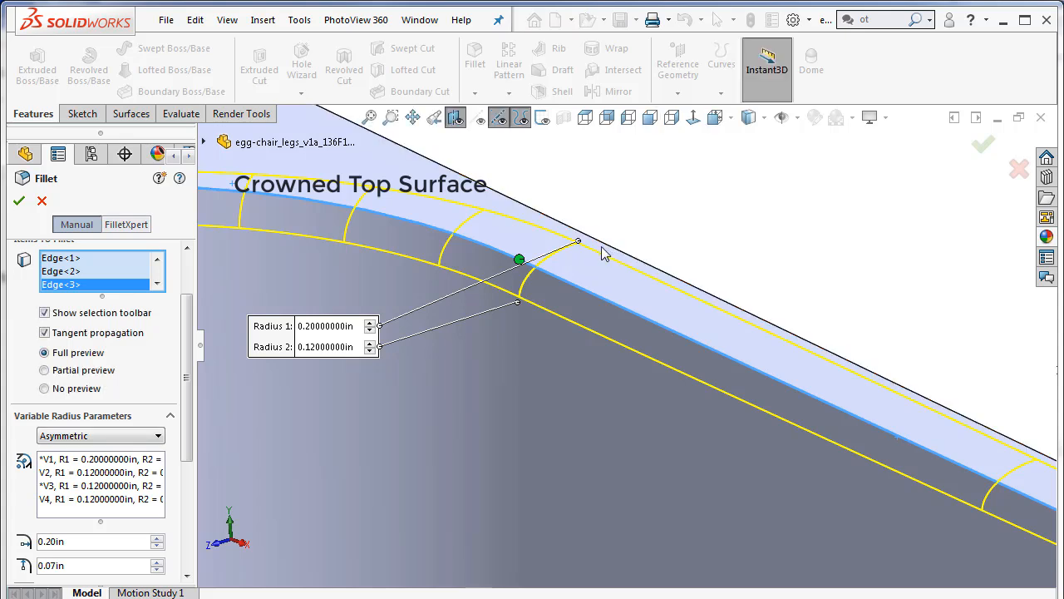
Set Radius 2 to 0.15 in and Radius 1 to 0.25 in at the end vertex of the curved edge on the leg's wide end.
scroll(357, 452, up, 4)
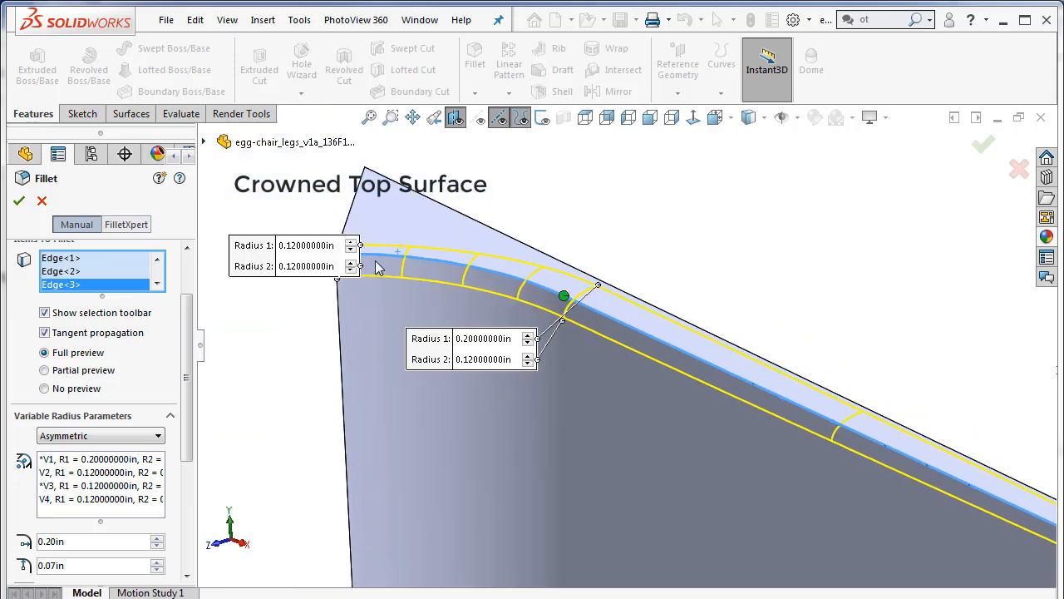
scroll(326, 266, down, 4)
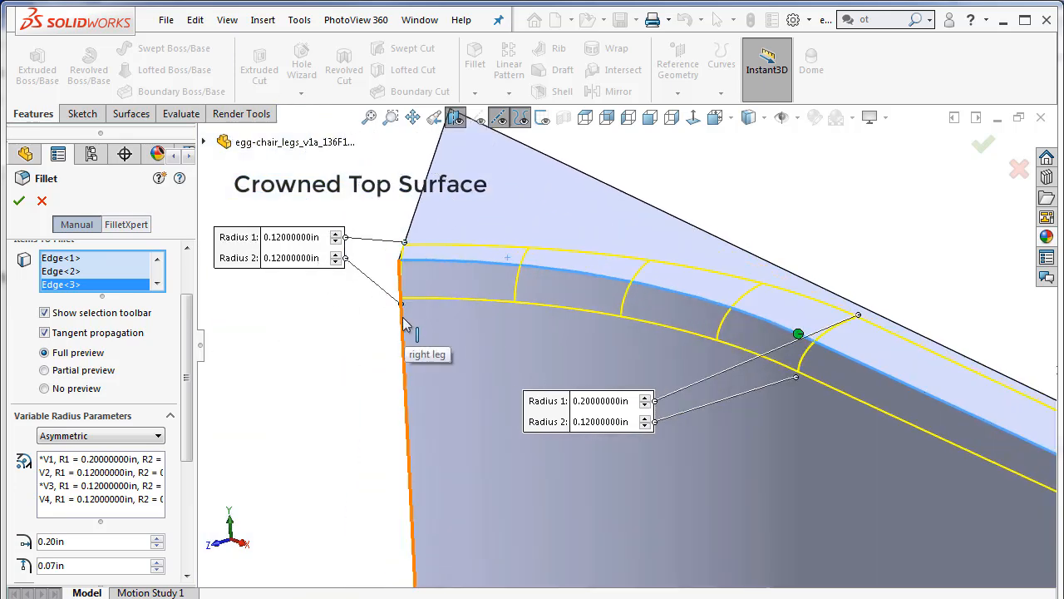
click(291, 258)
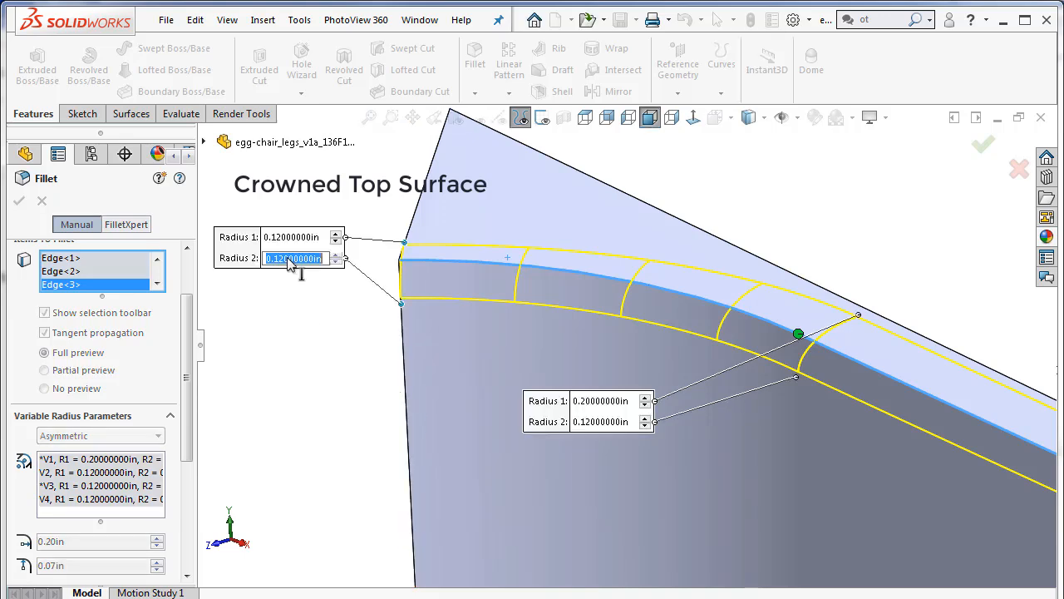
key(BackSpace)
key(Return)
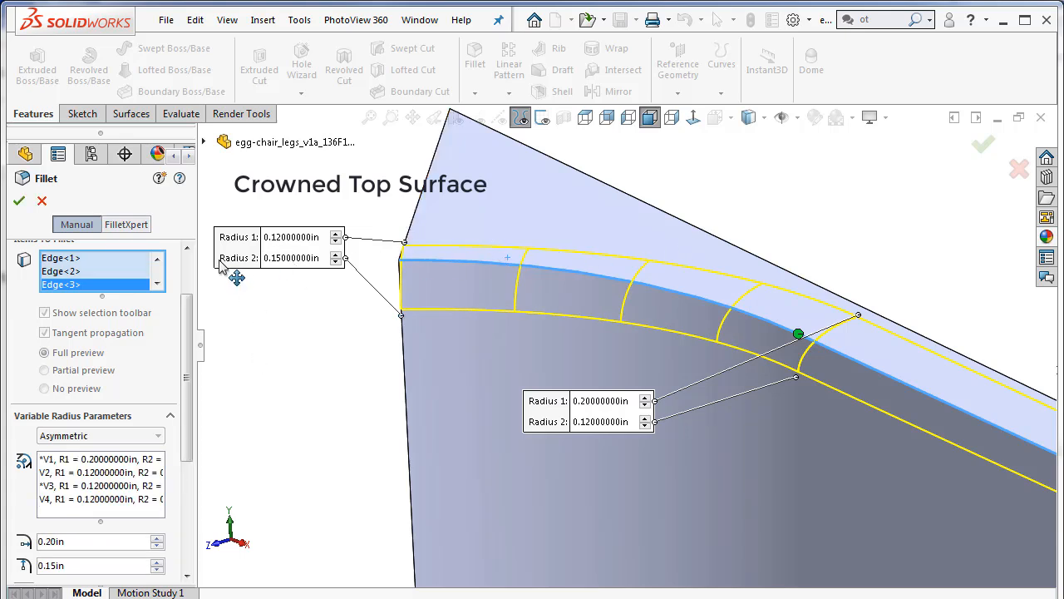
click(291, 238)
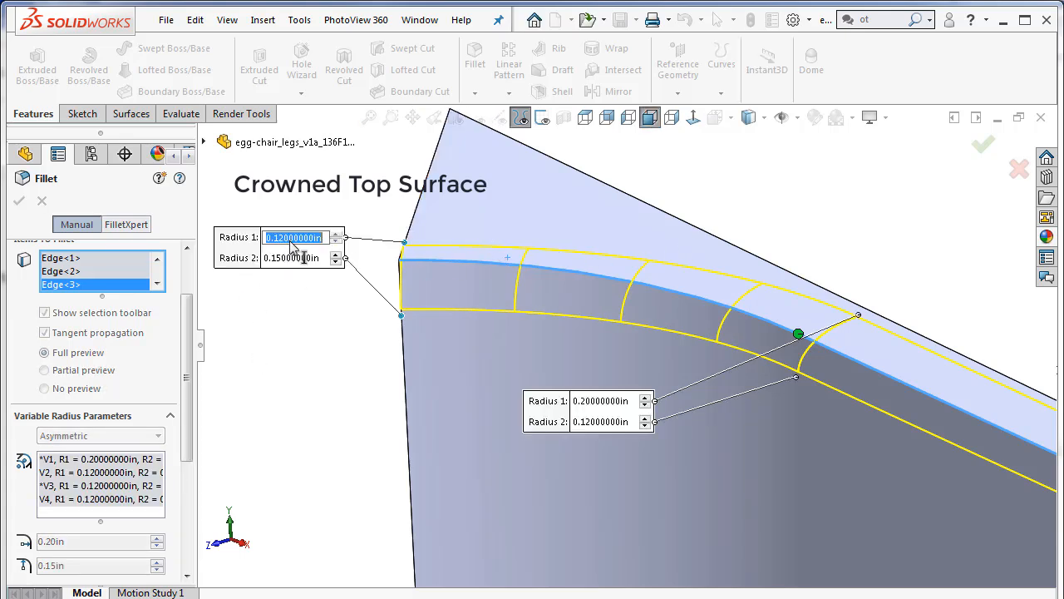
text(.25)
key(Return)
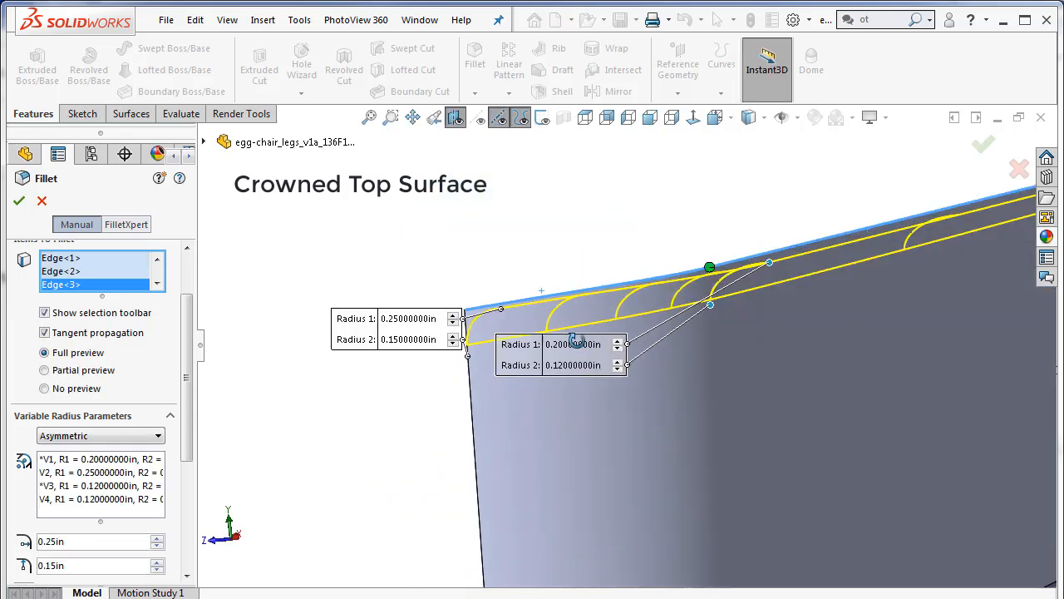
Try the Curvature Continuous profile on the fillet preview at the leg's wide end and return the profile to Elliptic.
middle_drag(598, 359, 671, 423)
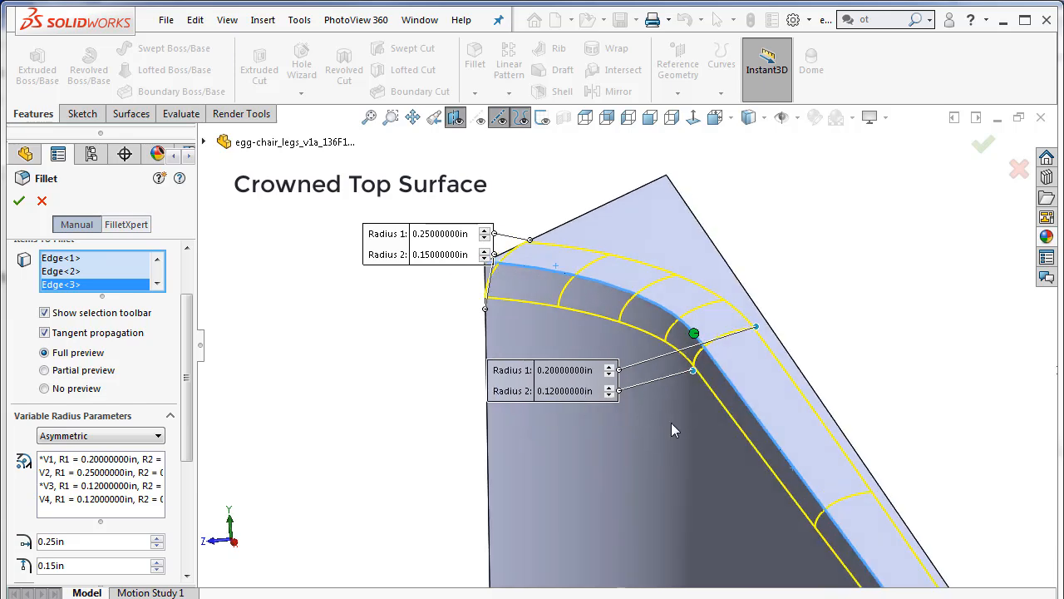
scroll(681, 394, down, 5)
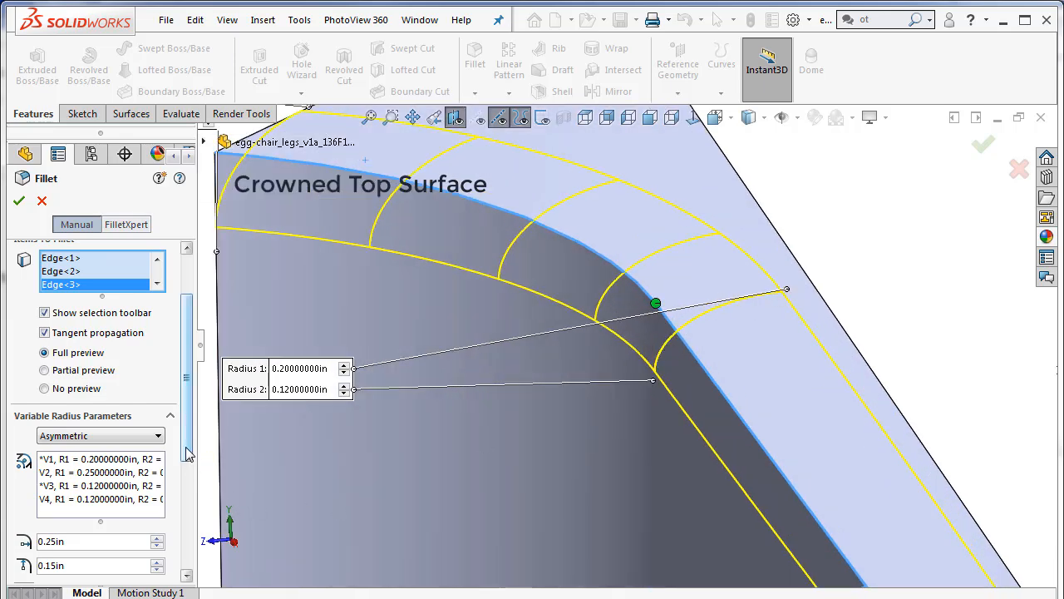
drag(189, 455, 191, 563)
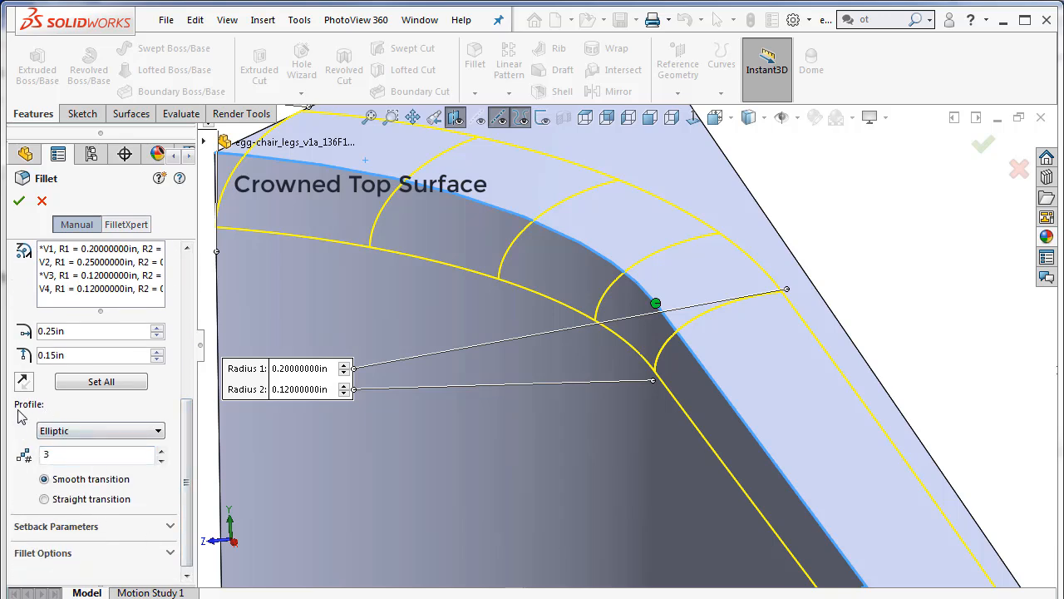
click(94, 438)
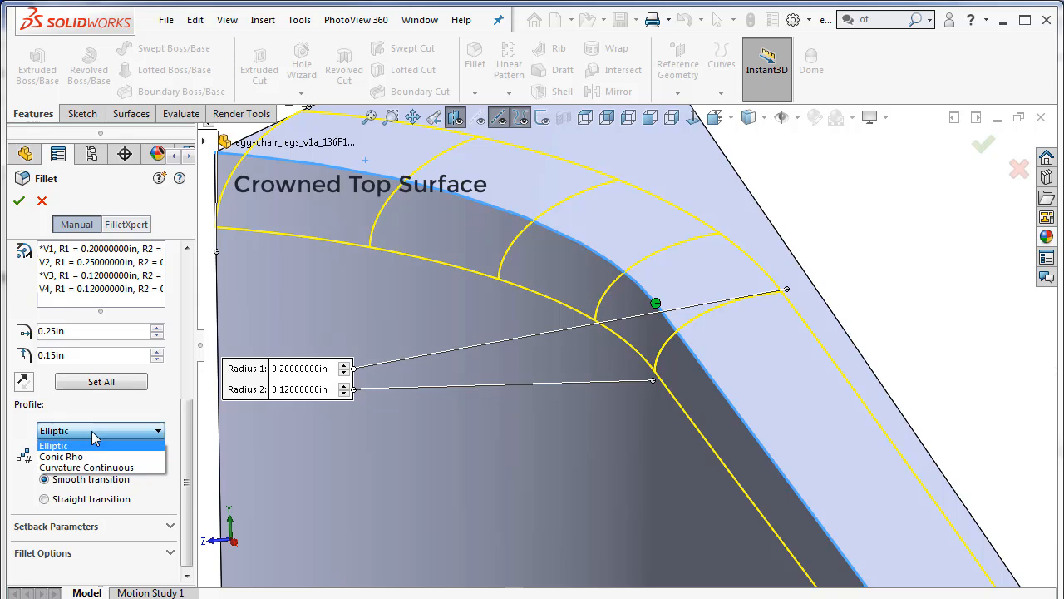
click(87, 468)
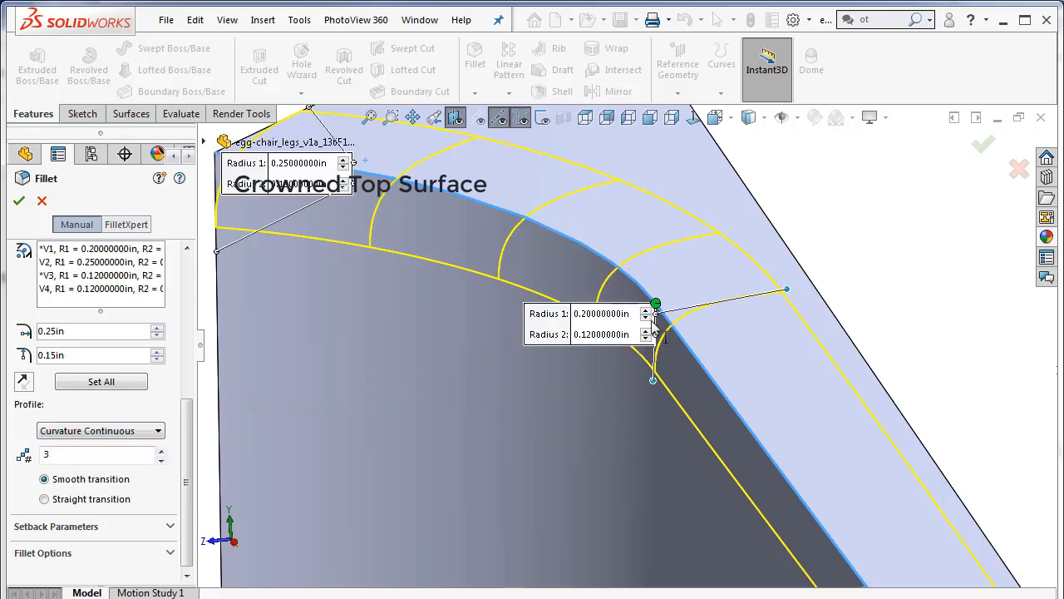
scroll(663, 332, down, 1)
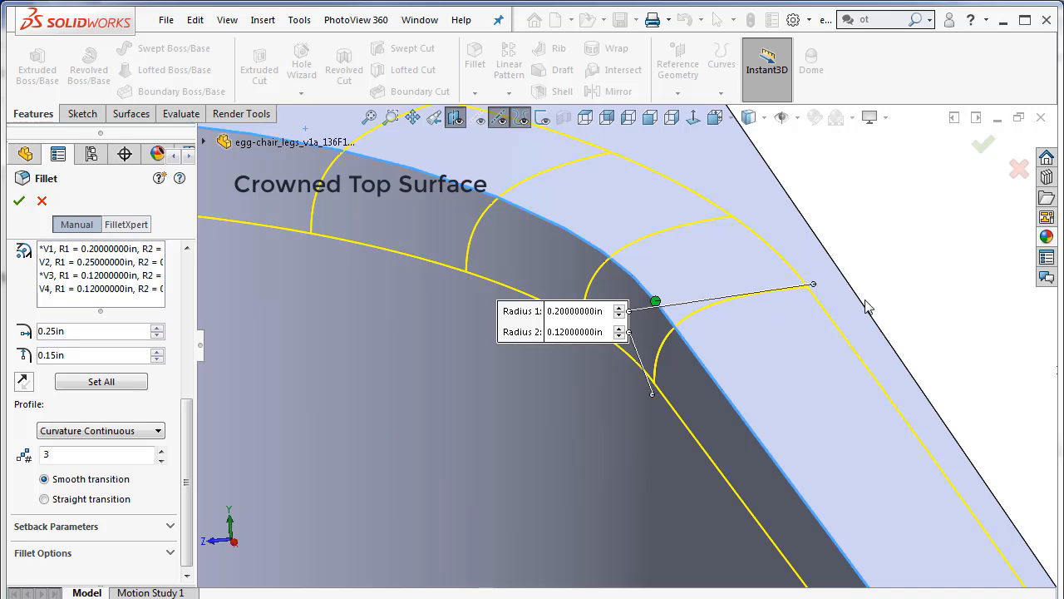
scroll(649, 463, up, 2)
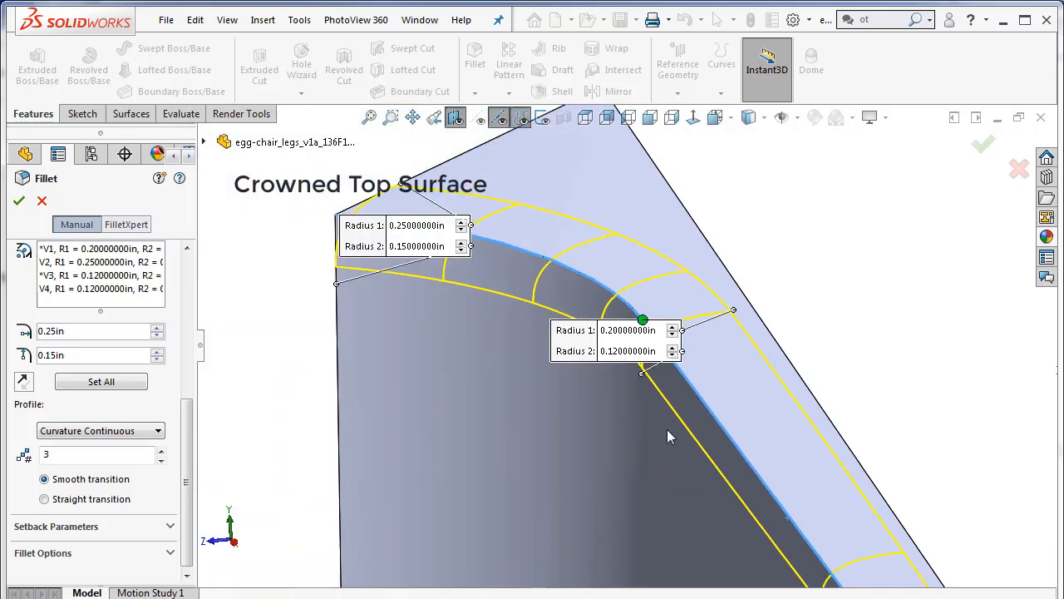
scroll(687, 351, down, 3)
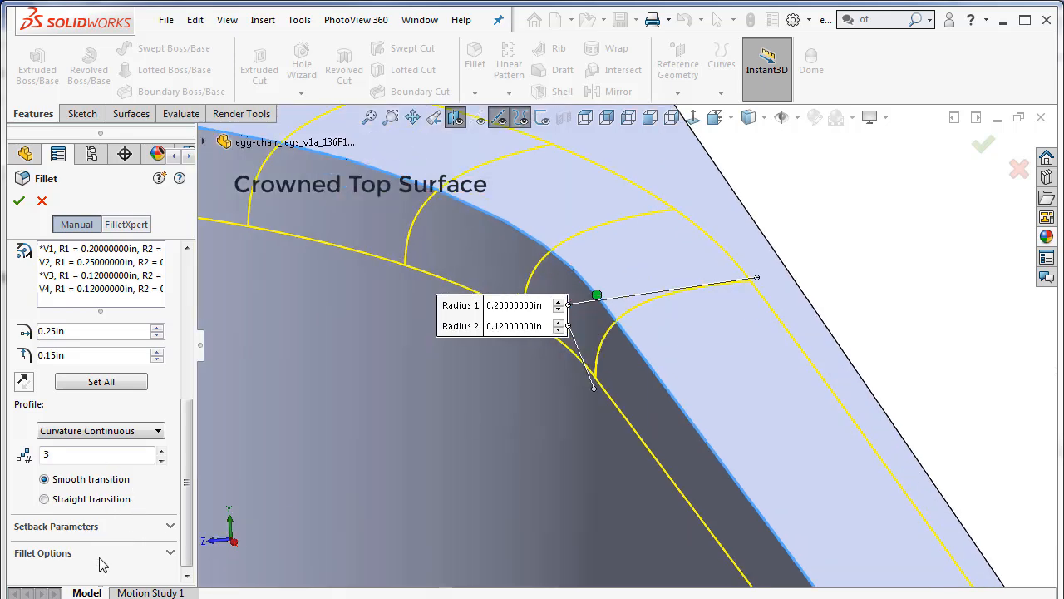
click(91, 430)
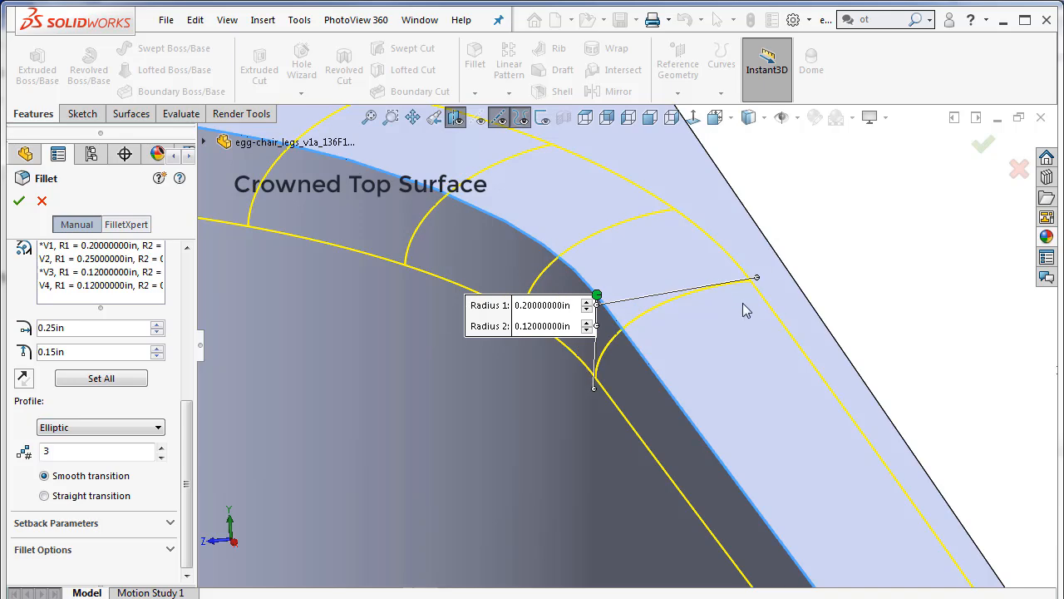
Compare the Curvature Continuous profile with Elliptic on the fillet preview at the leg tip, leaving the profile on Elliptic.
scroll(987, 428, up, 10)
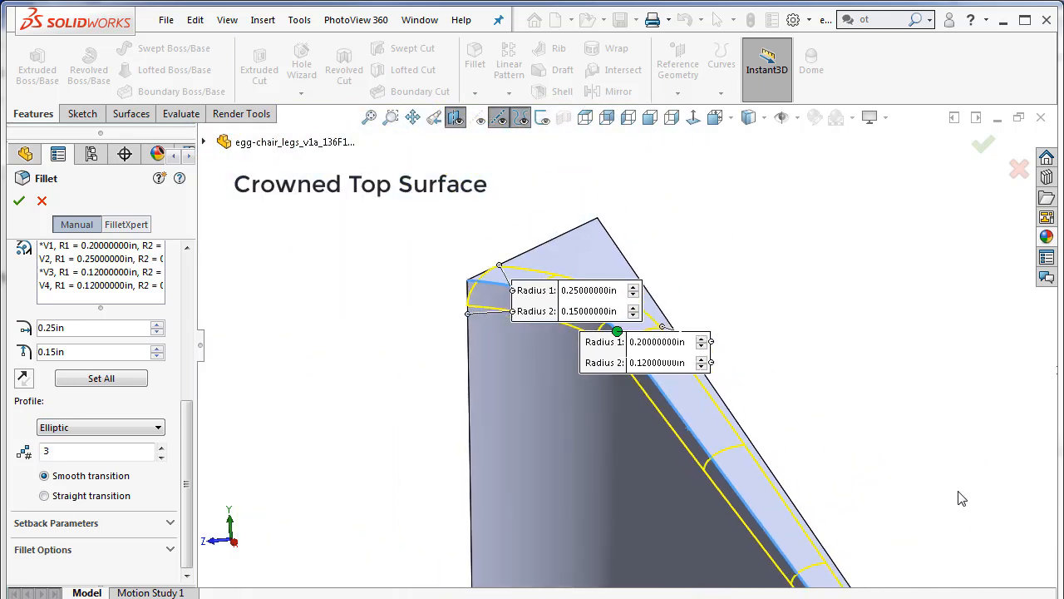
scroll(677, 432, down, 10)
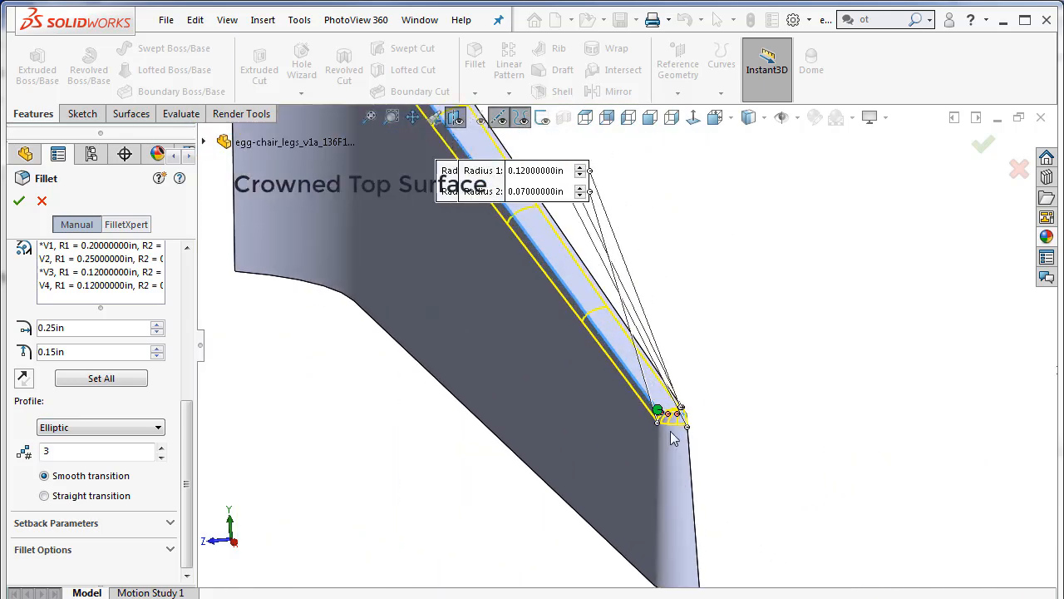
scroll(670, 402, down, 8)
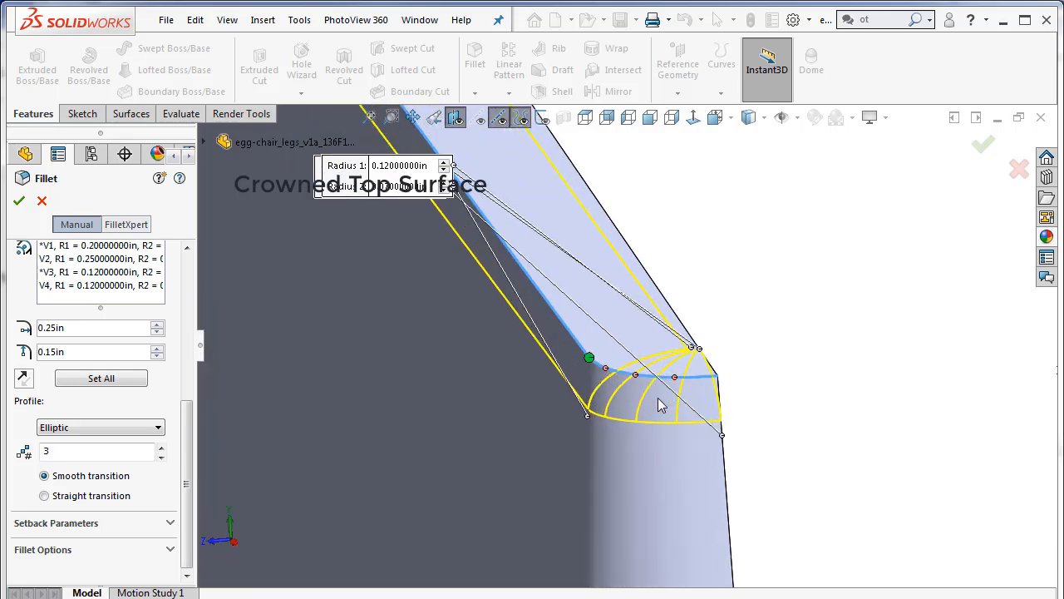
scroll(656, 408, down, 1)
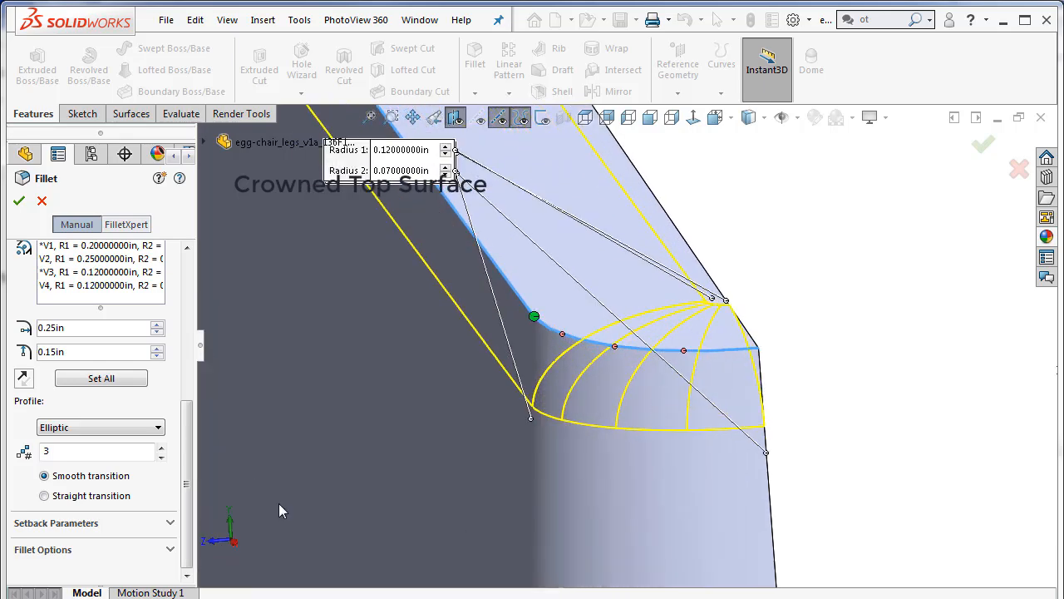
click(123, 427)
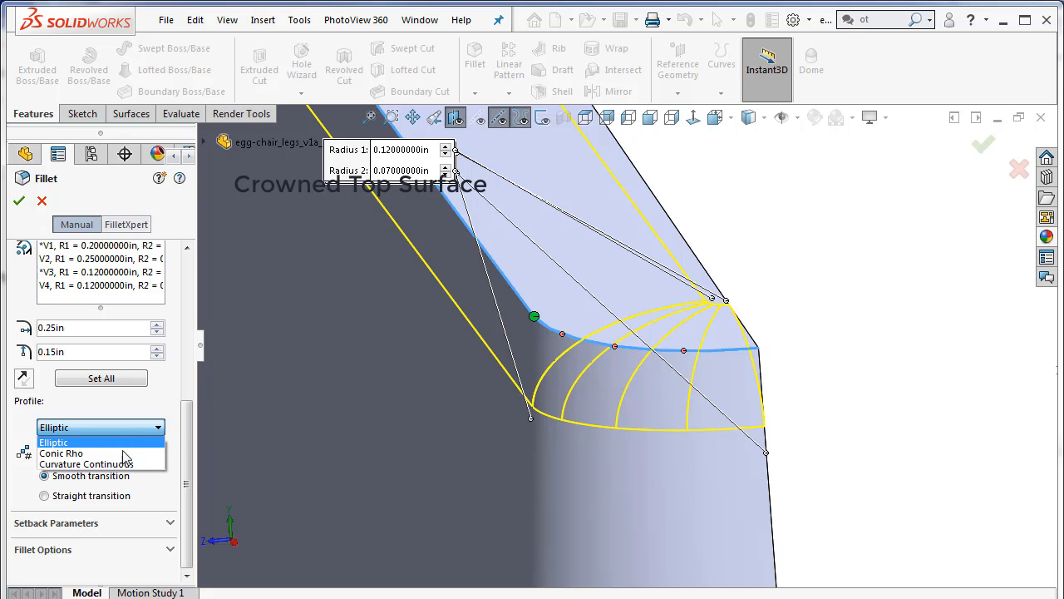
click(125, 465)
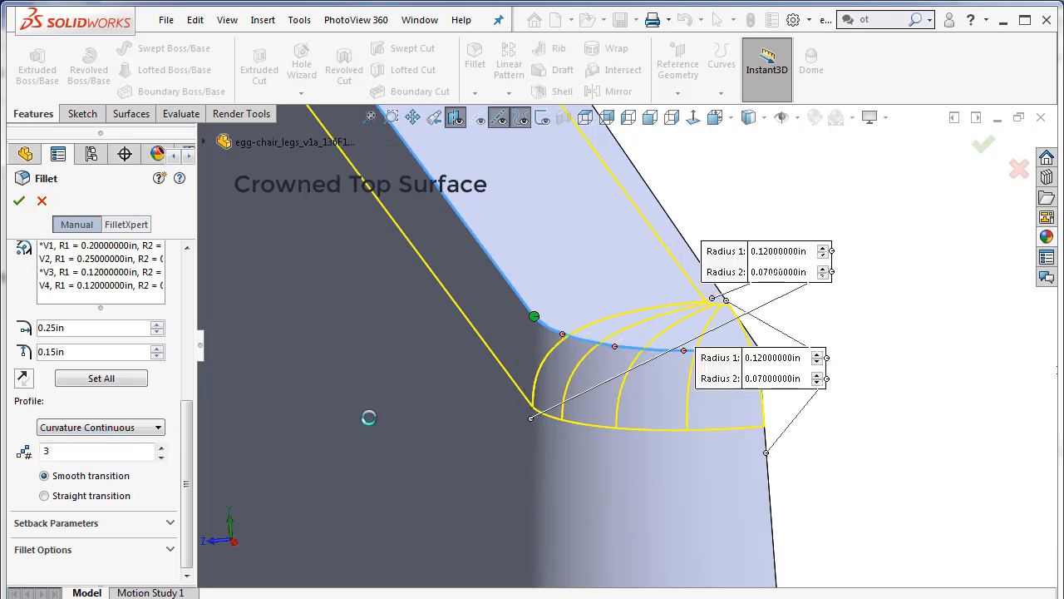
click(158, 429)
click(114, 443)
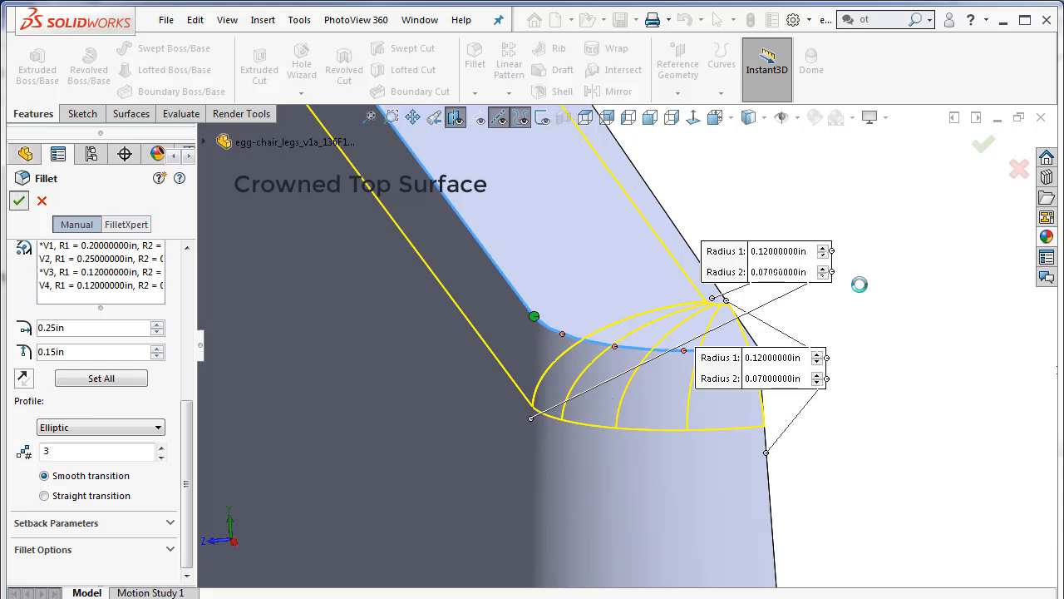
Accept the variable asymmetric fillet and examine the edge between its long run and the rounded leg tip.
key(Return)
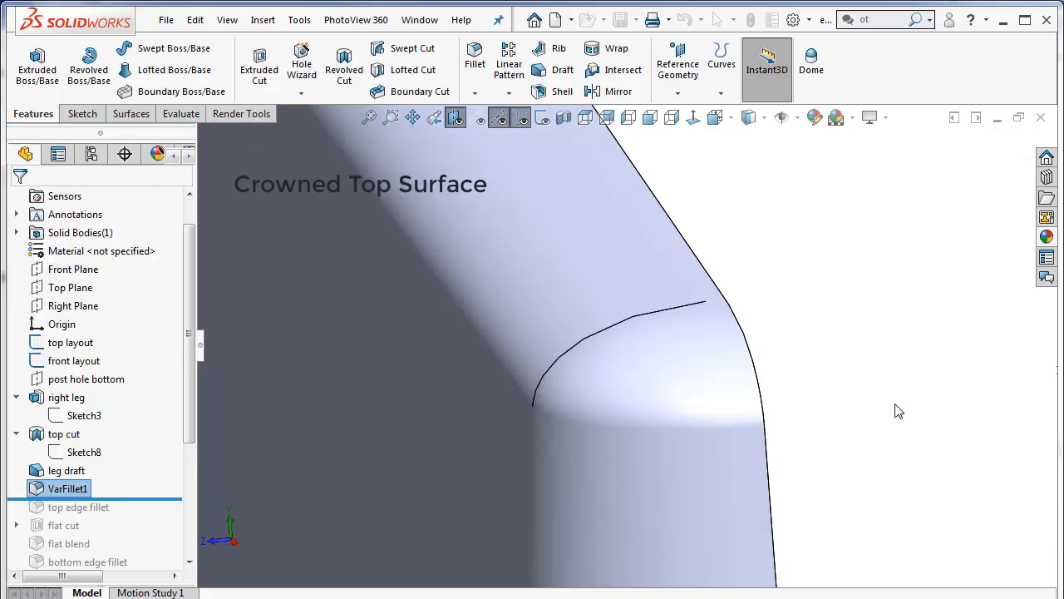
middle_drag(766, 390, 807, 423)
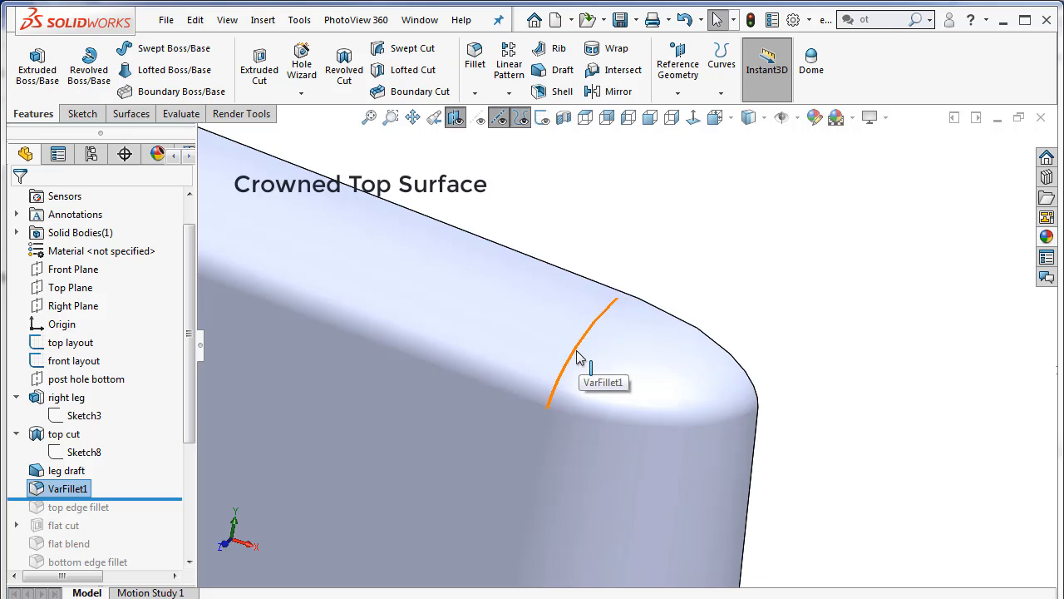
scroll(601, 321, down, 1)
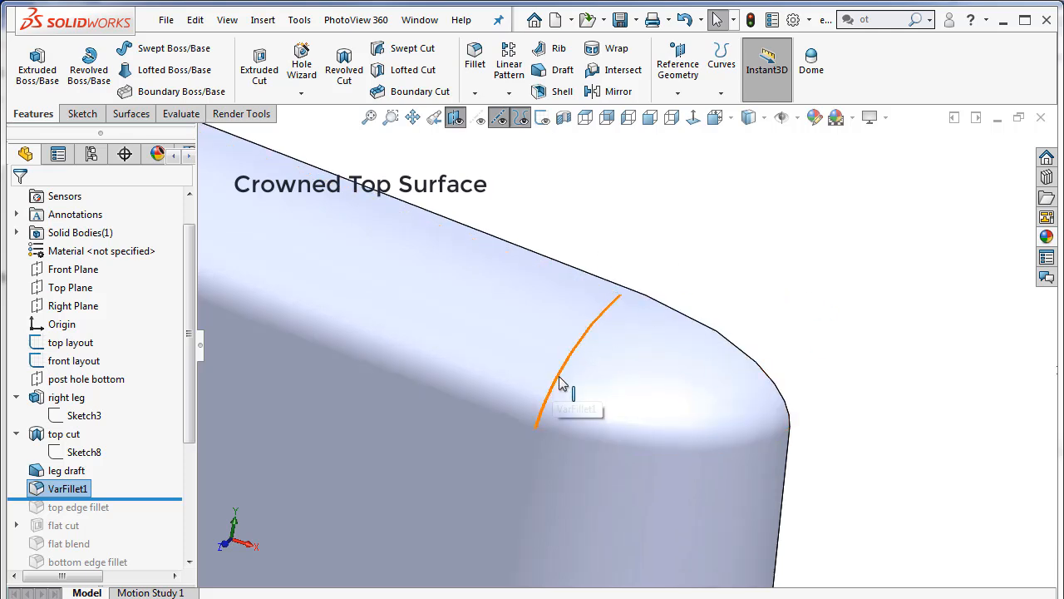
click(608, 375)
click(723, 260)
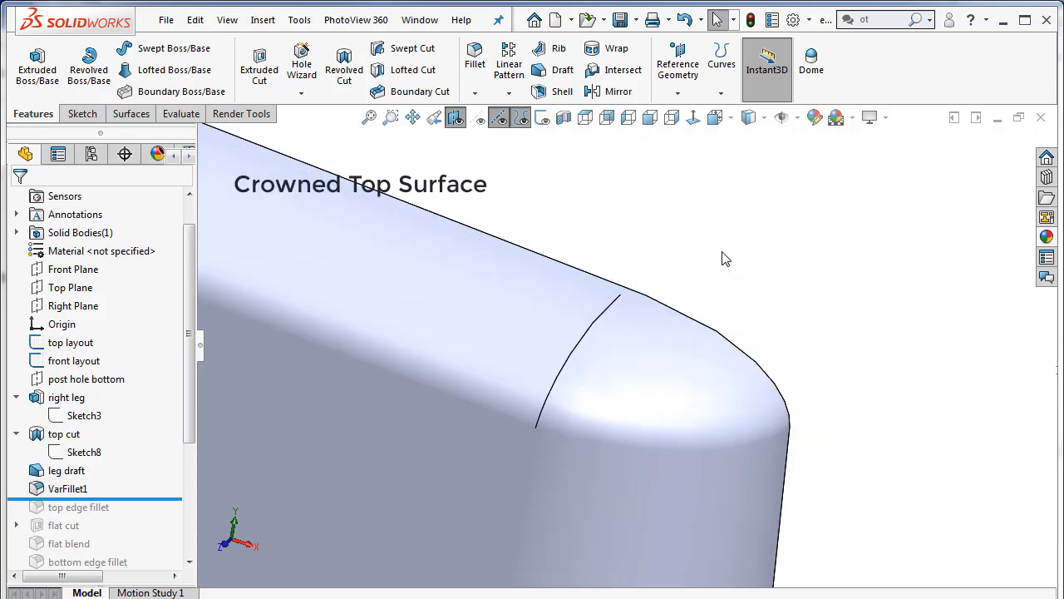
Edit the variable asymmetric fillet VarFillet1, change its profile to Curvature Continuous, and accept the feature.
middle_drag(615, 430, 549, 420)
right_click(72, 492)
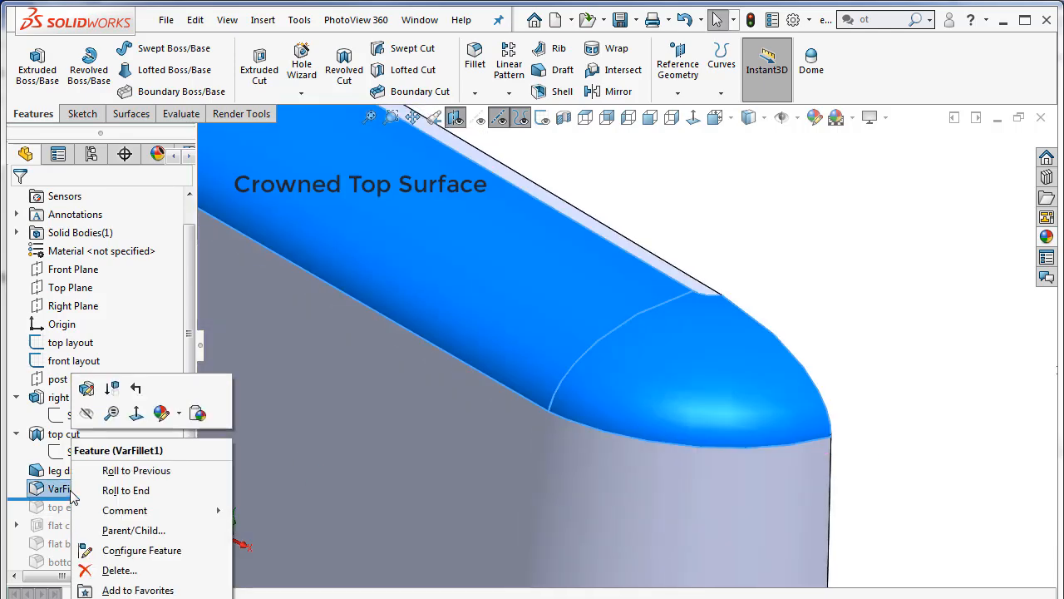
click(85, 387)
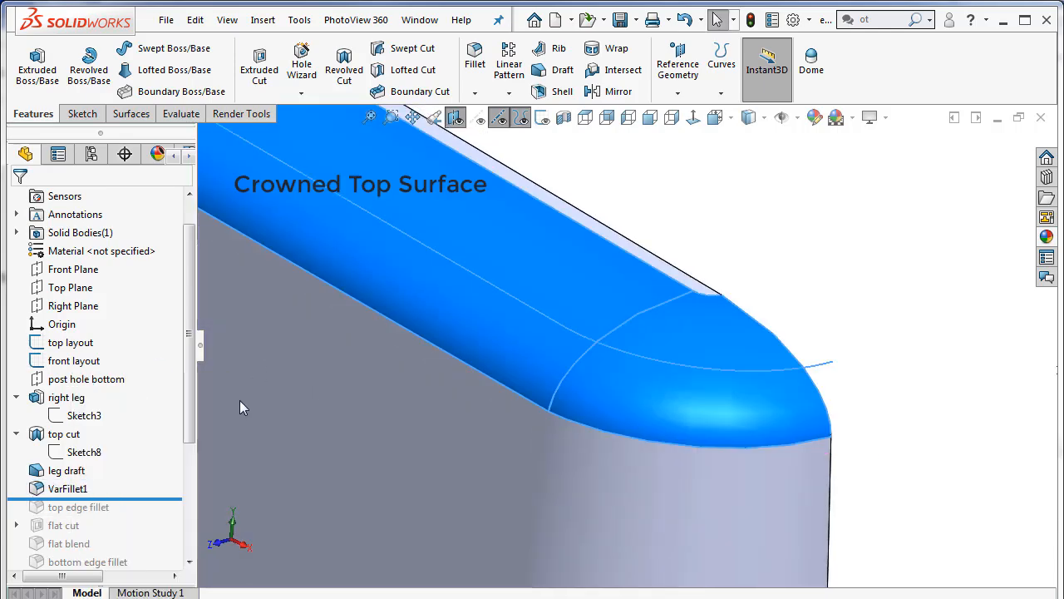
click(158, 454)
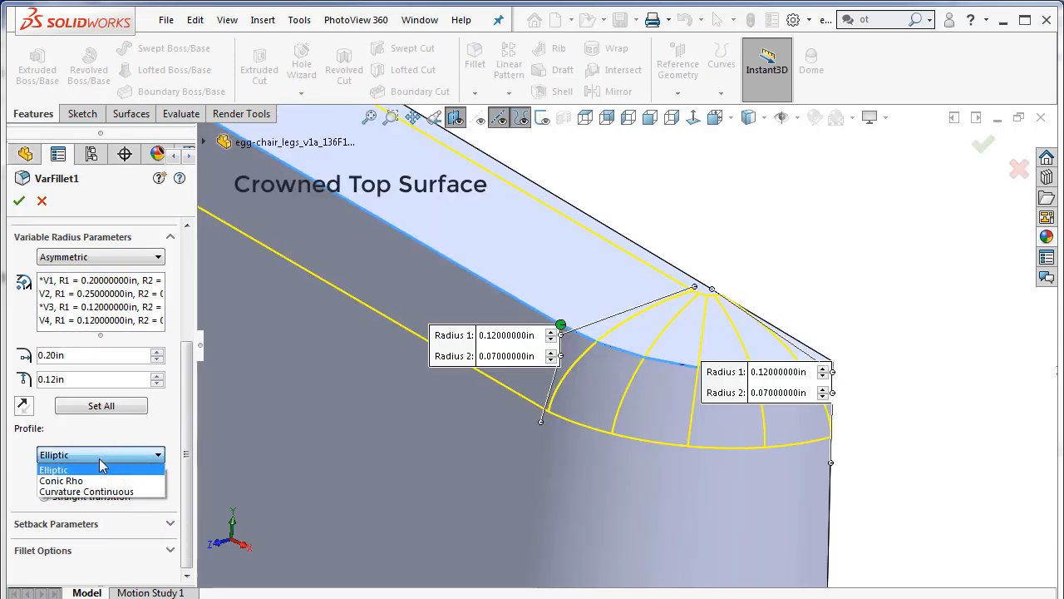
click(100, 492)
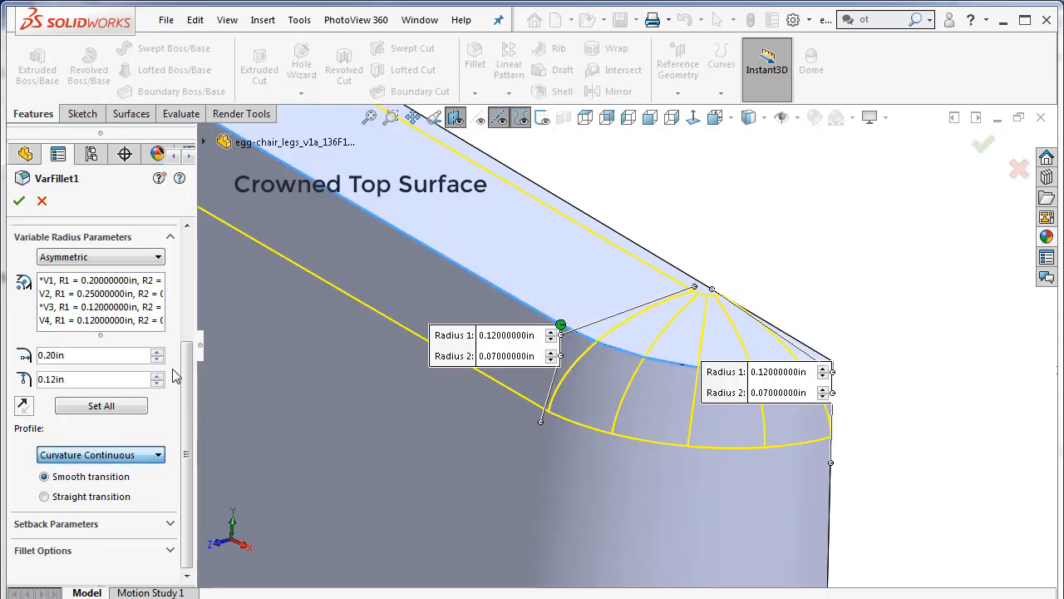
click(19, 200)
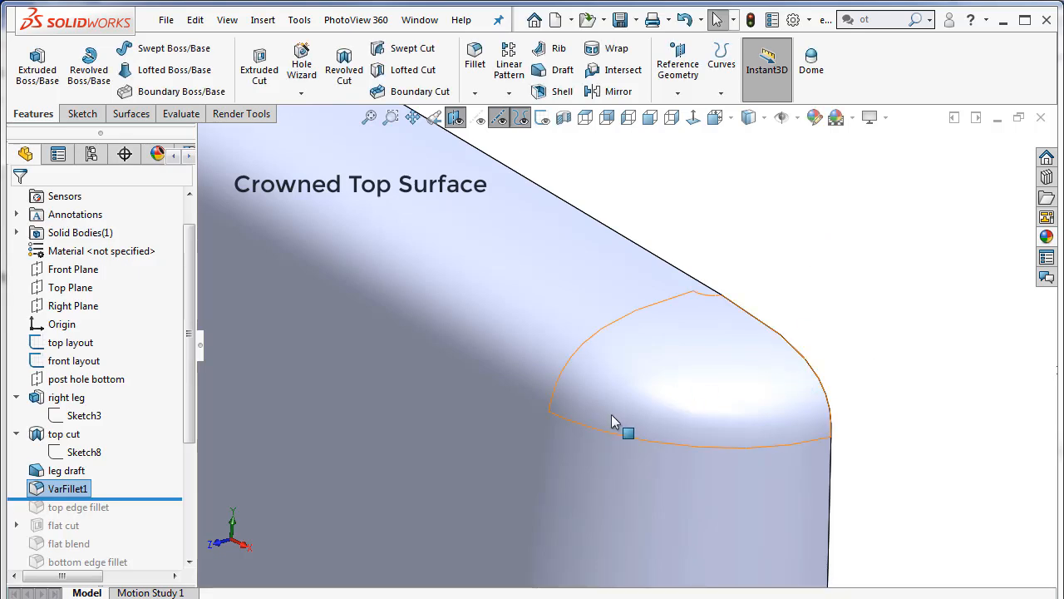
Examine how the Curvature Continuous fillet blends into the side face along the leg's long run and at its tip.
scroll(610, 415, up, 5)
scroll(610, 414, up, 4)
middle_drag(610, 420, 325, 163)
middle_drag(562, 391, 641, 397)
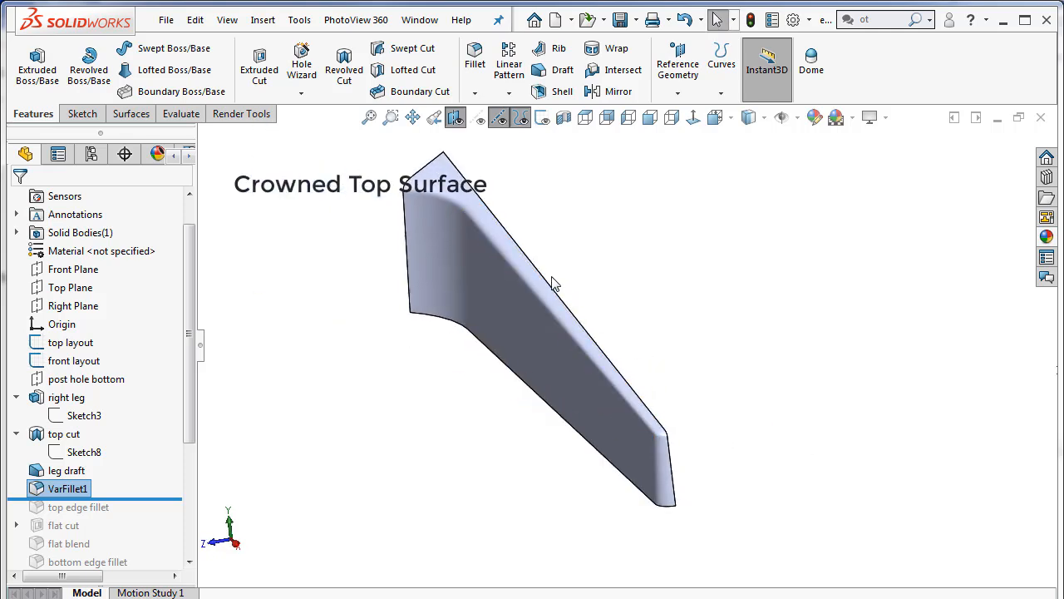
scroll(518, 244, down, 3)
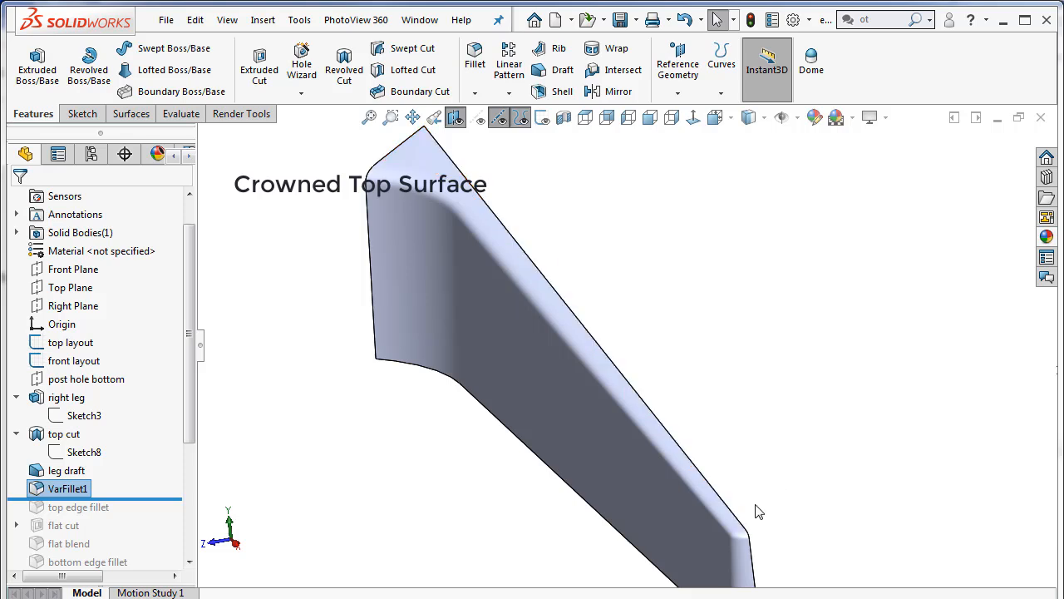
scroll(713, 522, down, 3)
scroll(703, 504, down, 4)
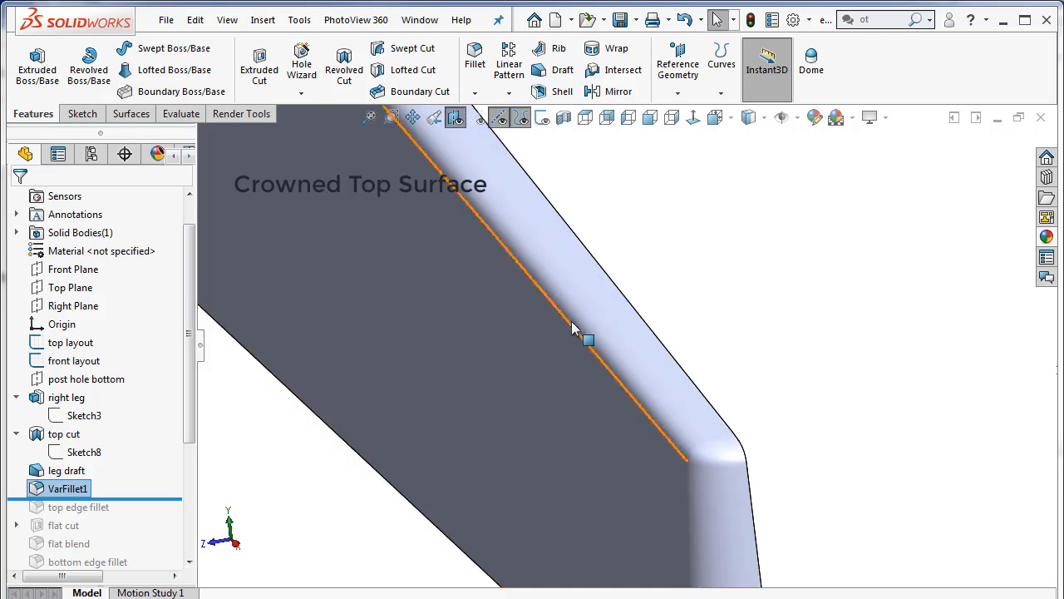
scroll(647, 357, down, 1)
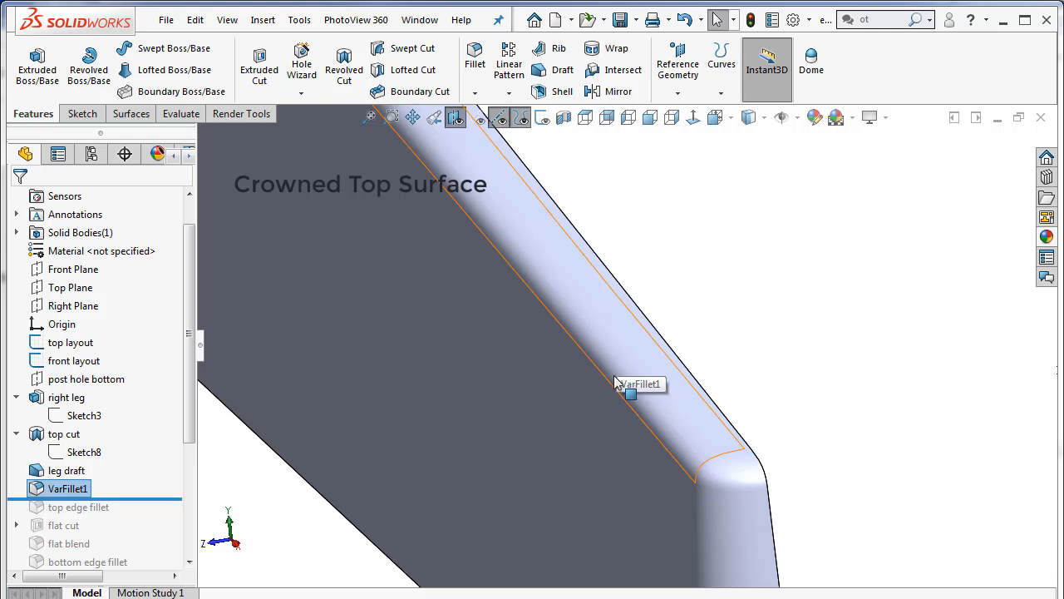
scroll(829, 464, down, 1)
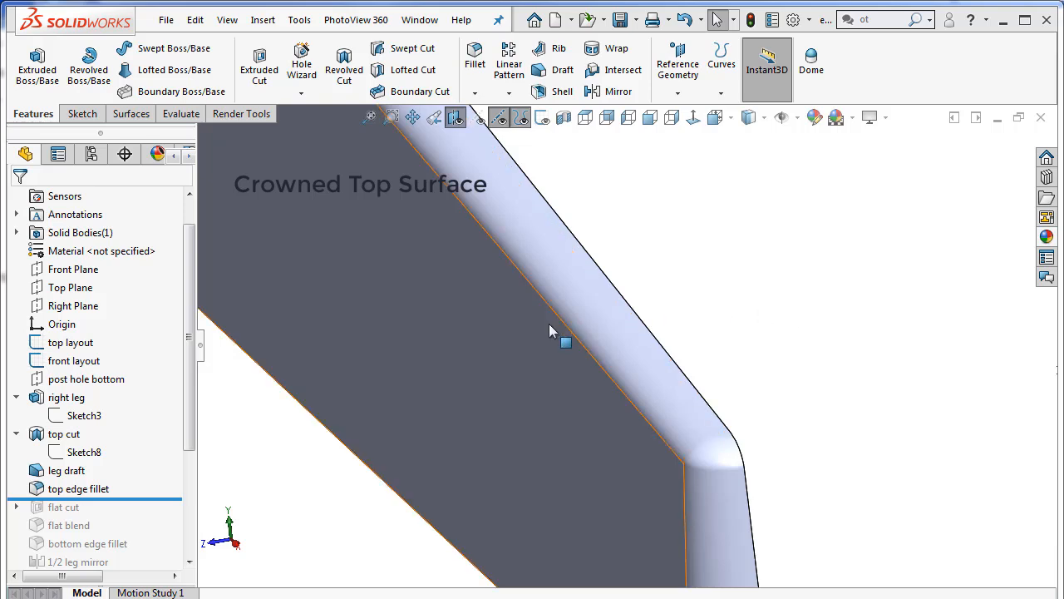
Roll the model forward to include the flat cut and check it in front view against the temporarily shown sketches.
scroll(480, 294, up, 8)
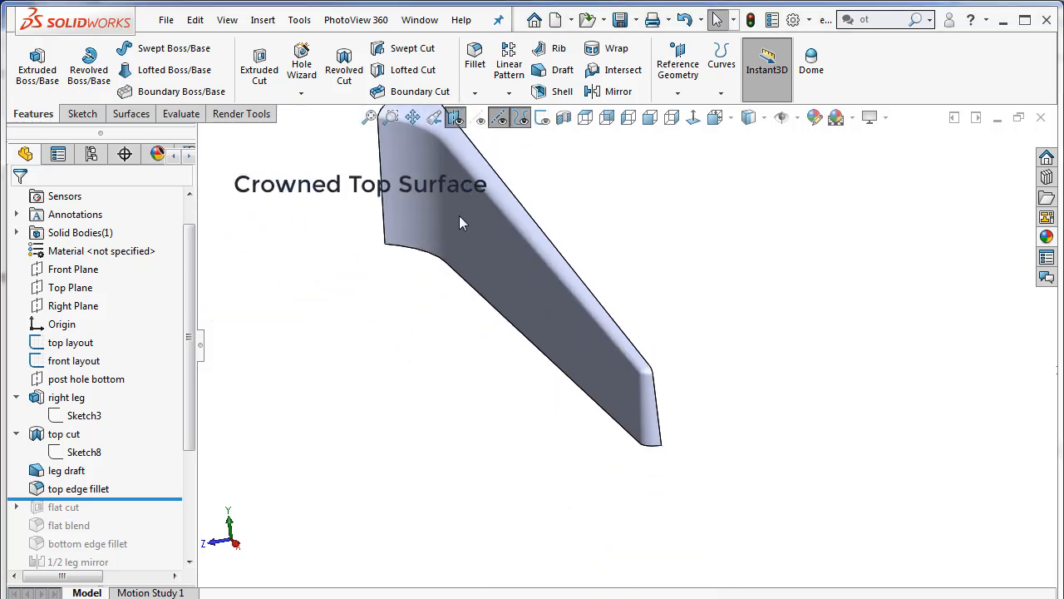
scroll(462, 128, down, 3)
scroll(482, 174, down, 3)
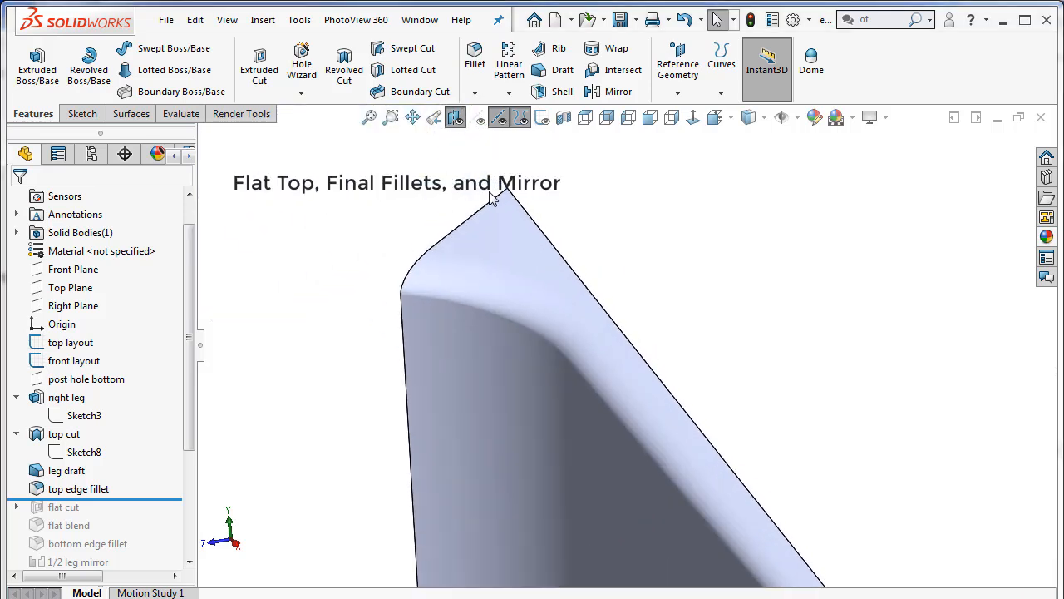
scroll(509, 236, down, 1)
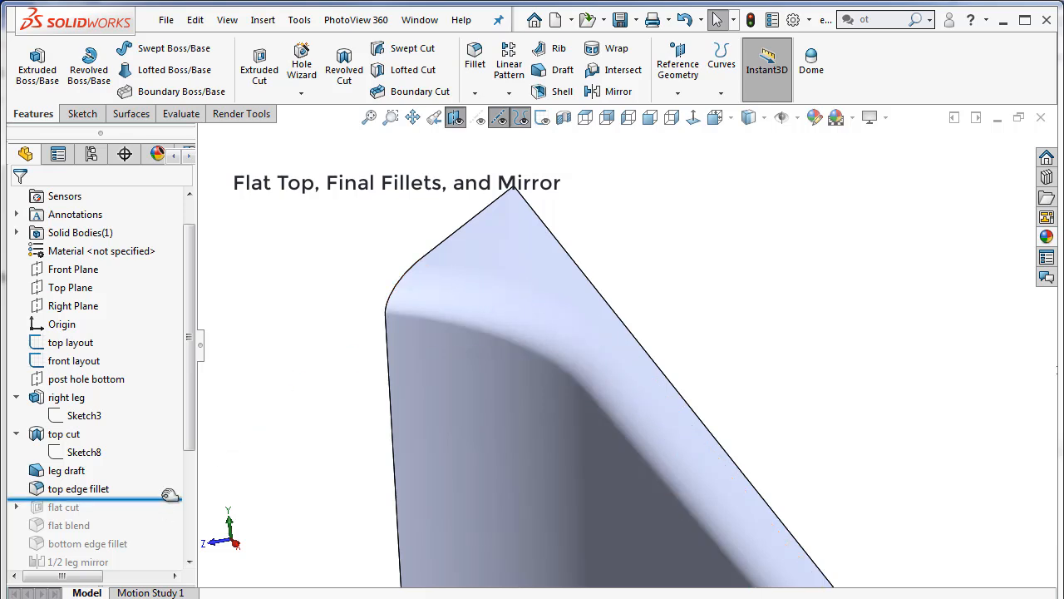
drag(169, 495, 166, 513)
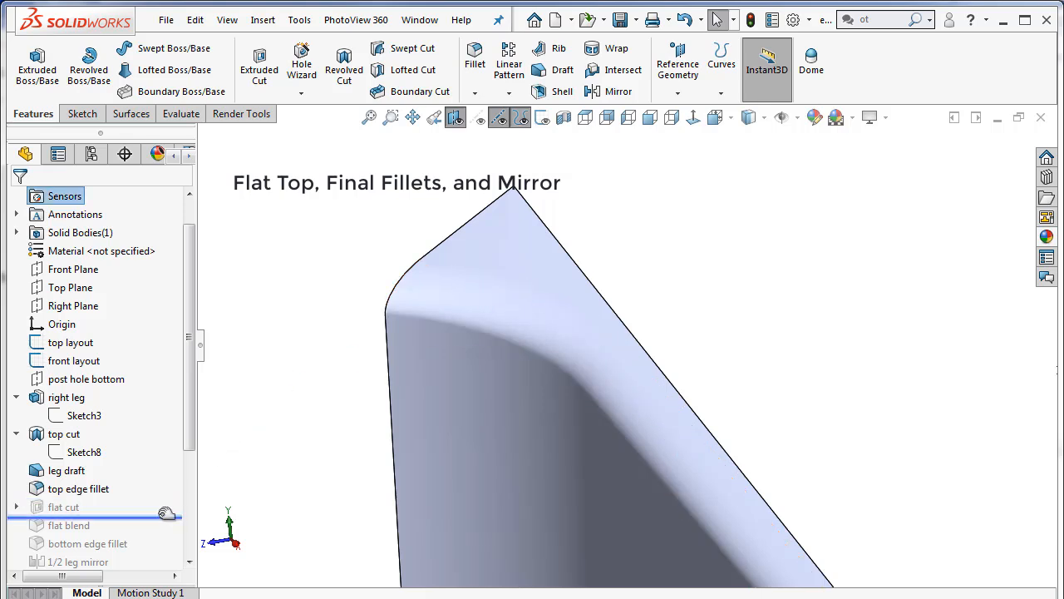
click(732, 118)
click(733, 187)
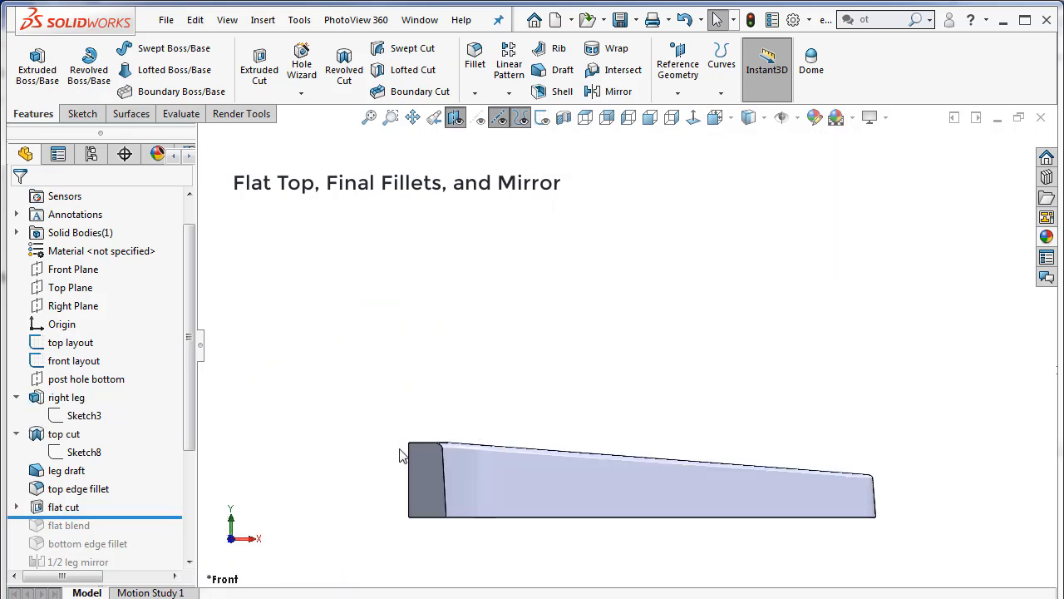
scroll(418, 428, down, 3)
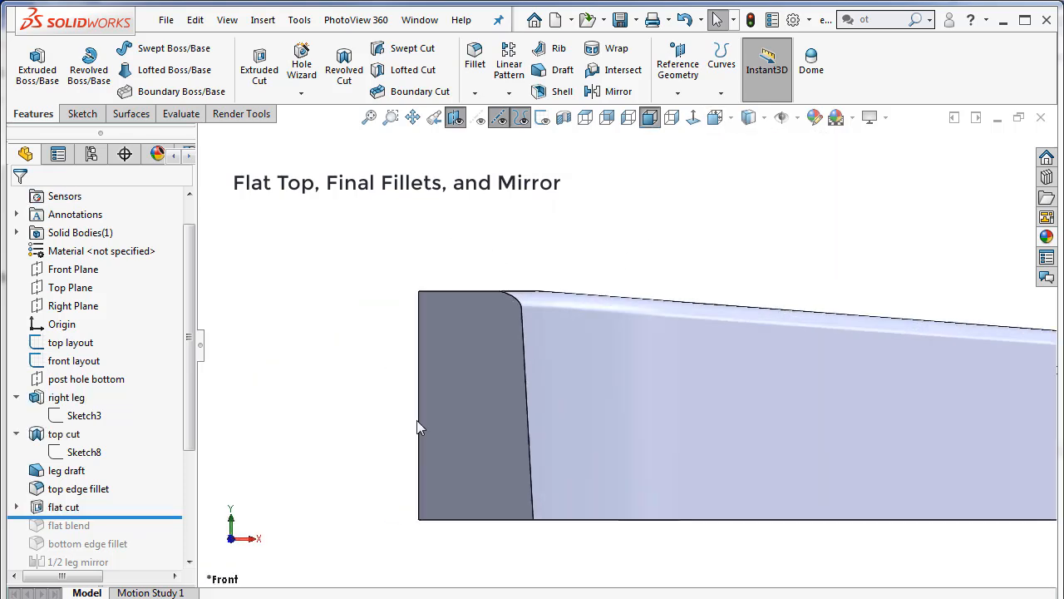
click(542, 118)
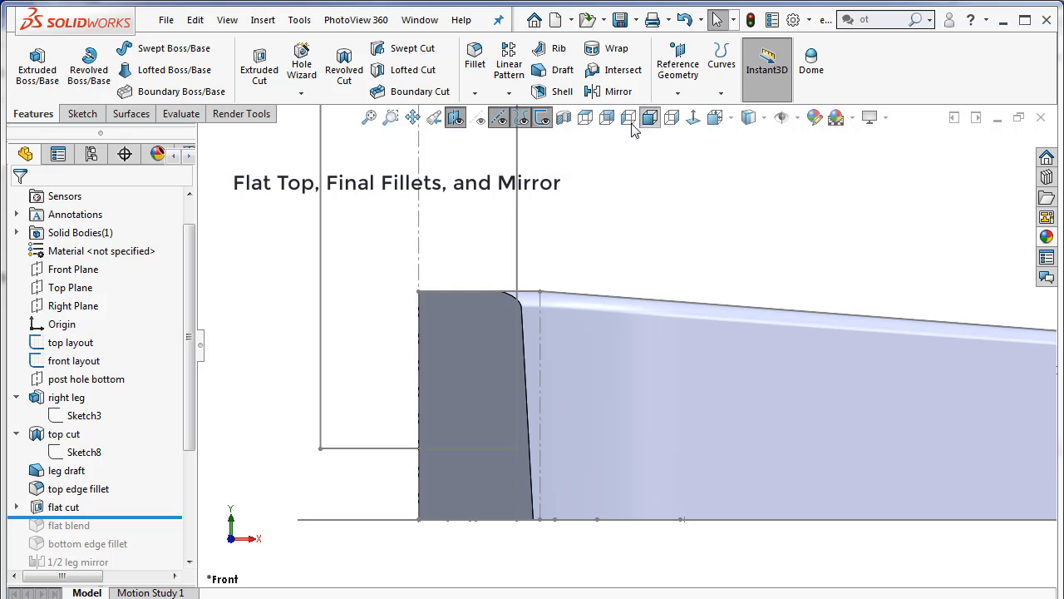
click(543, 119)
Roll the model forward to include the flat blend at the wide end and set tangent edges to visible.
mouse_move(603, 263)
middle_down()
mouse_move(597, 383)
mouse_move(609, 411)
middle_up()
scroll(548, 297, down, 1)
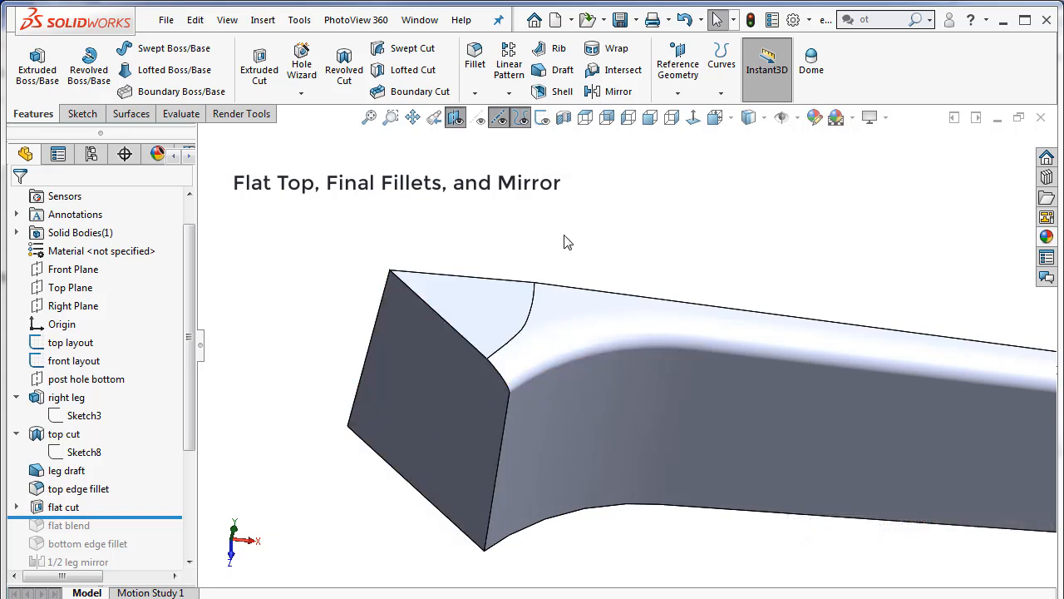
scroll(559, 269, down, 1)
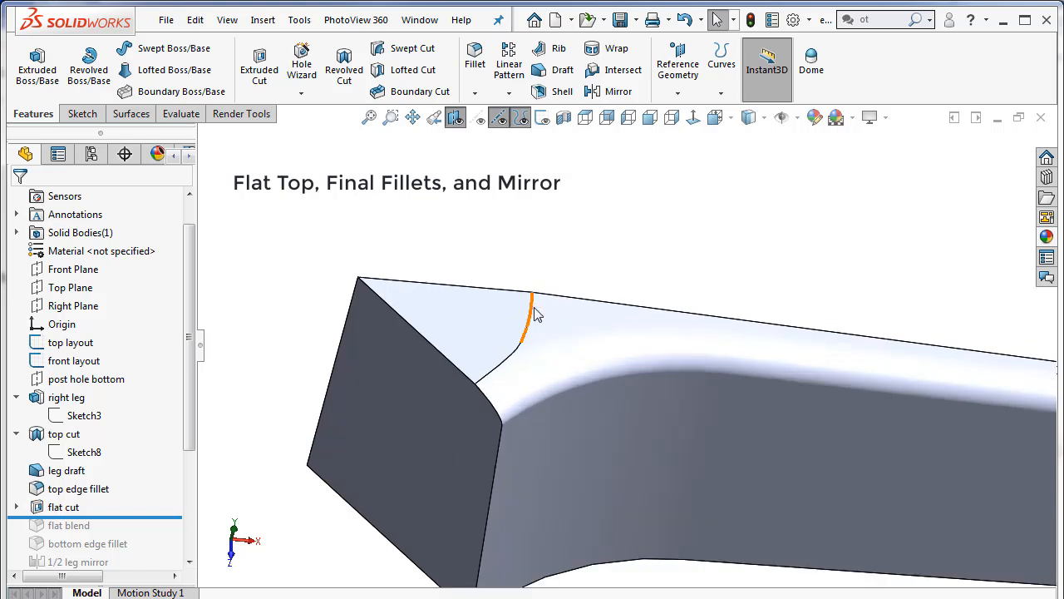
drag(147, 517, 147, 535)
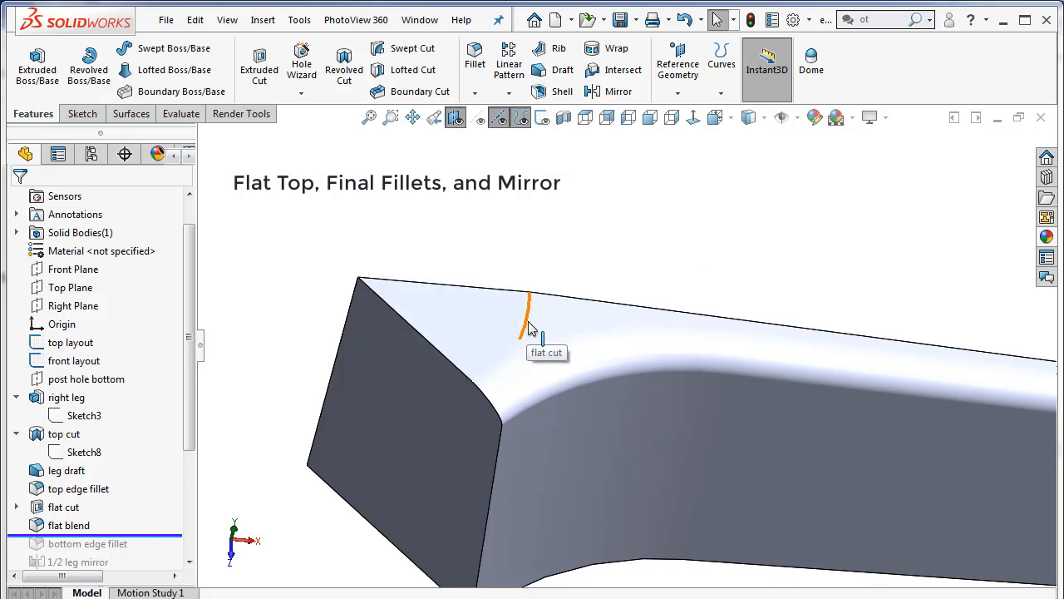
click(224, 20)
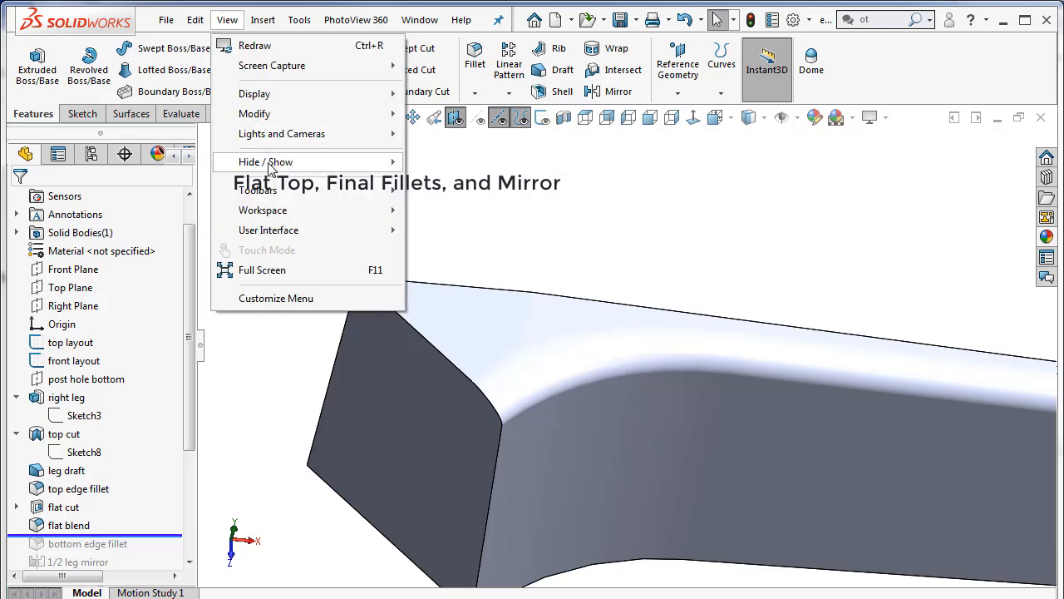
mouse_move(264, 94)
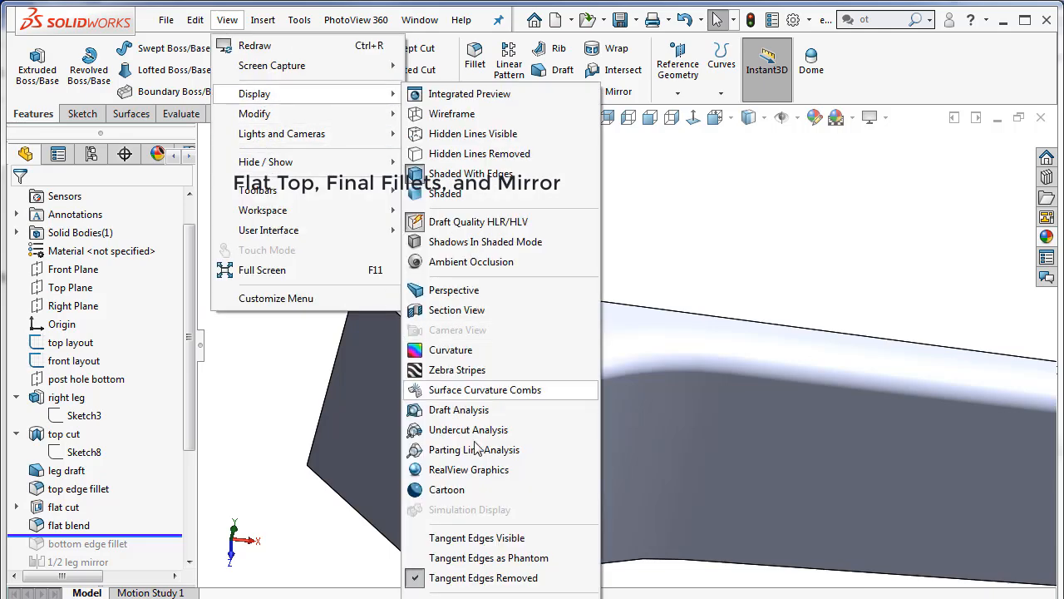
click(470, 538)
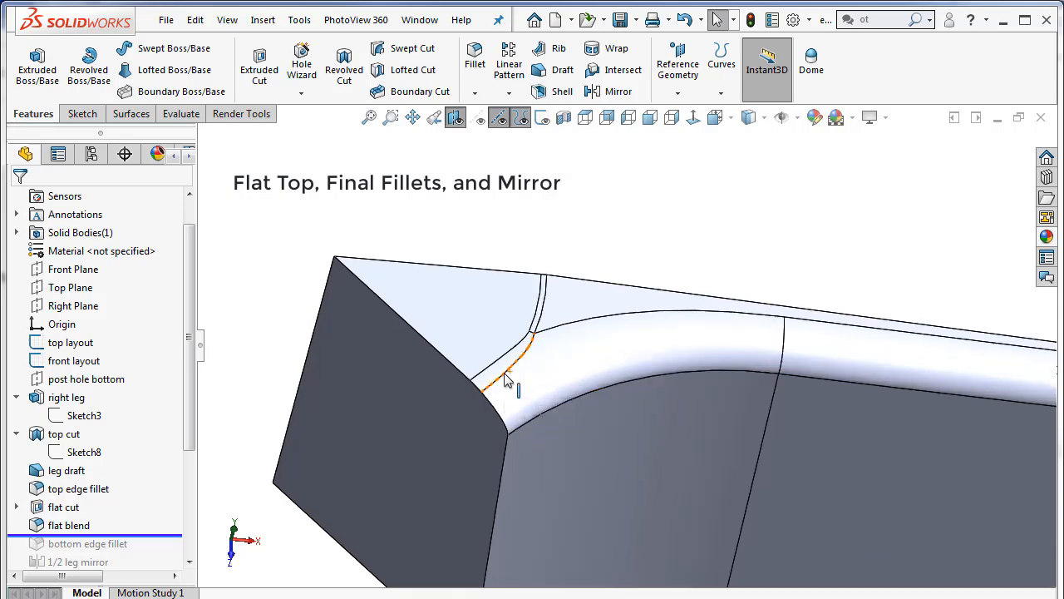
Review the face sets and radius of the flat blend face fillet, leaving its settings as they are.
scroll(505, 374, down, 2)
click(128, 440)
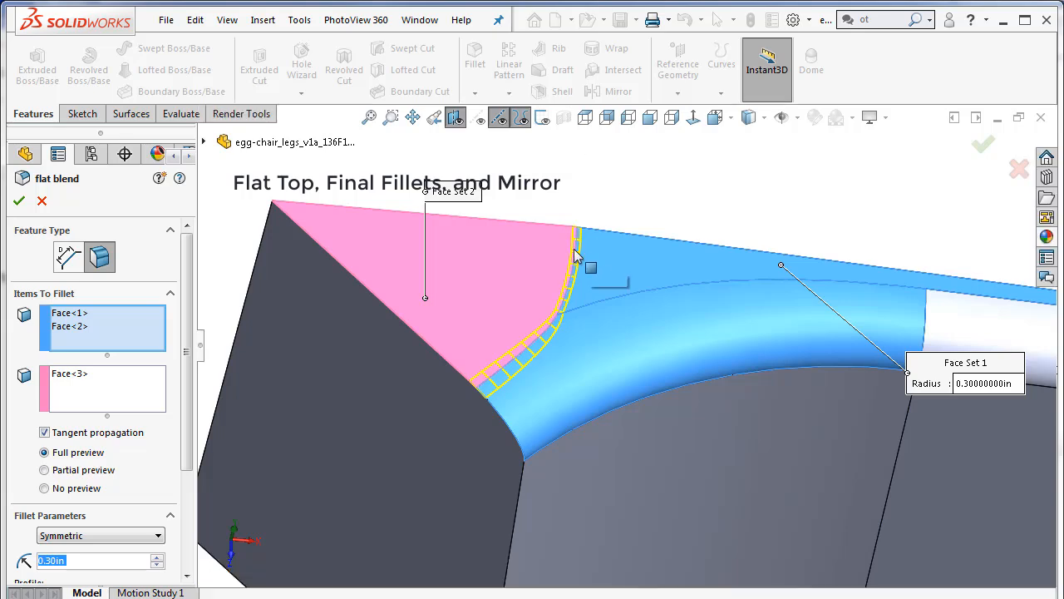
click(20, 201)
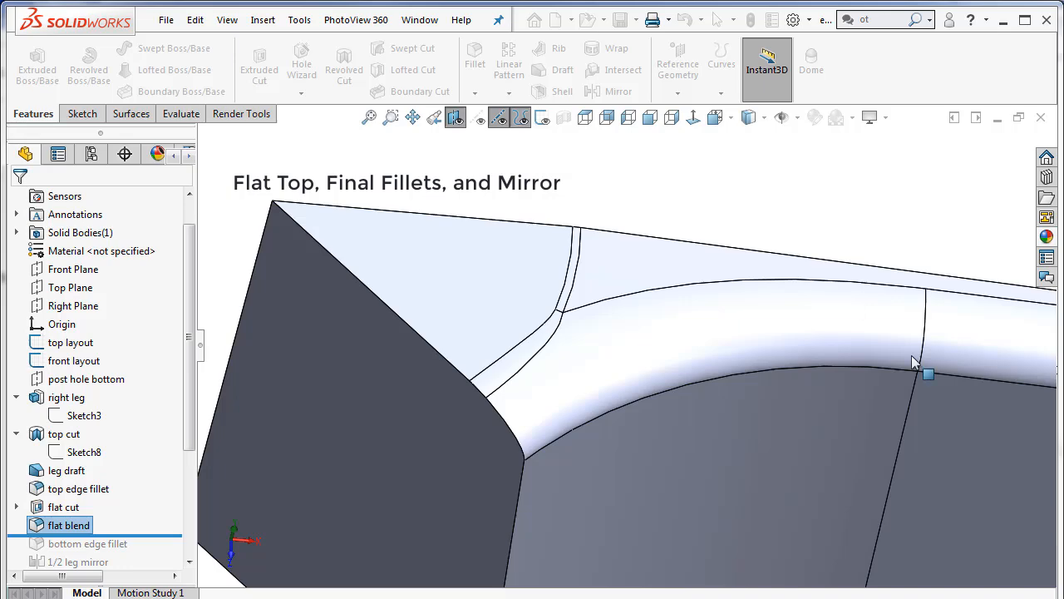
Roll the model forward to include the bottom edge fillet and inspect the half leg from the side.
scroll(965, 442, up, 2)
scroll(949, 330, up, 5)
middle_drag(949, 329, 881, 334)
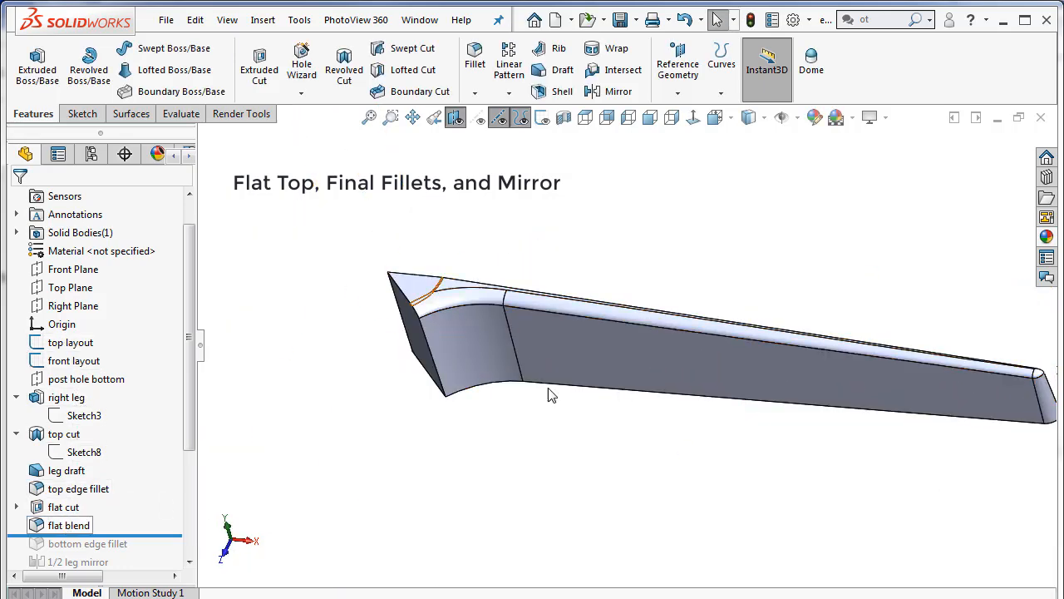
scroll(636, 374, up, 2)
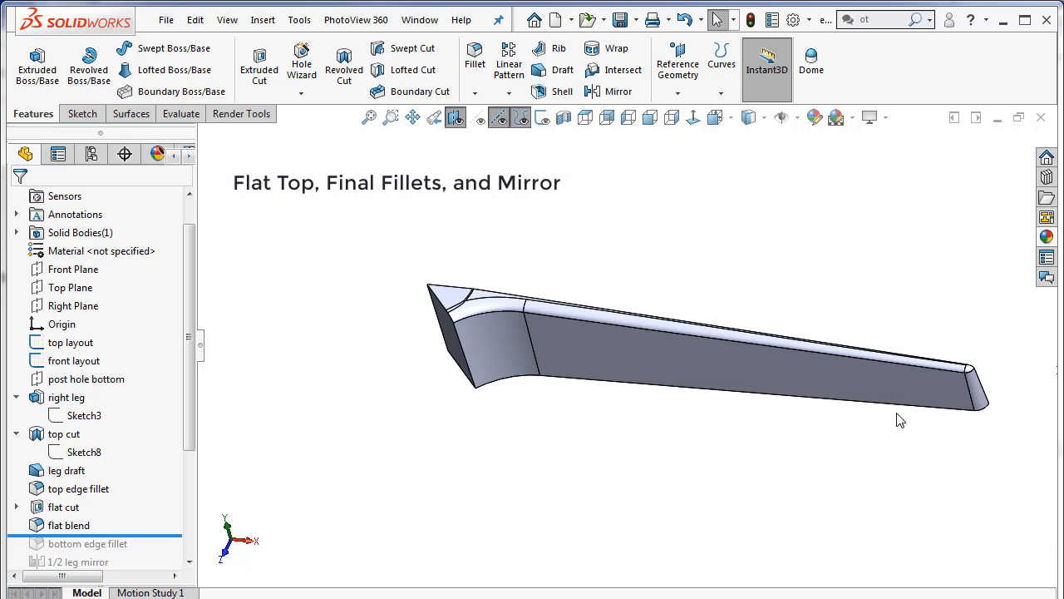
drag(162, 539, 163, 554)
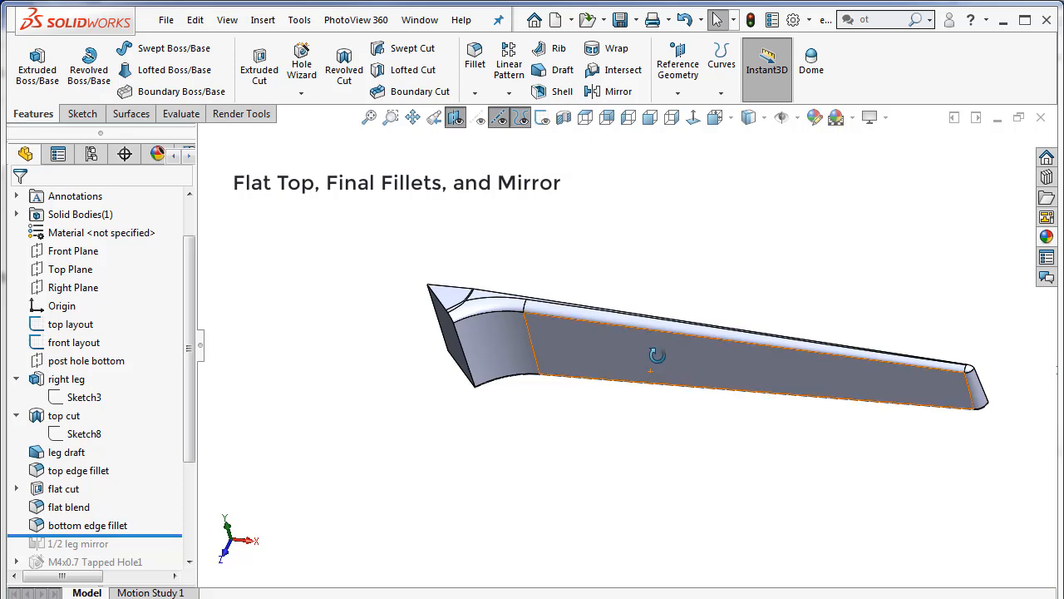
middle_drag(650, 370, 499, 325)
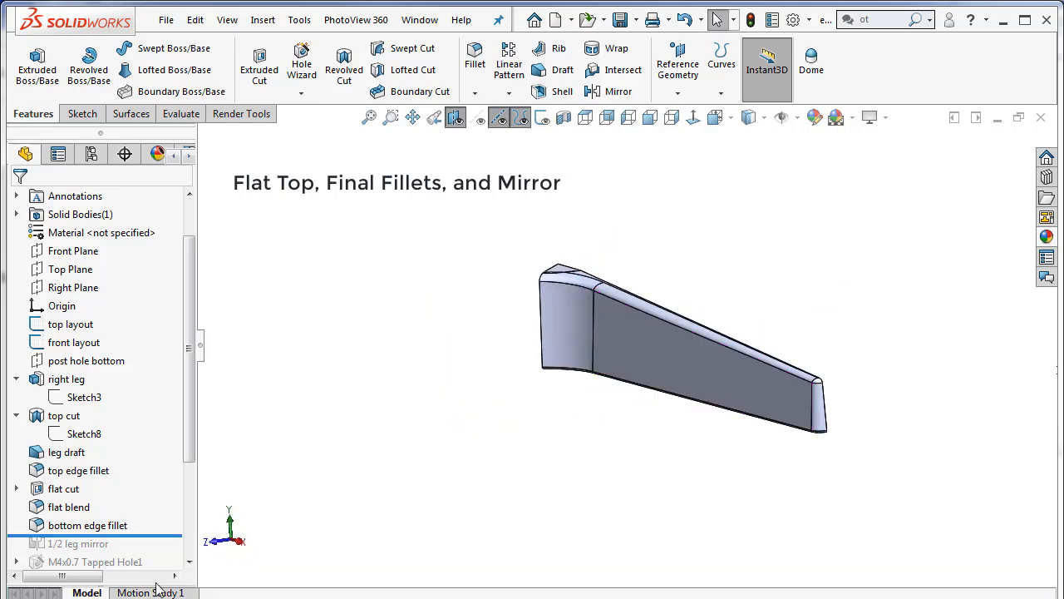
Roll the model forward to include the 1/2 leg mirror and inspect the complete leg from above and underneath.
drag(164, 544, 164, 554)
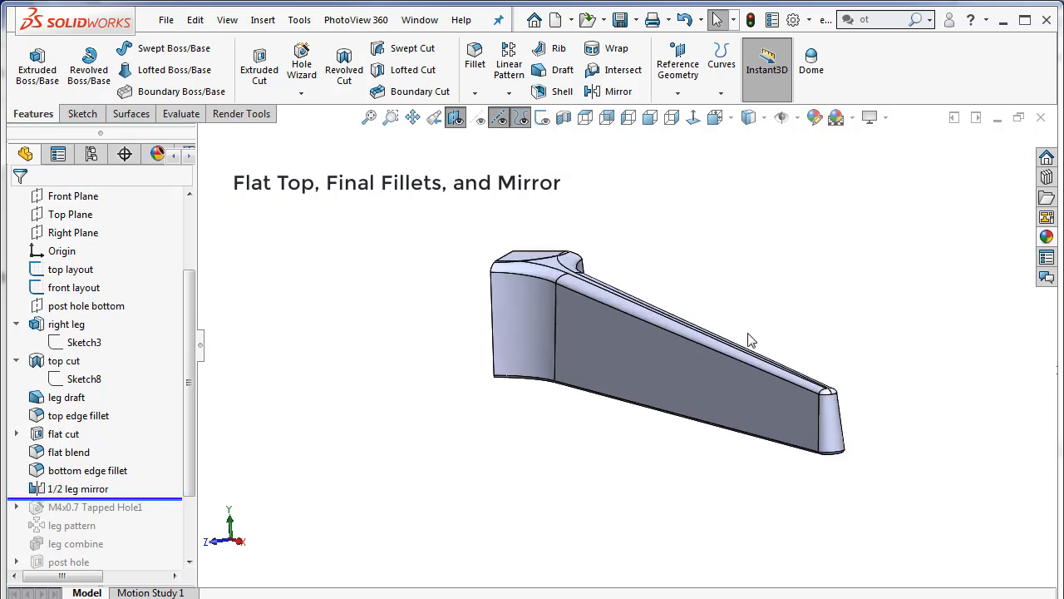
middle_drag(749, 339, 726, 387)
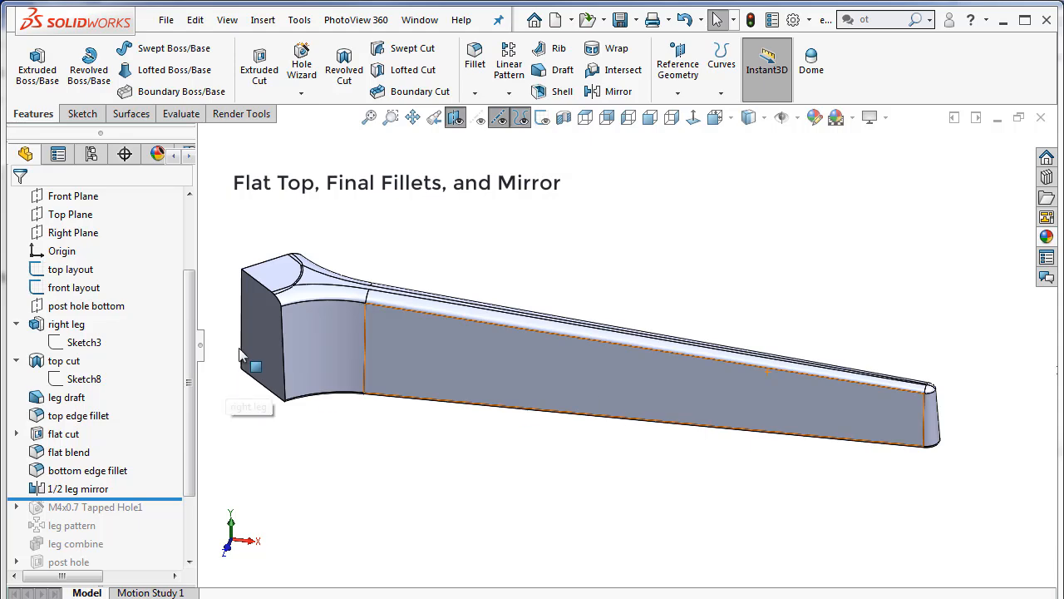
scroll(240, 355, down, 2)
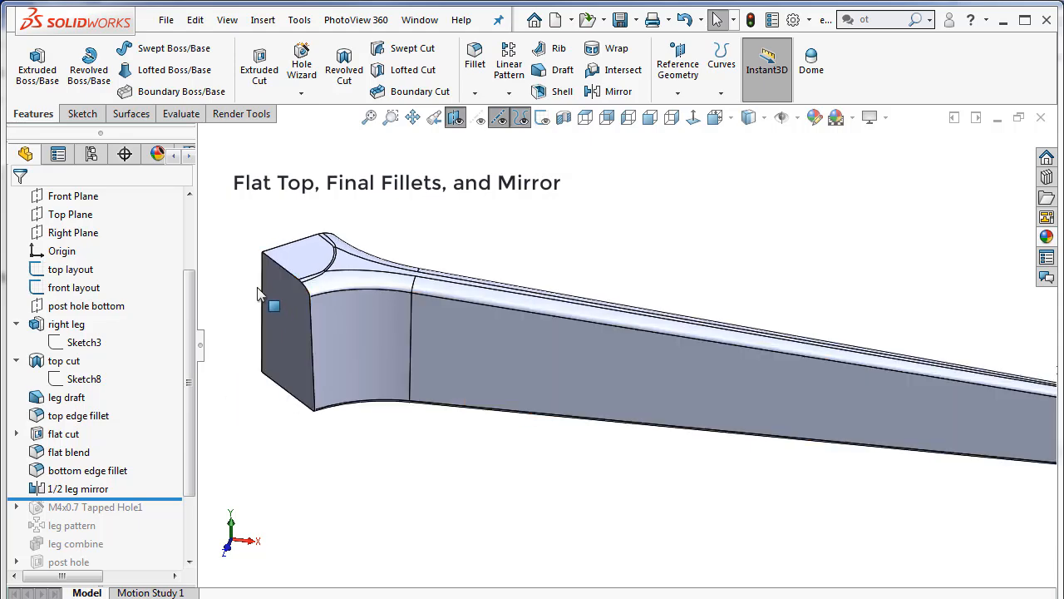
middle_drag(587, 321, 594, 515)
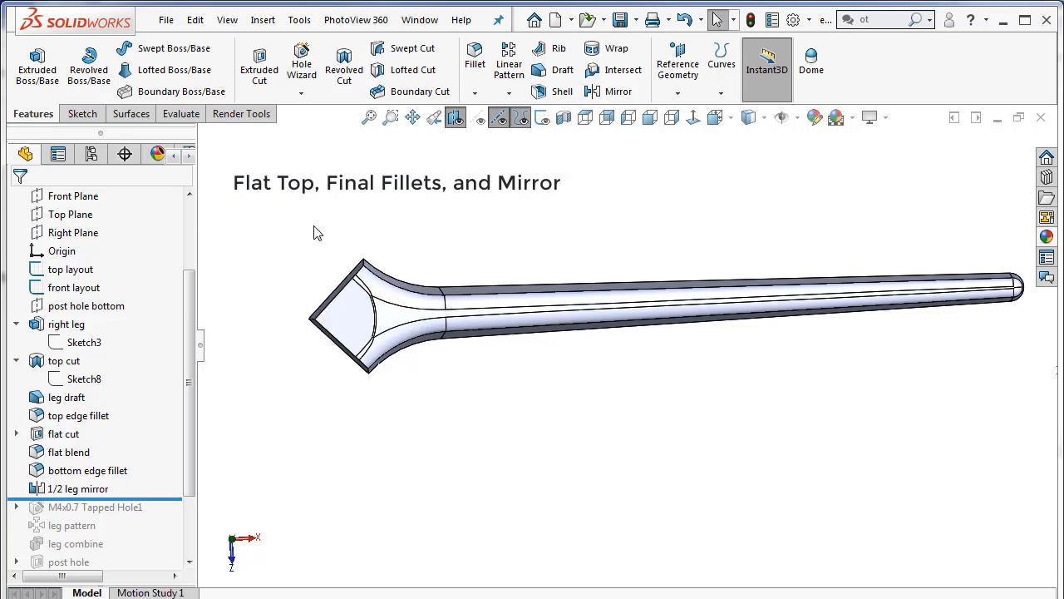
scroll(649, 333, up, 2)
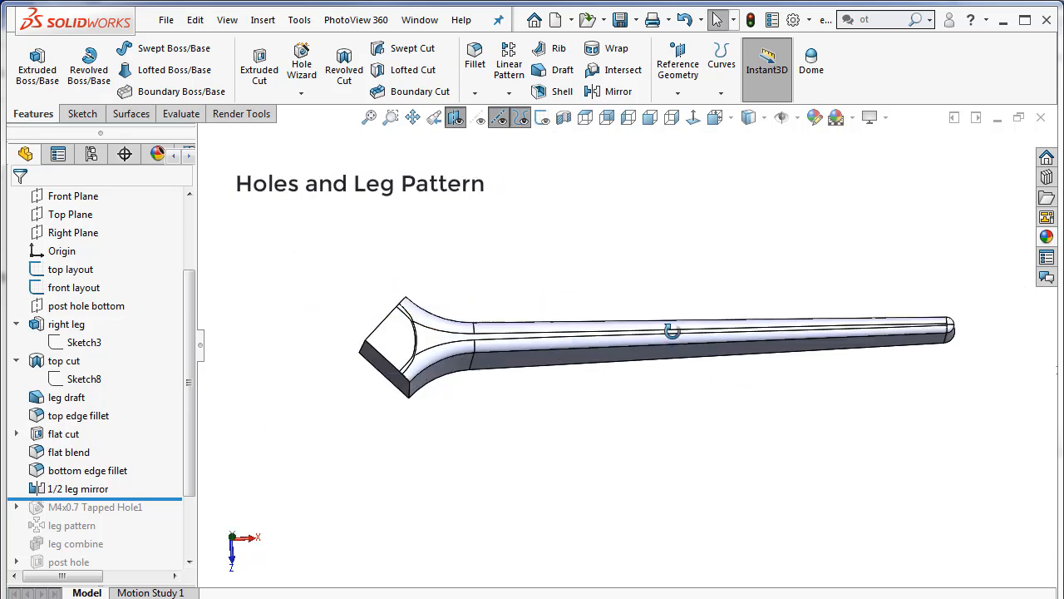
middle_drag(678, 266, 709, 535)
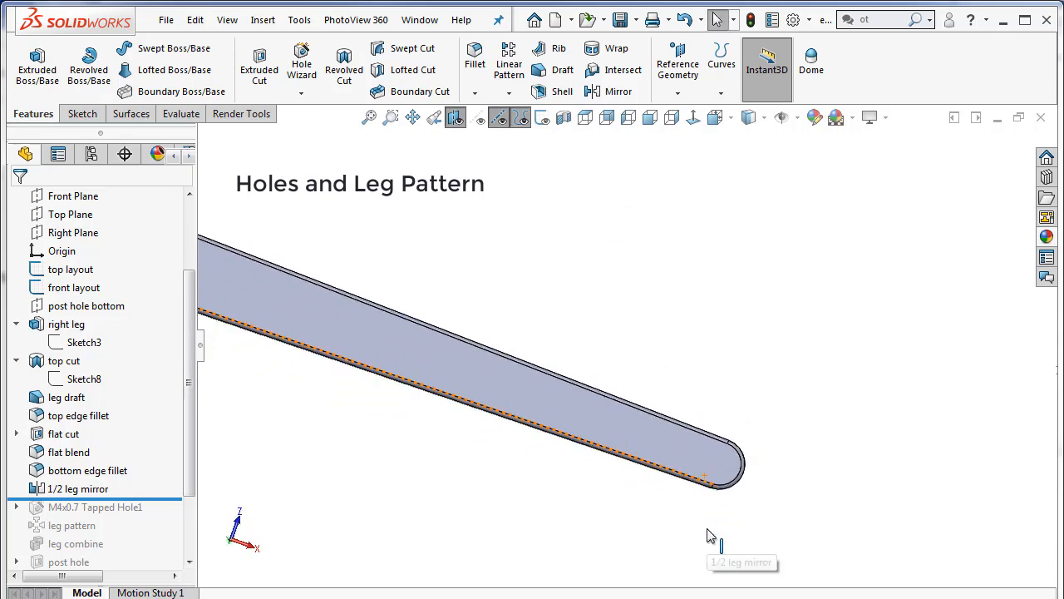
Show the model's sketches to reveal the locating circle near the narrow end of the leg's underside.
scroll(707, 529, down, 1)
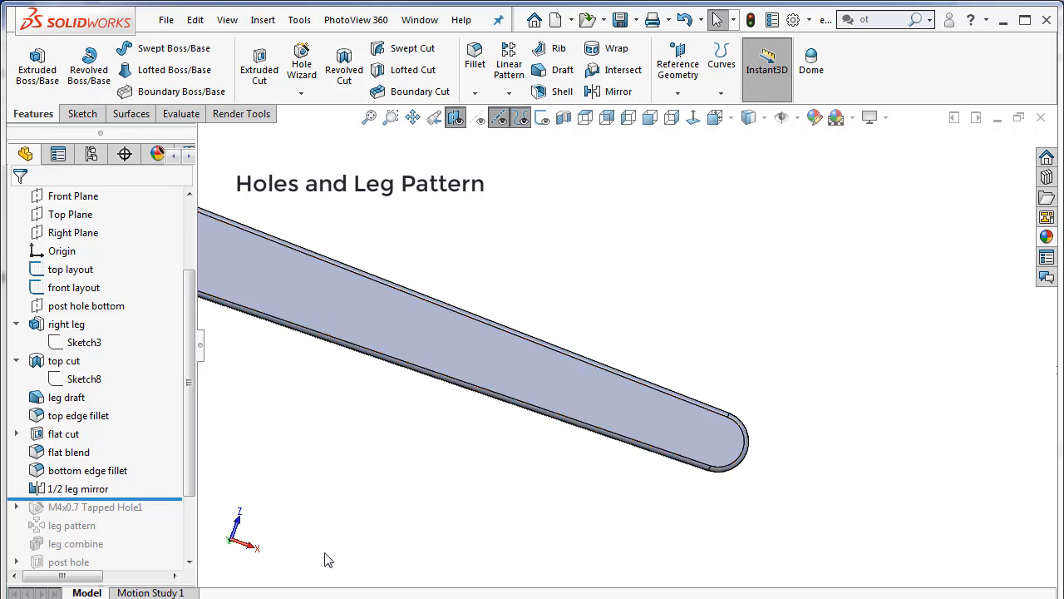
click(542, 119)
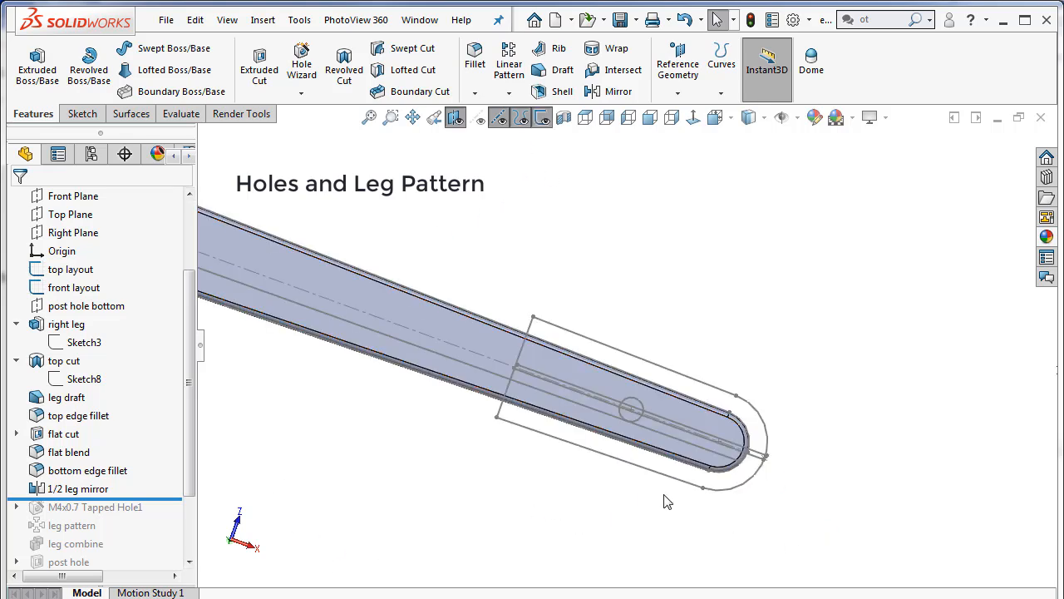
scroll(620, 398, down, 2)
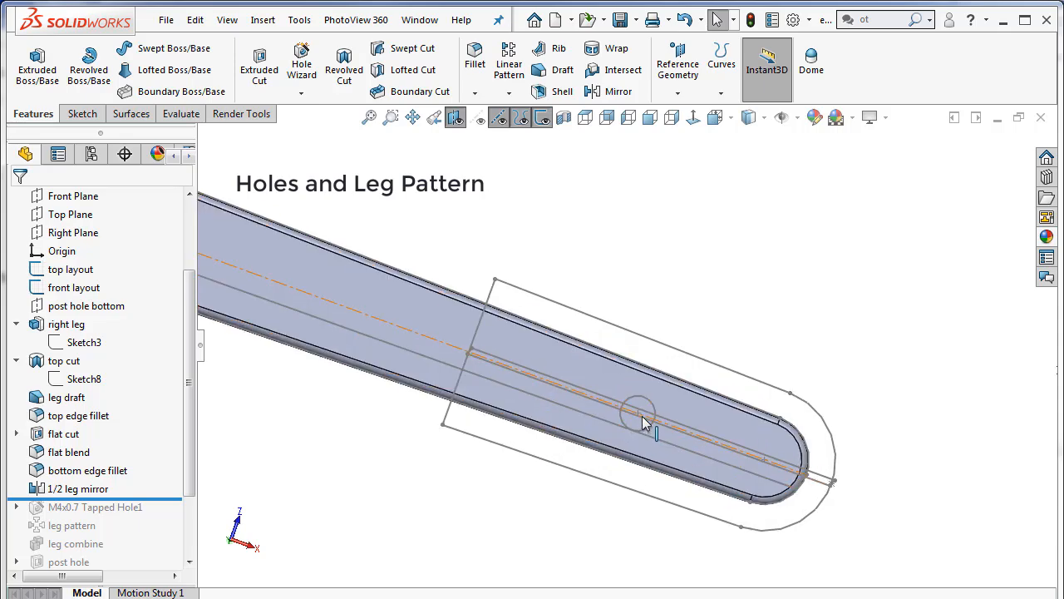
middle_drag(637, 432, 628, 444)
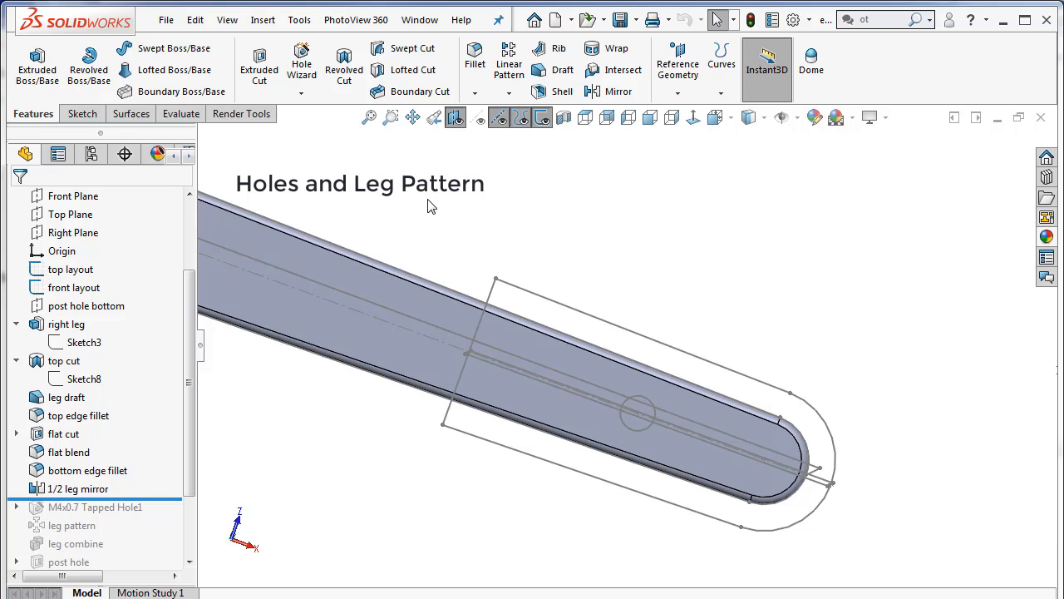
Start a straight tap hole on the leg's bottom face using the ANSI Metric standard and the Bottoming Tapped Hole type.
click(500, 331)
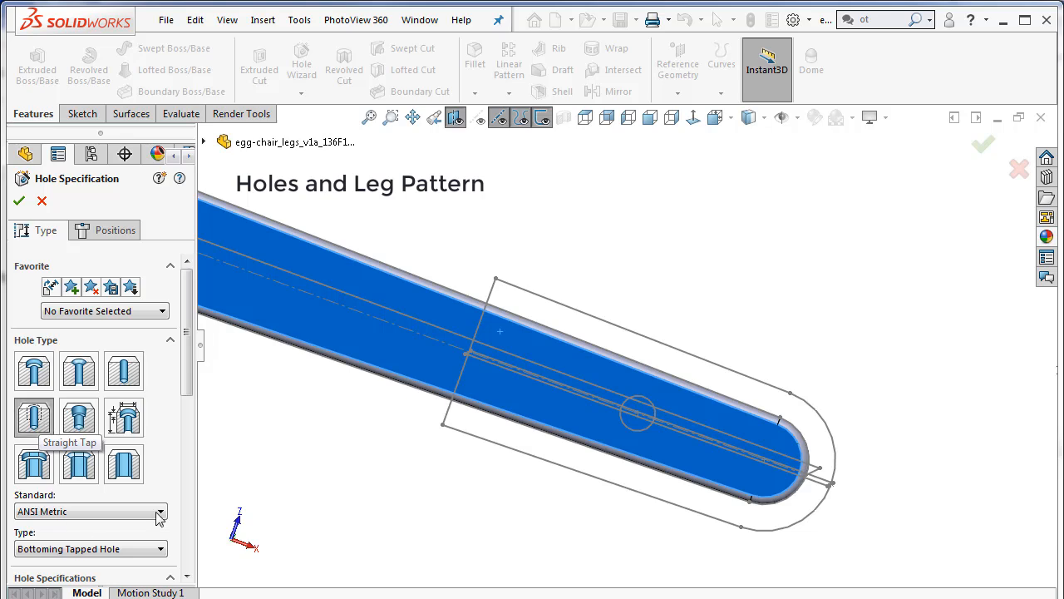
scroll(189, 391, down, 1)
mouse_move(187, 385)
mouse_down()
mouse_move(189, 375)
mouse_move(190, 393)
mouse_up()
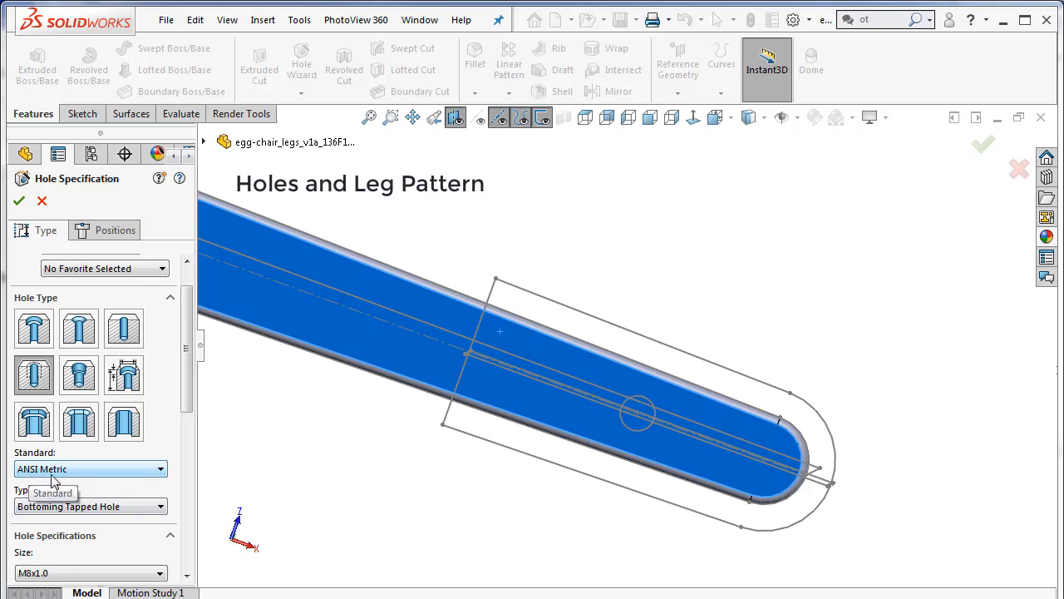
click(162, 469)
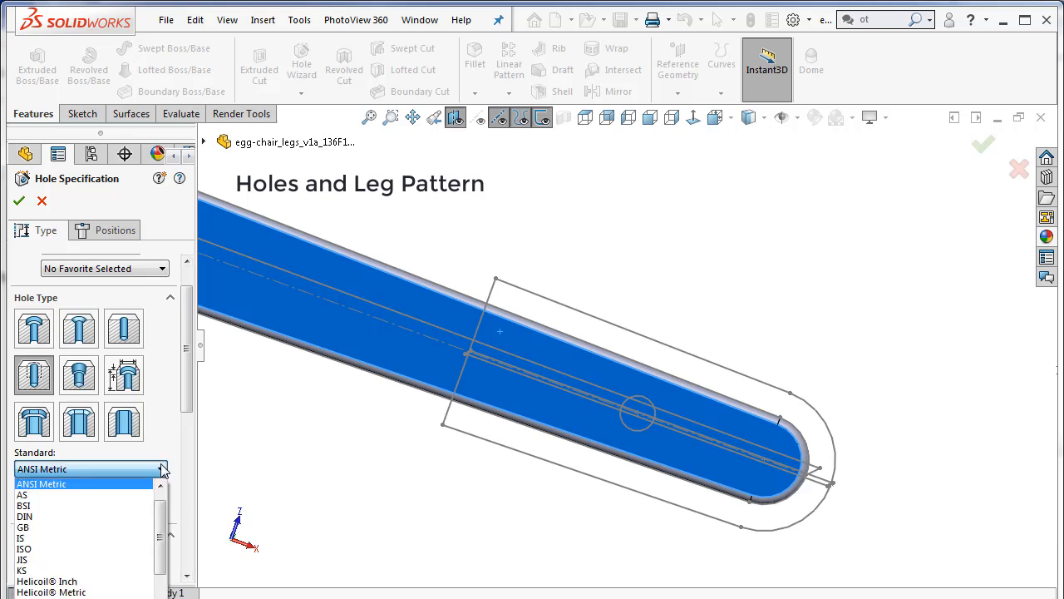
drag(163, 507, 159, 497)
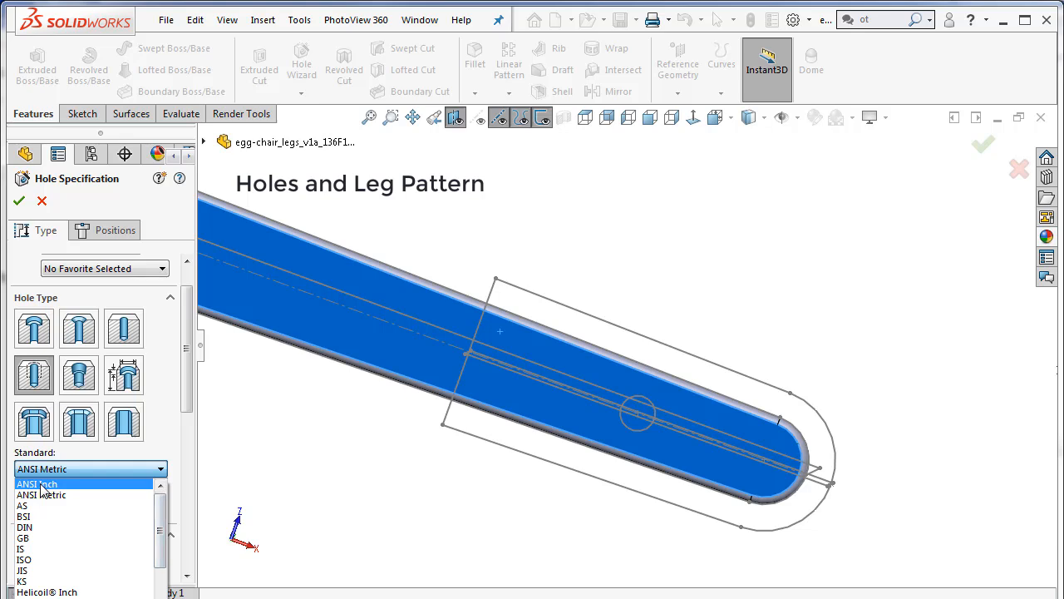
key(Escape)
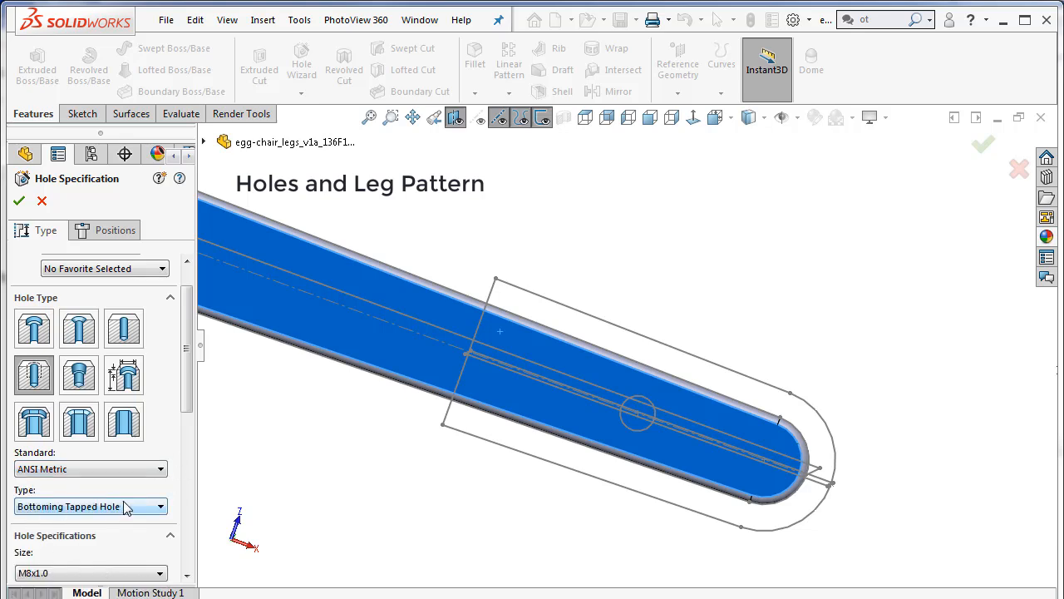
click(160, 507)
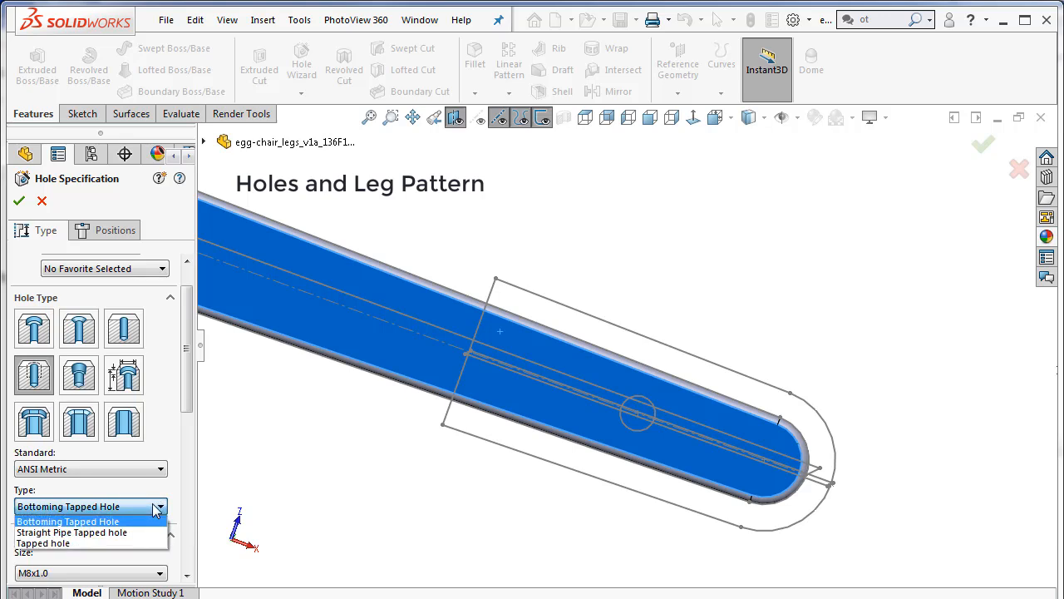
click(158, 509)
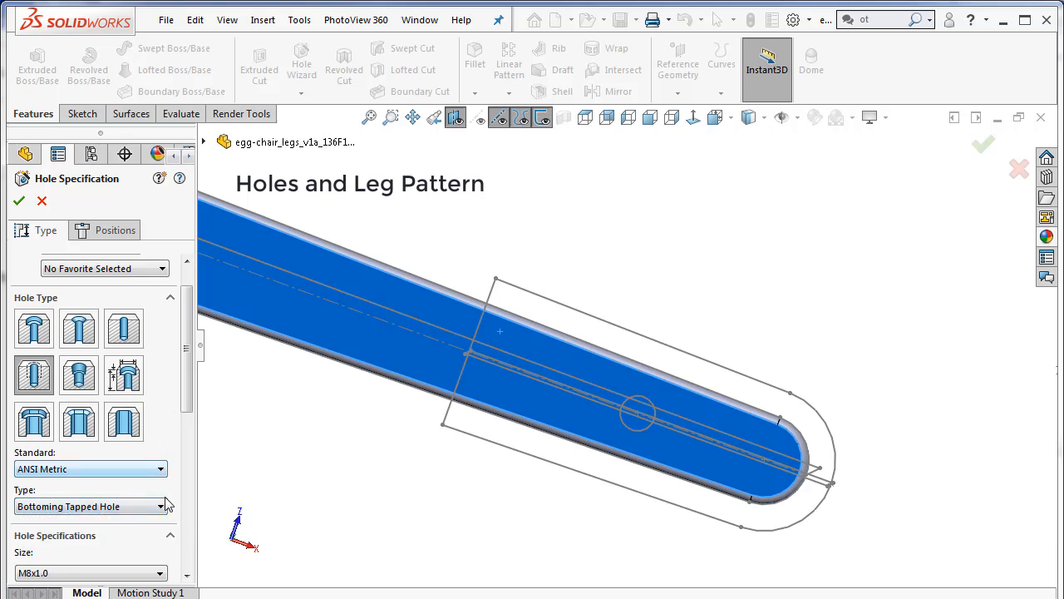
click(162, 506)
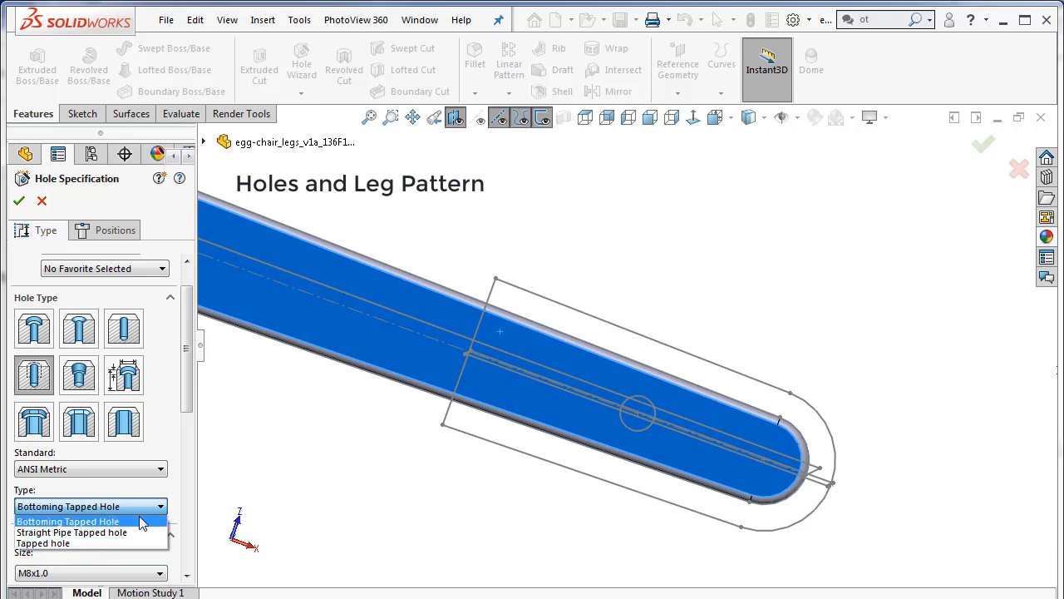
click(160, 513)
scroll(188, 397, down, 3)
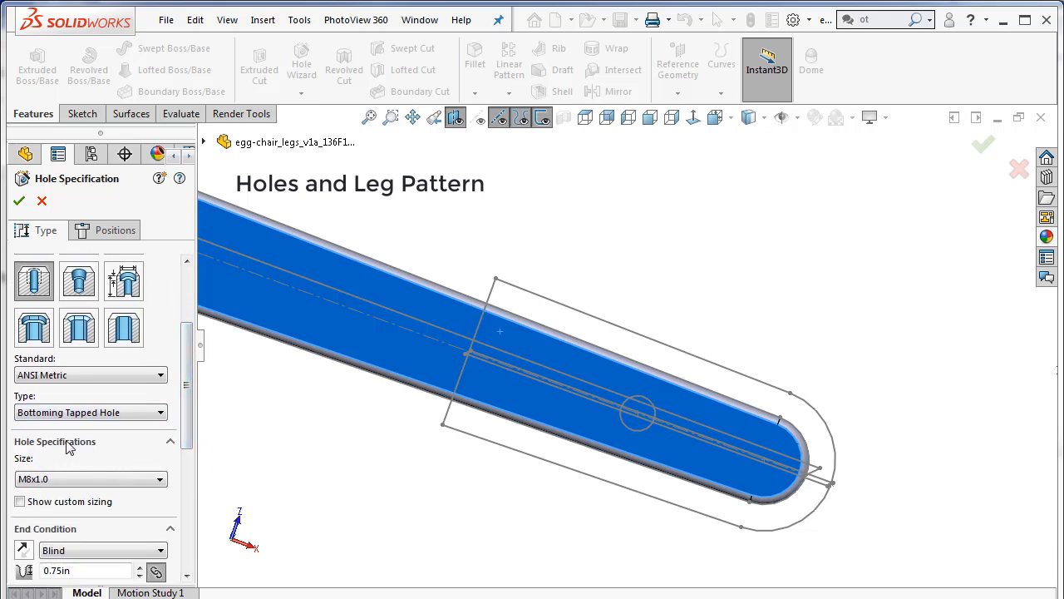
Set the tapped hole's size to M4x0.7 and review its end condition, thread and countersink options.
click(113, 479)
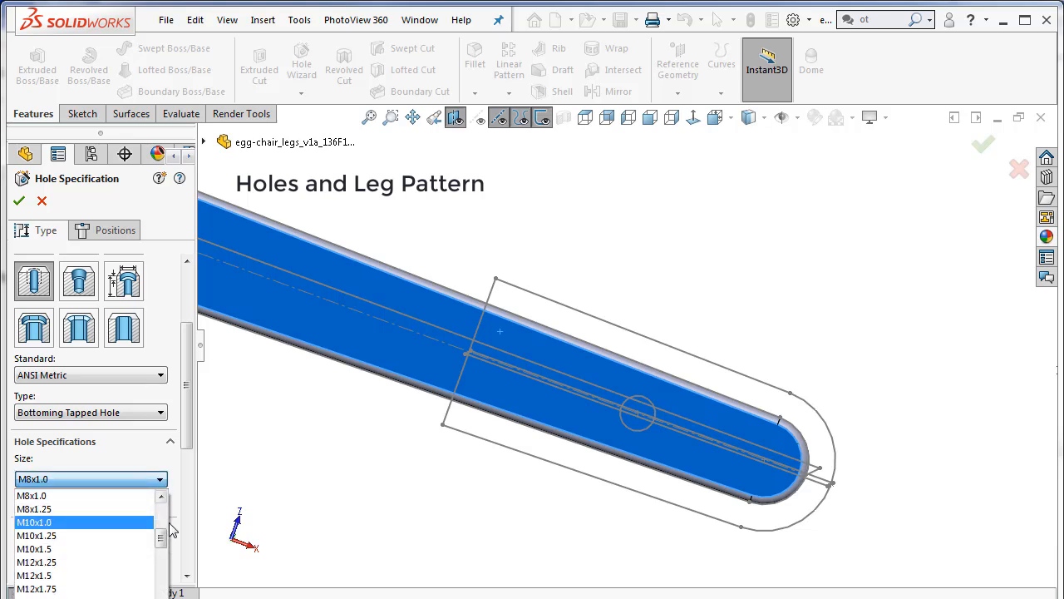
drag(164, 542, 161, 526)
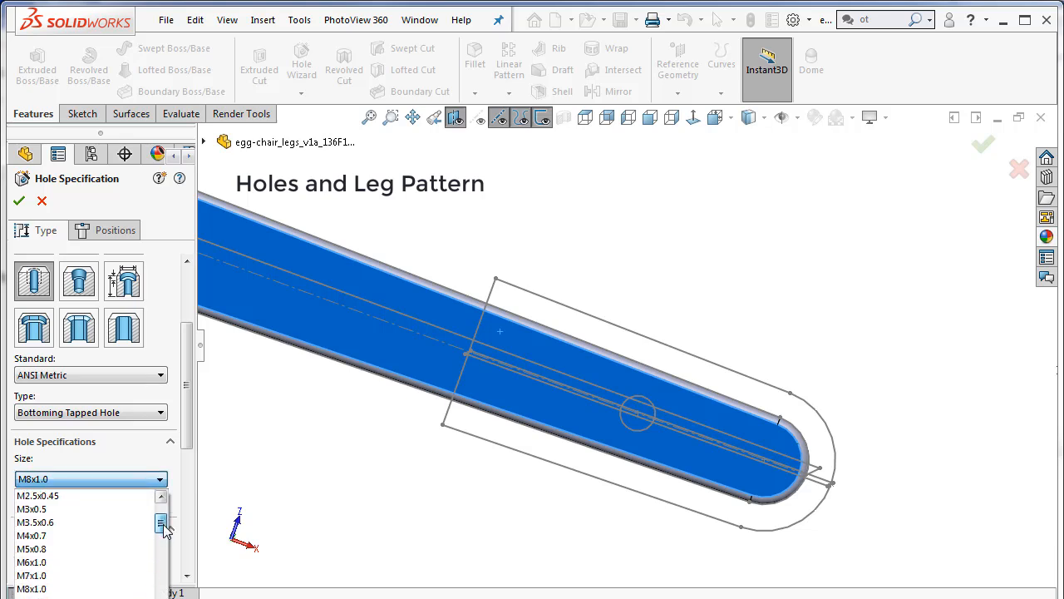
click(42, 526)
scroll(125, 565, down, 2)
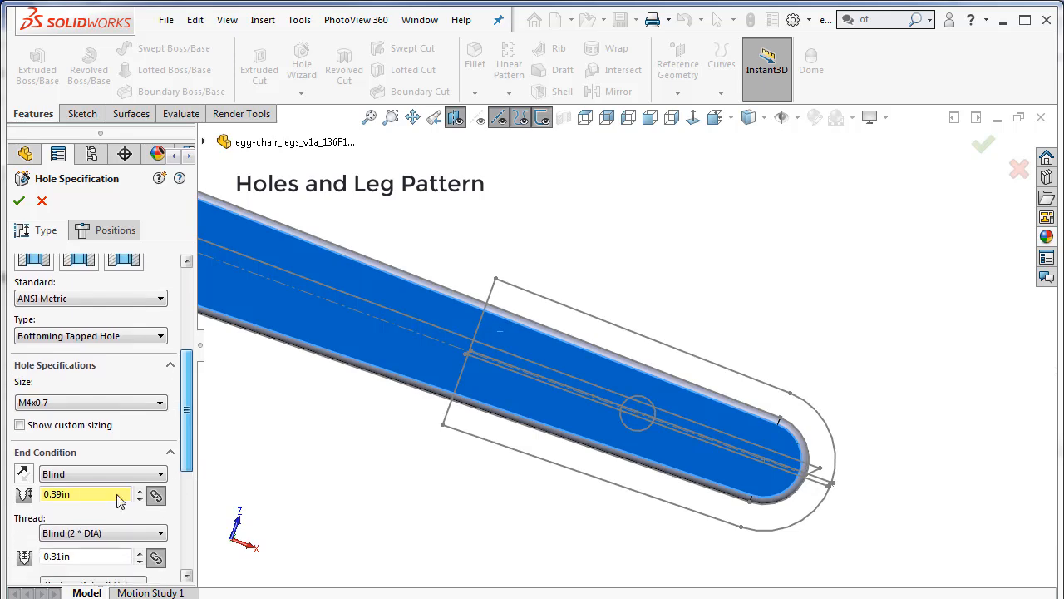
middle_drag(677, 333, 720, 348)
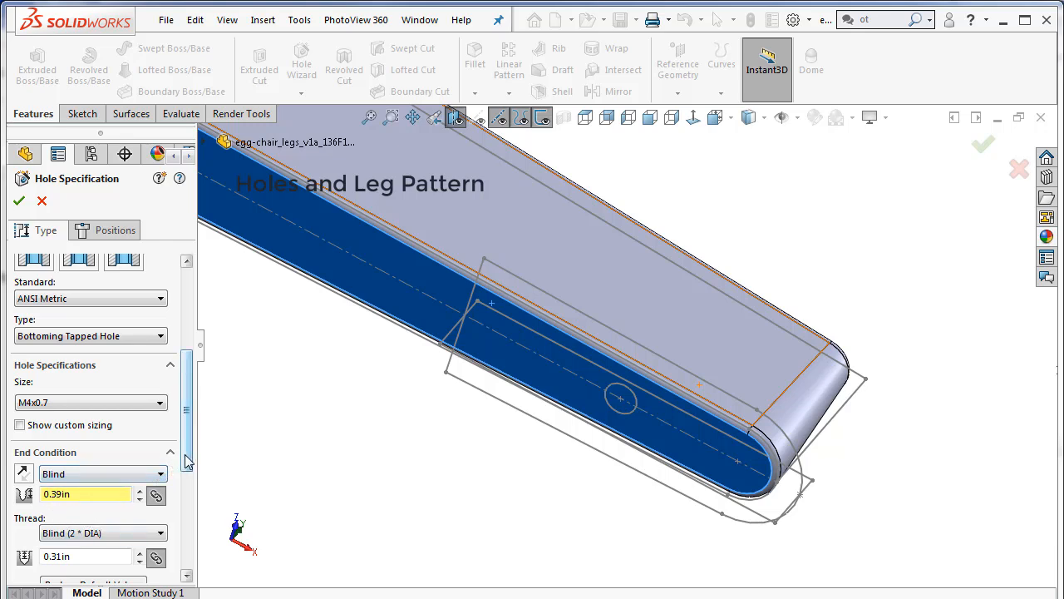
drag(187, 467, 199, 560)
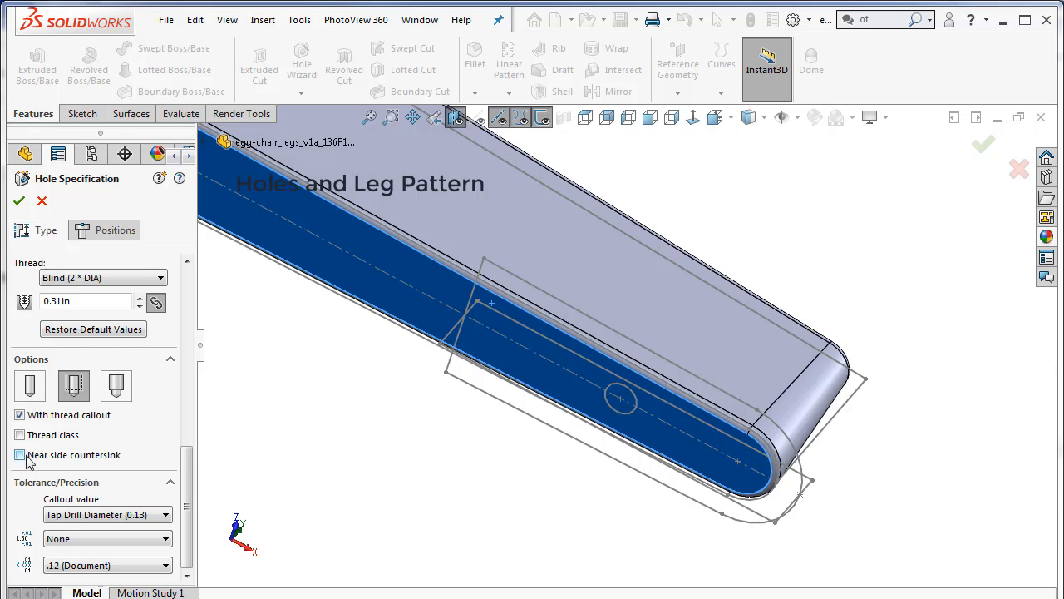
Position the tapped hole at the center of the sketched circle on the leg's bottom face and create it.
click(116, 233)
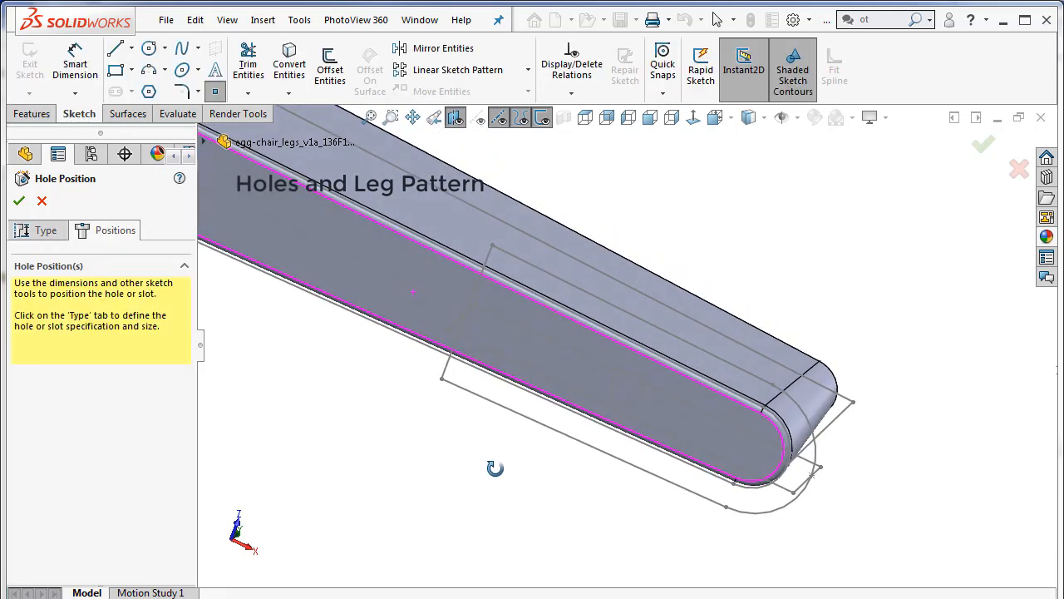
click(682, 364)
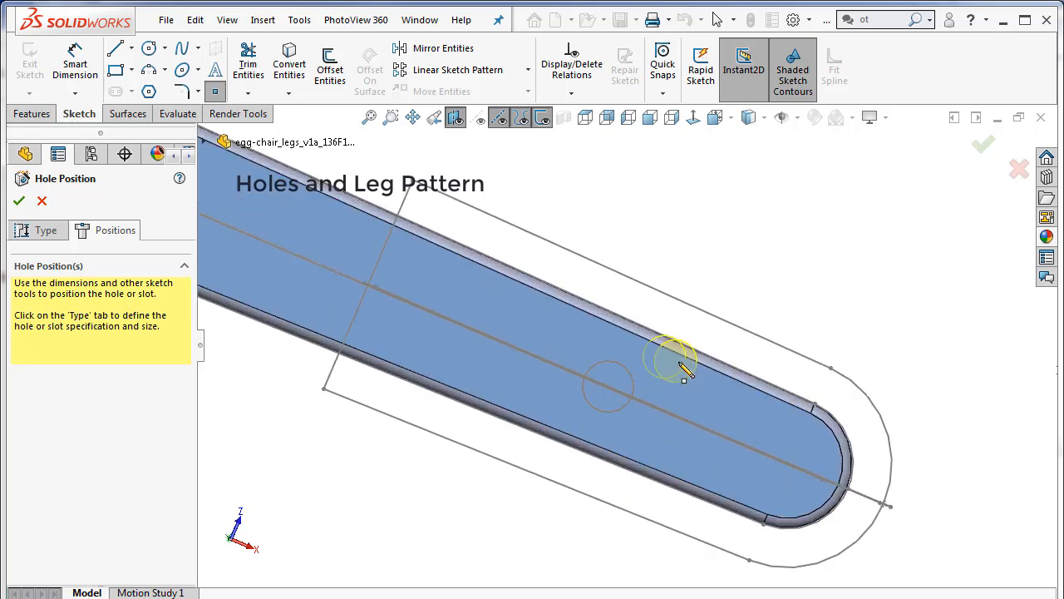
click(609, 387)
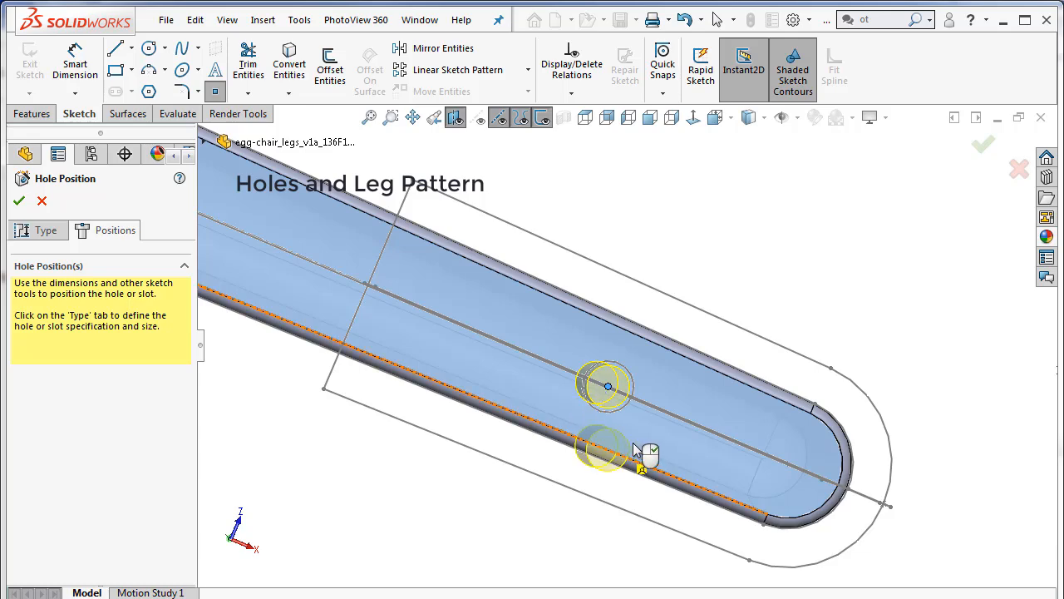
key(Escape)
scroll(631, 388, down, 1)
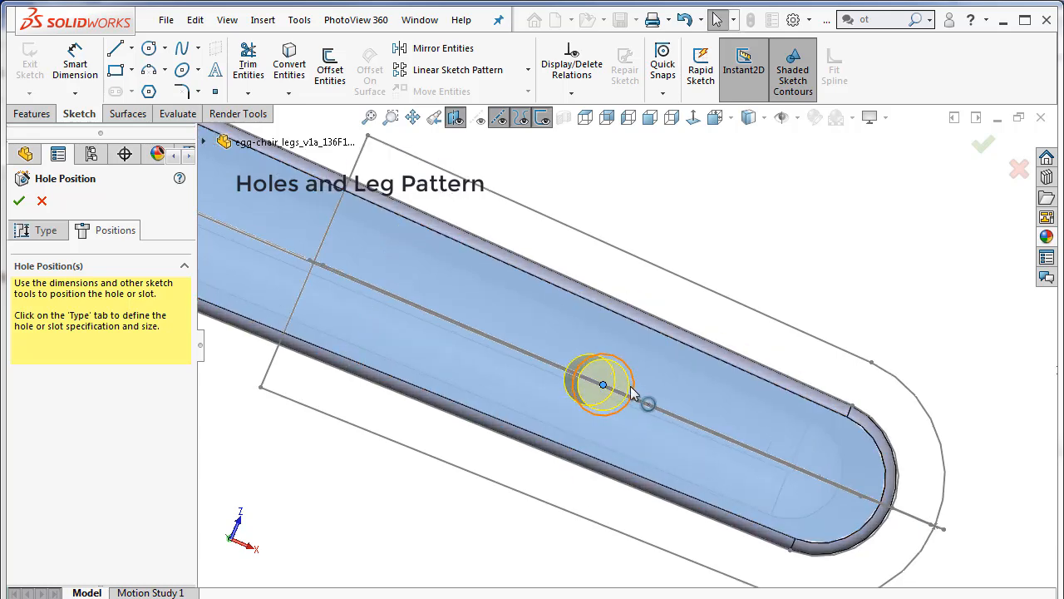
middle_drag(632, 387, 602, 411)
scroll(609, 389, down, 2)
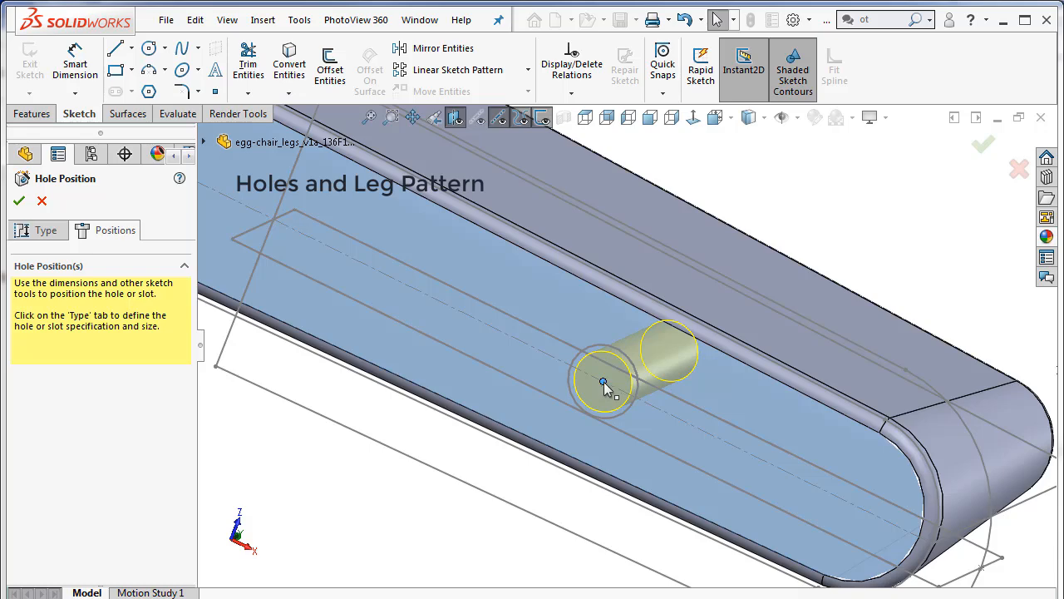
scroll(604, 383, up, 2)
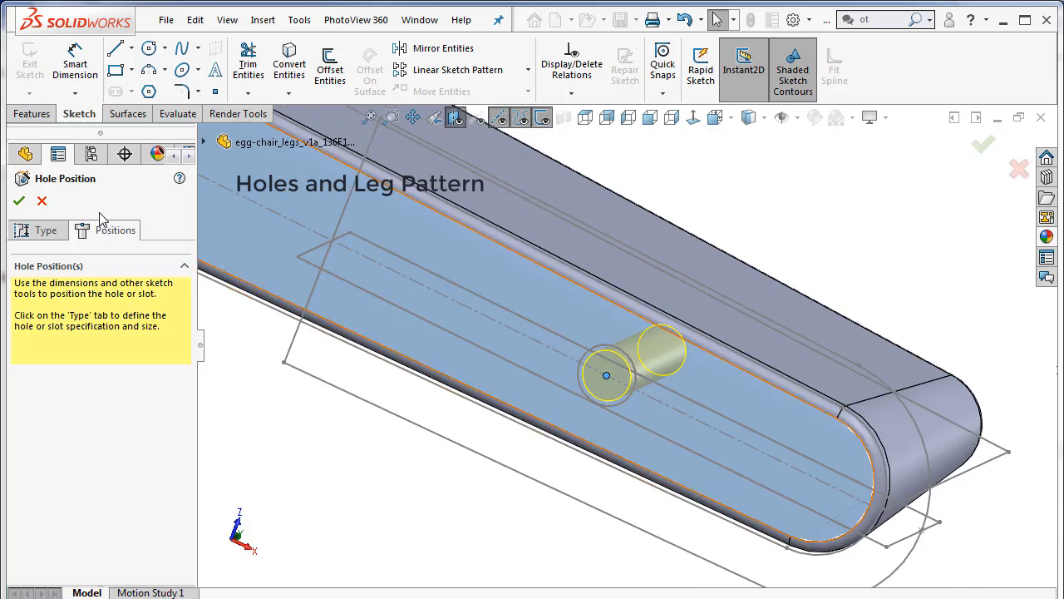
click(19, 202)
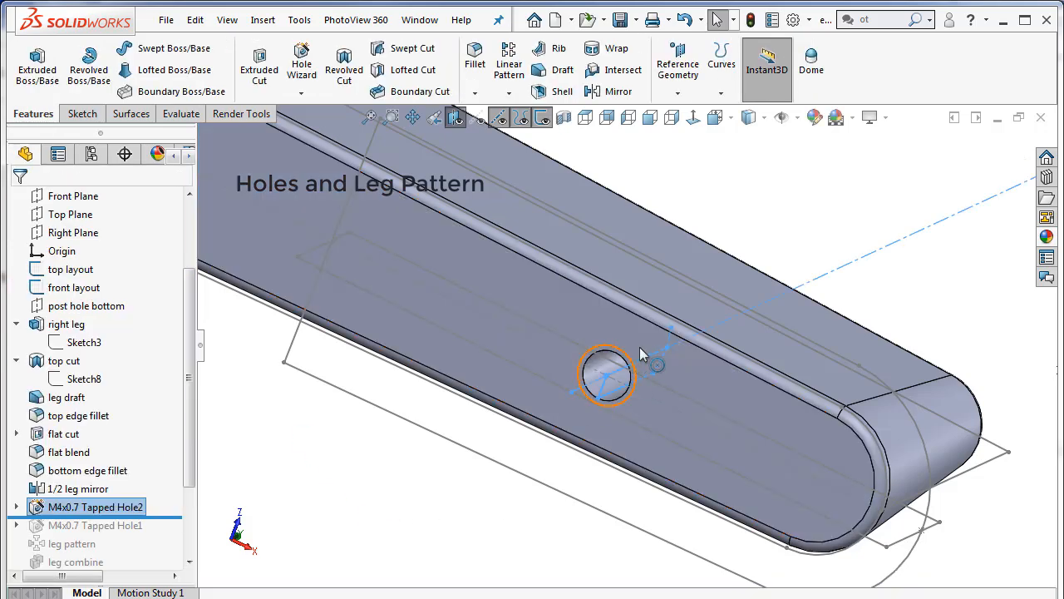
Inspect the new tapped hole's wall, pointed bottom and depth inside the leg from several angles.
mouse_move(638, 349)
middle_down()
mouse_move(656, 340)
mouse_move(643, 349)
middle_up()
scroll(624, 371, down, 3)
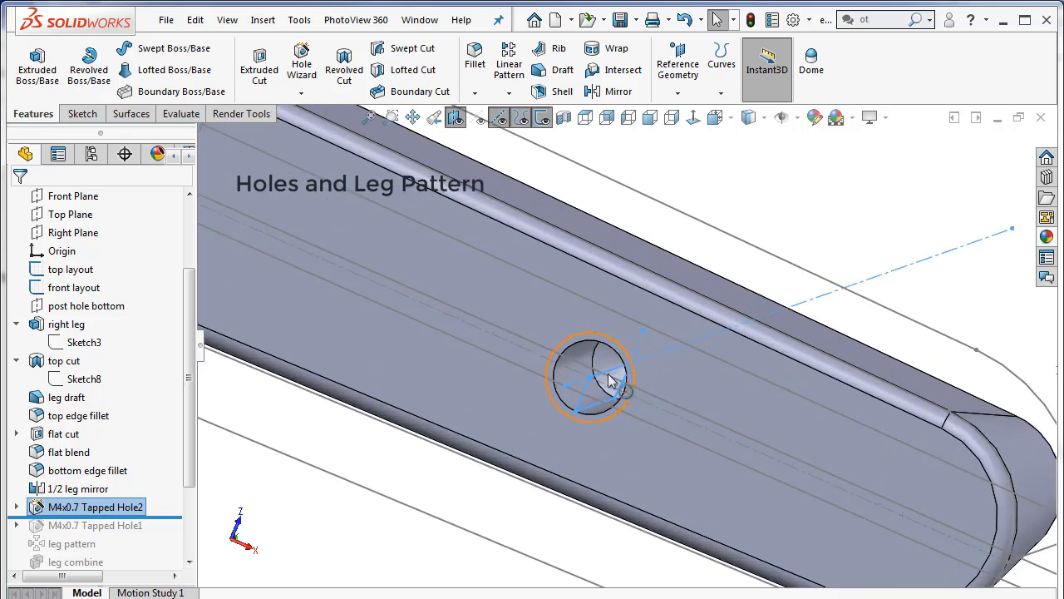
click(611, 365)
middle_drag(611, 366, 613, 333)
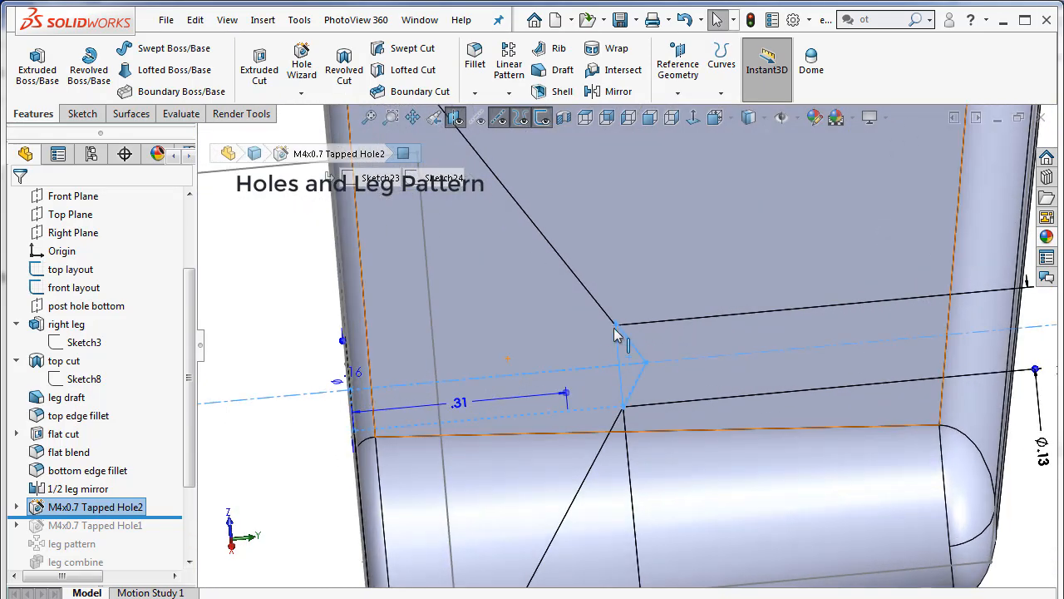
middle_drag(631, 402, 433, 417)
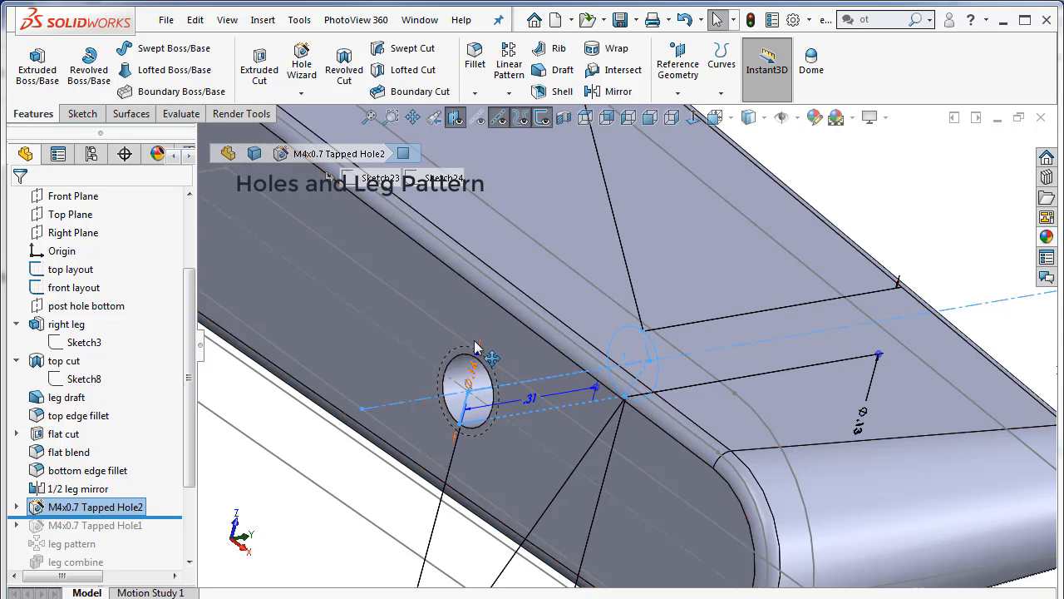
Hide the sketches and replace the trial hole by rolling the model forward to include the original M4x0.7 Tapped Hole1.
click(746, 249)
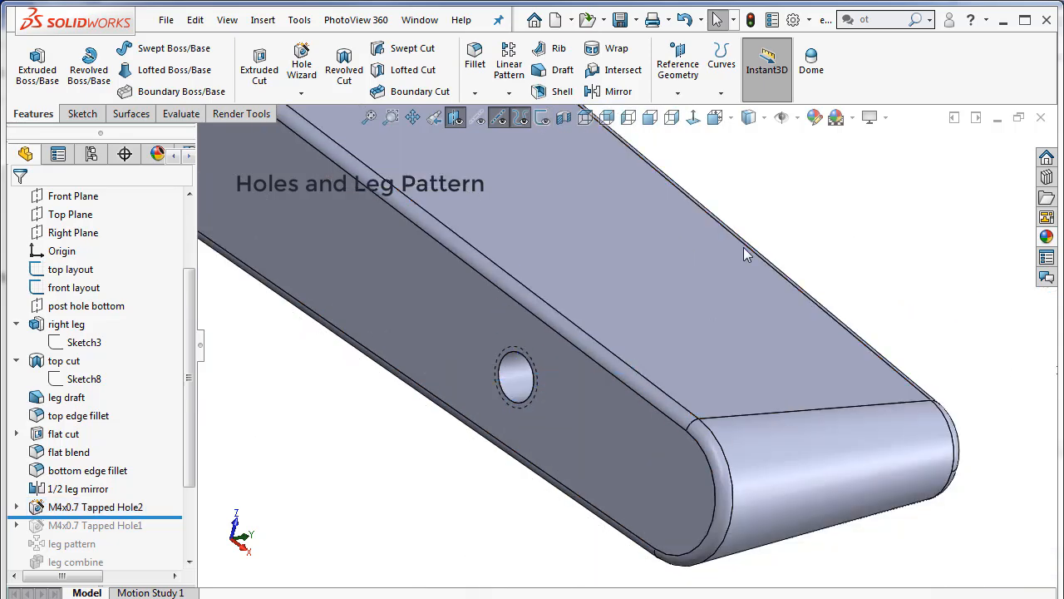
scroll(552, 461, down, 1)
scroll(549, 462, up, 2)
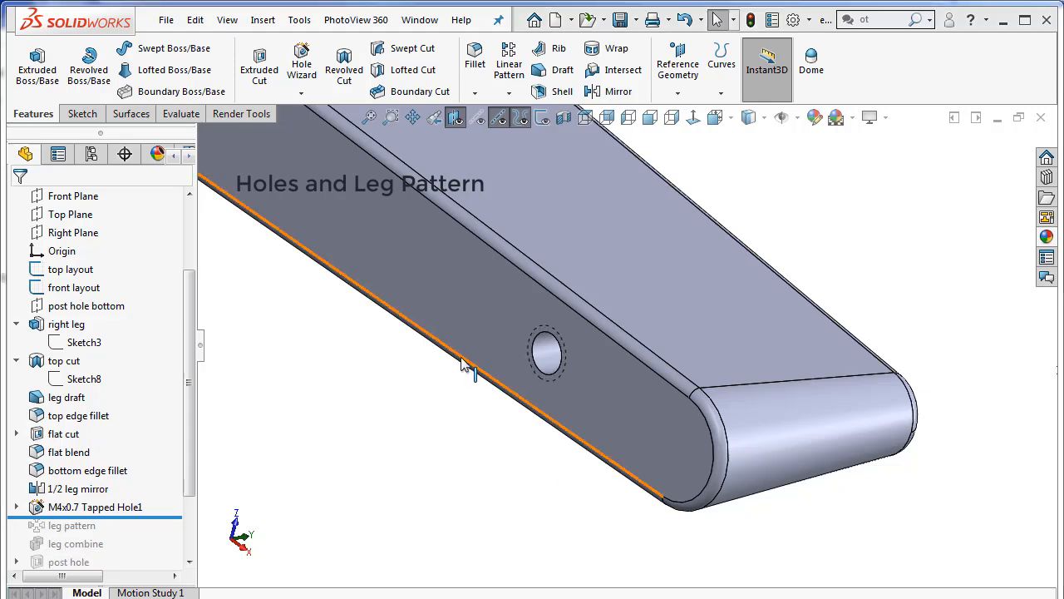
Inspect the leg's wide end and roll the model forward to include the leg pattern.
scroll(492, 284, up, 4)
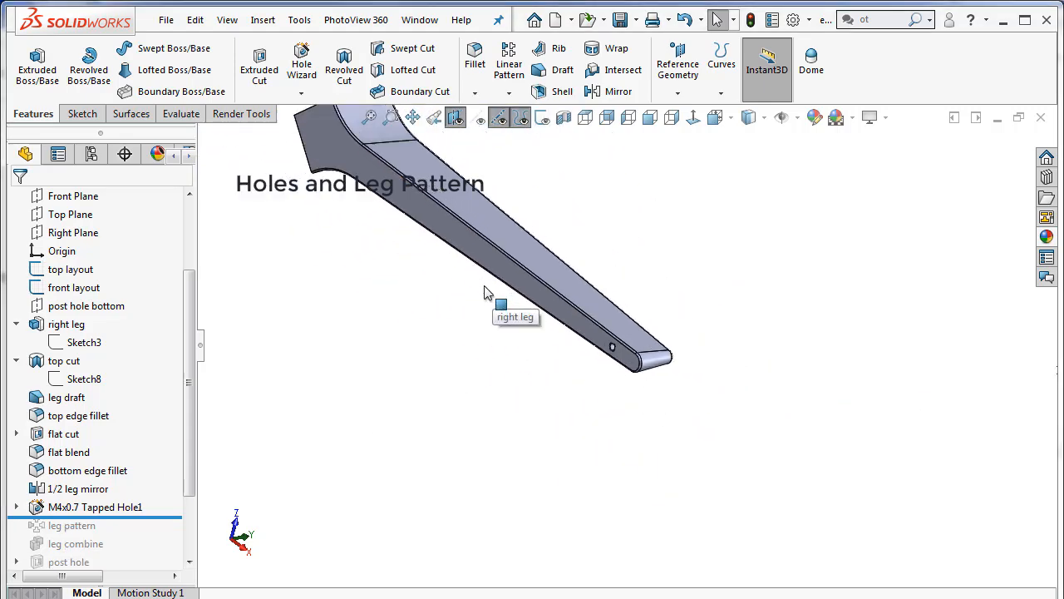
middle_drag(488, 293, 541, 453)
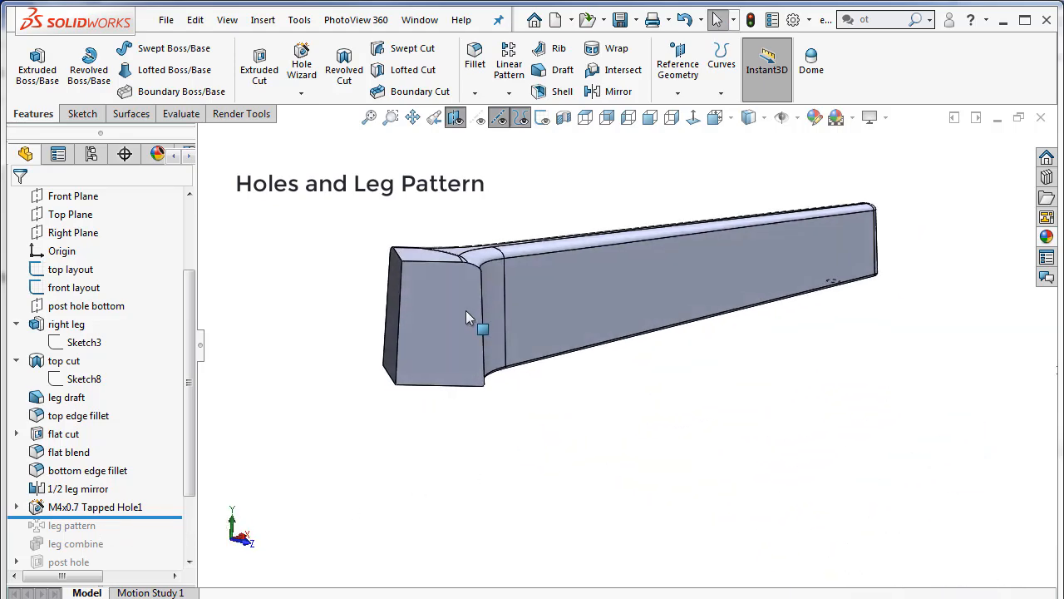
scroll(420, 299, down, 2)
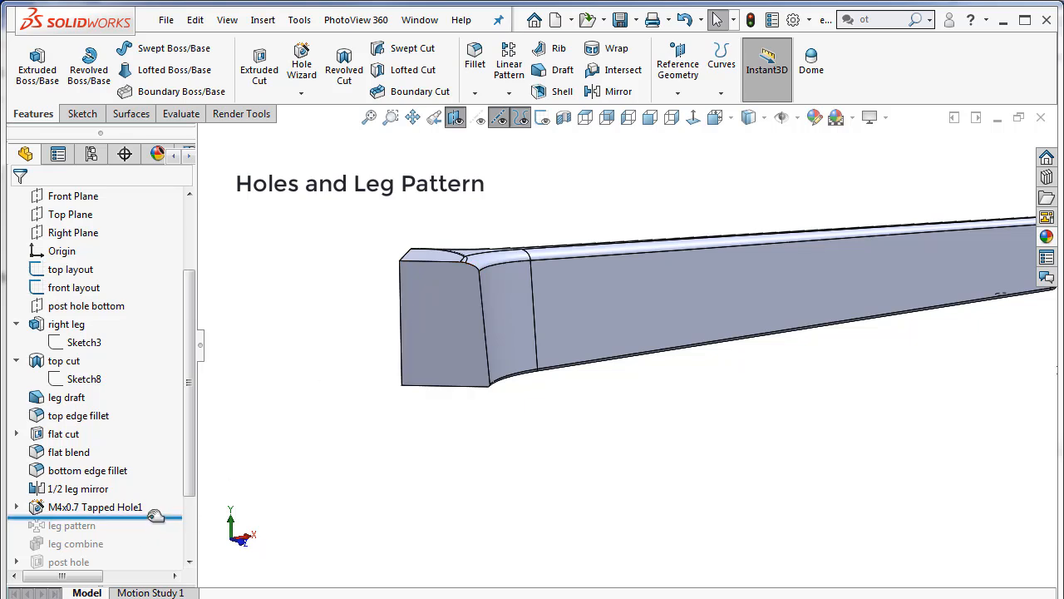
drag(156, 515, 158, 528)
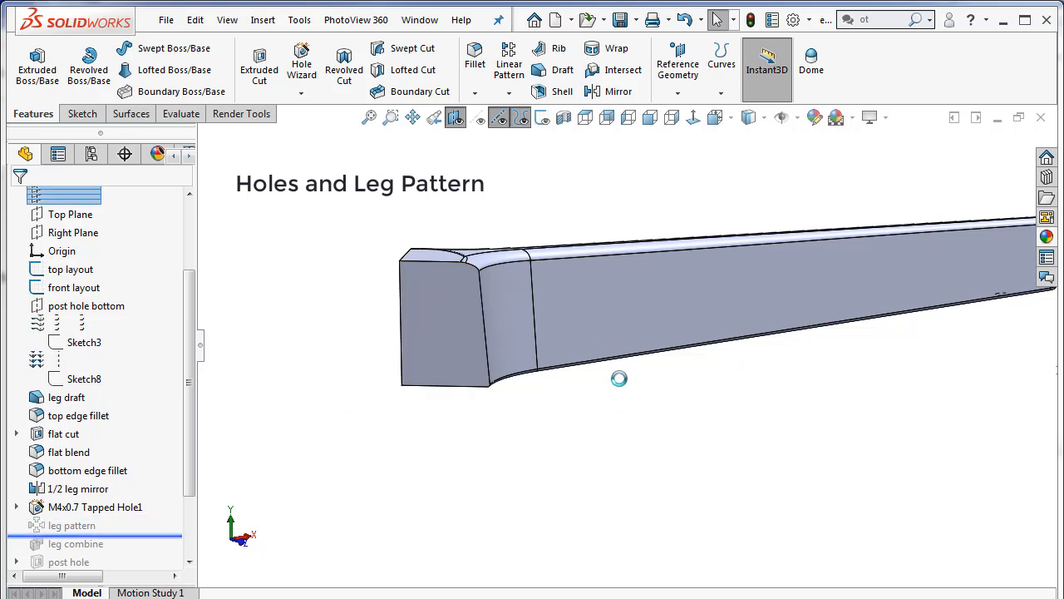
scroll(465, 388, up, 4)
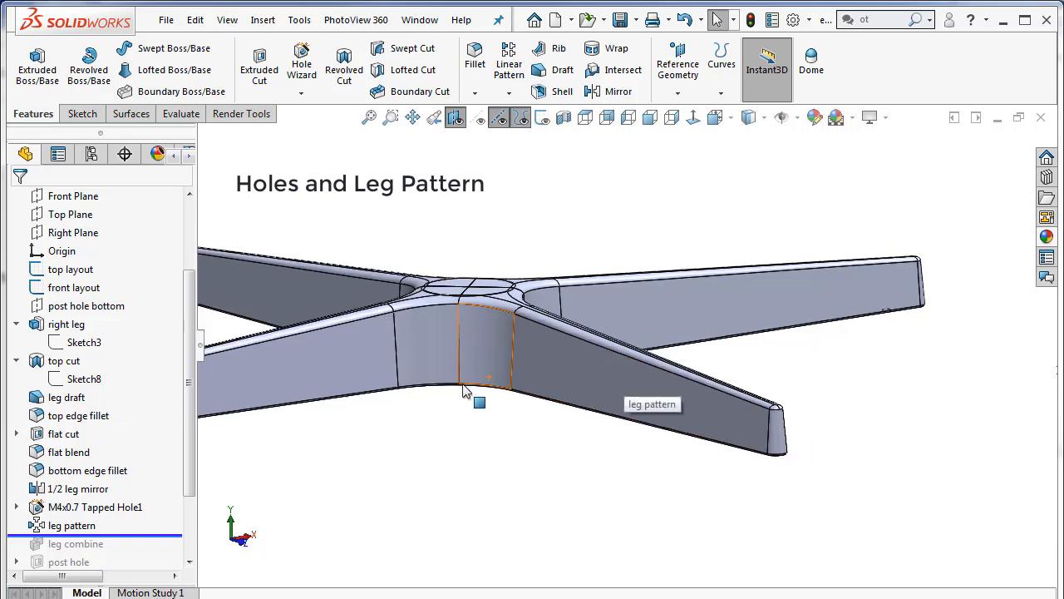
Roll the model forward past the leg pattern to include the leg combine feature.
middle_drag(477, 362, 552, 435)
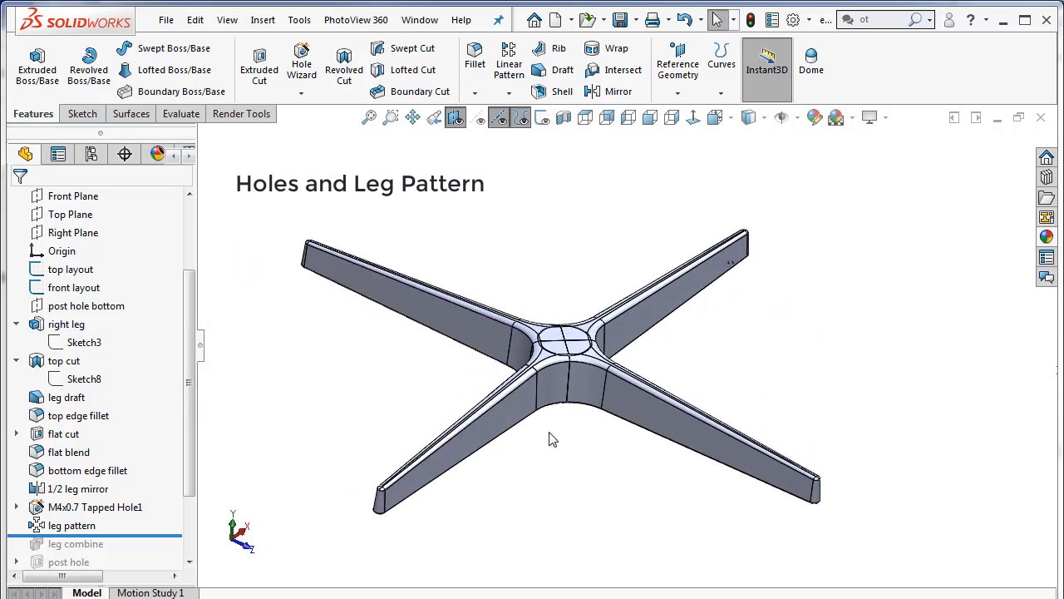
click(50, 527)
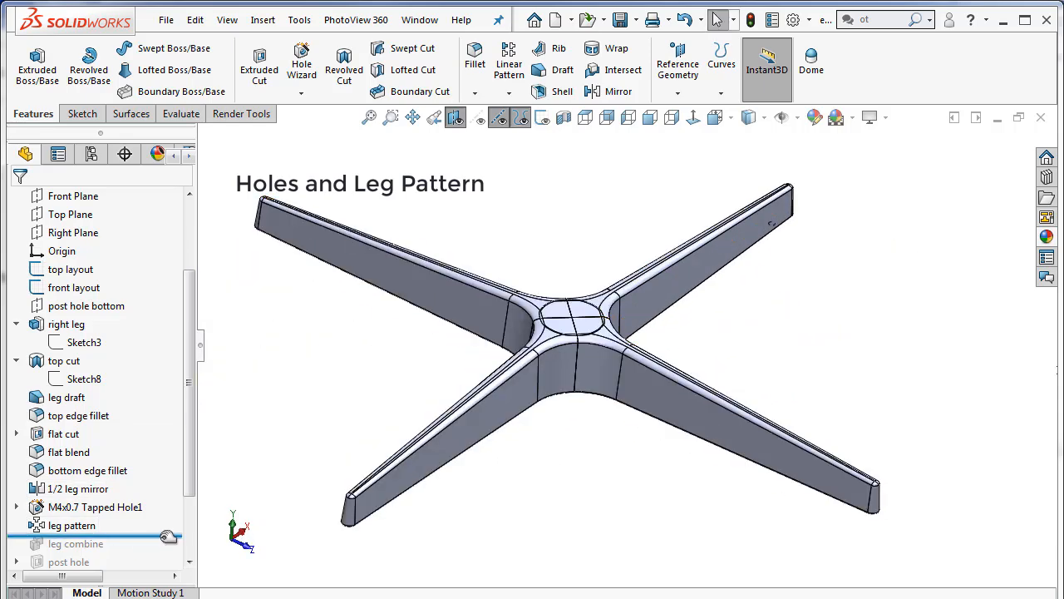
drag(168, 537, 168, 544)
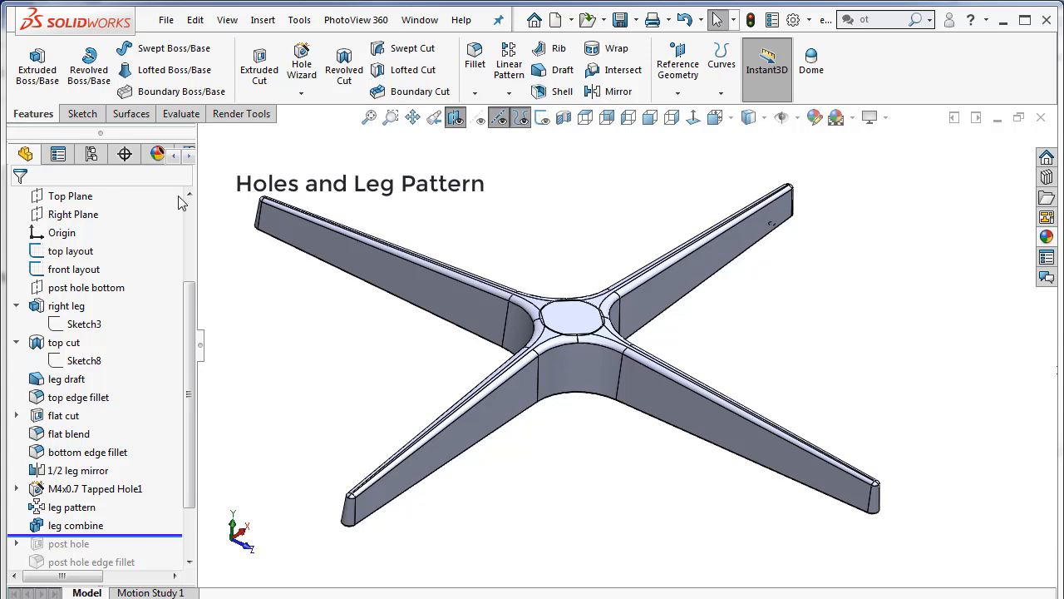
Remove the tangent edges from the display of the combined base.
click(227, 19)
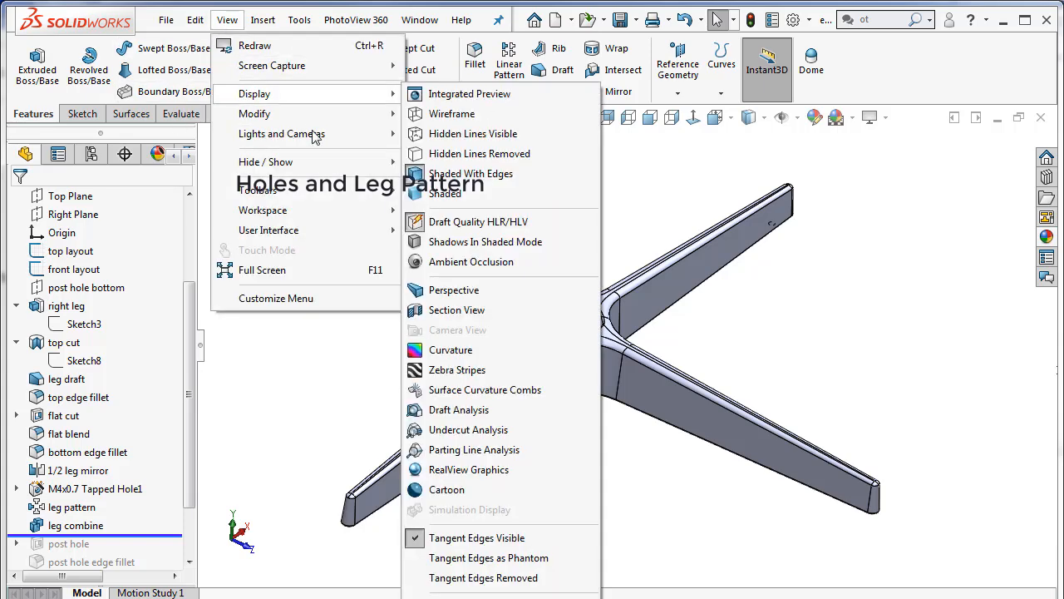
click(441, 577)
scroll(191, 541, down, 2)
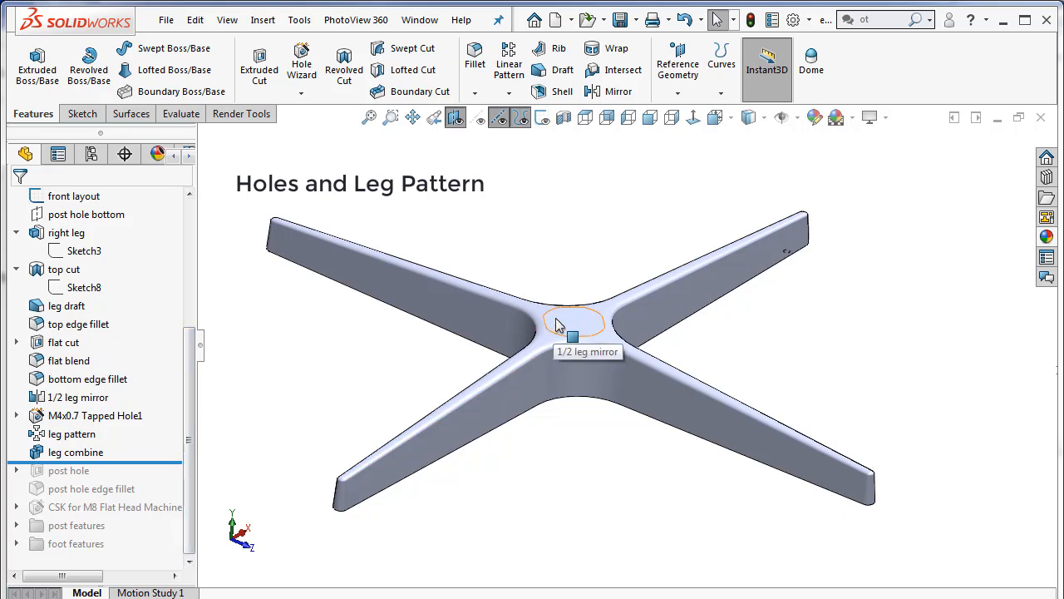
Highlight the post hole bottom plane in the base and roll the model forward to include the post hole.
drag(189, 414, 176, 330)
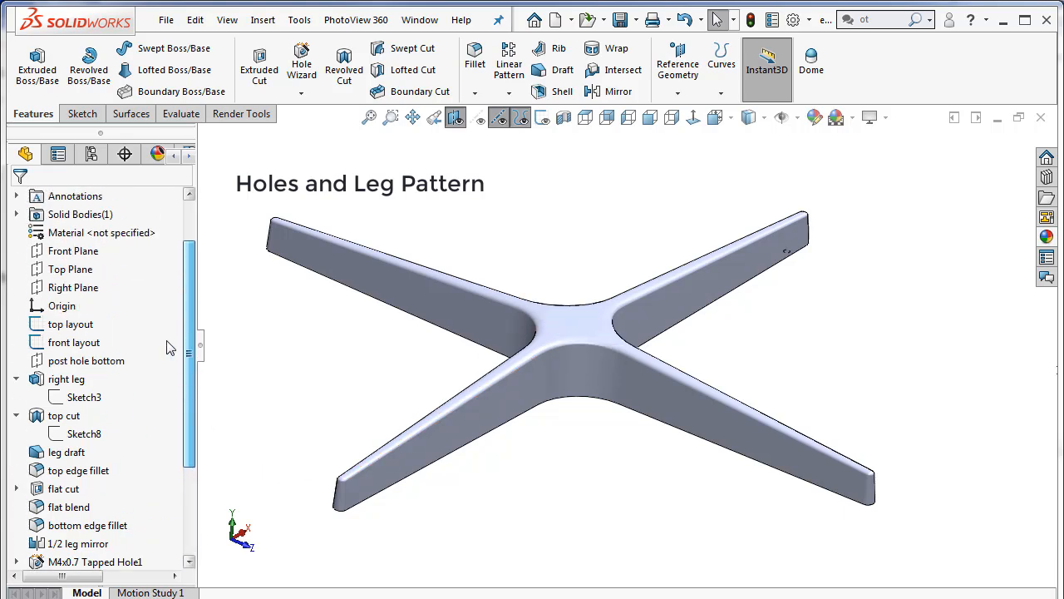
click(79, 363)
middle_drag(605, 450, 501, 504)
drag(188, 431, 189, 526)
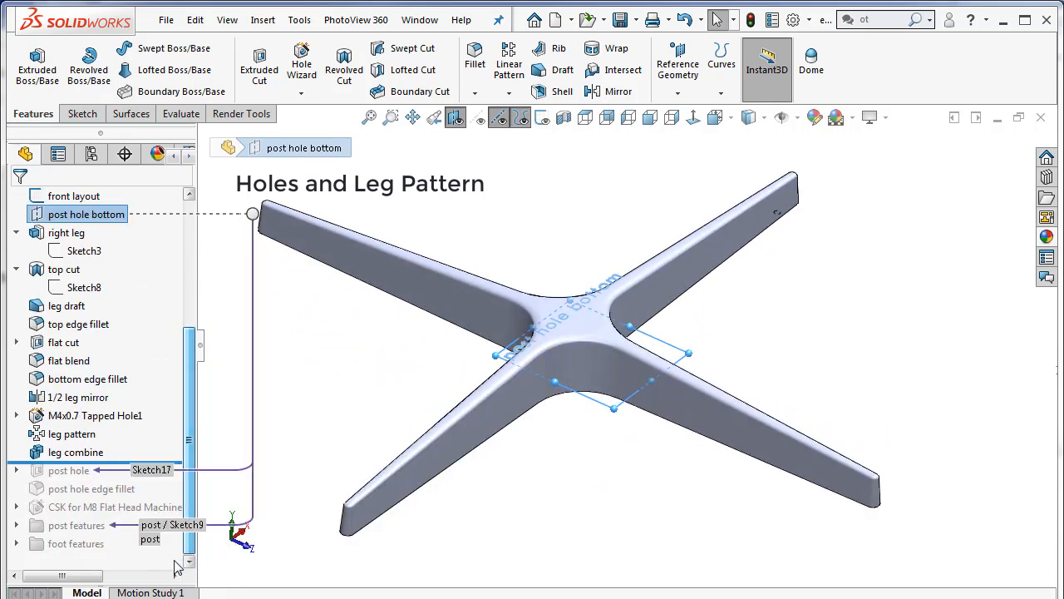
drag(115, 462, 119, 480)
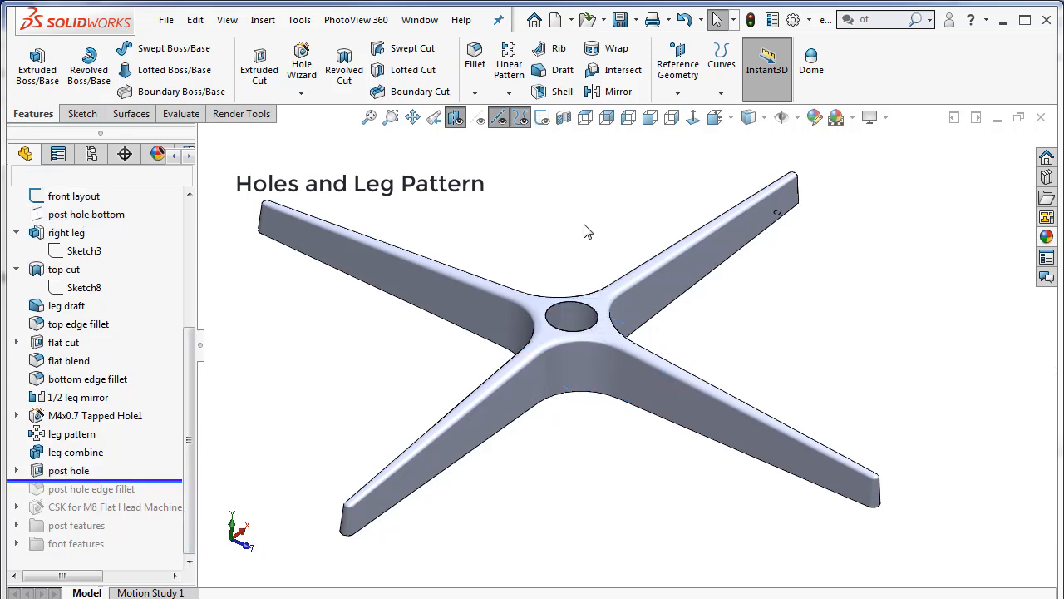
Inspect the rim of the post hole and roll the model forward to include the post hole edge fillet.
scroll(572, 328, down, 3)
mouse_move(573, 329)
middle_down()
mouse_move(583, 474)
mouse_move(566, 369)
mouse_move(573, 335)
middle_up()
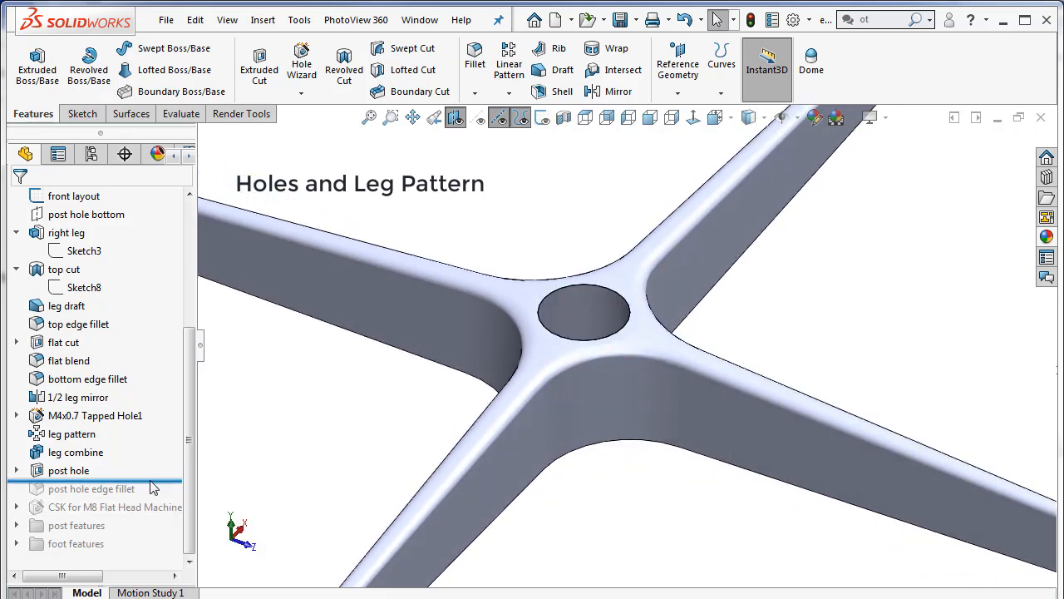
drag(158, 481, 158, 490)
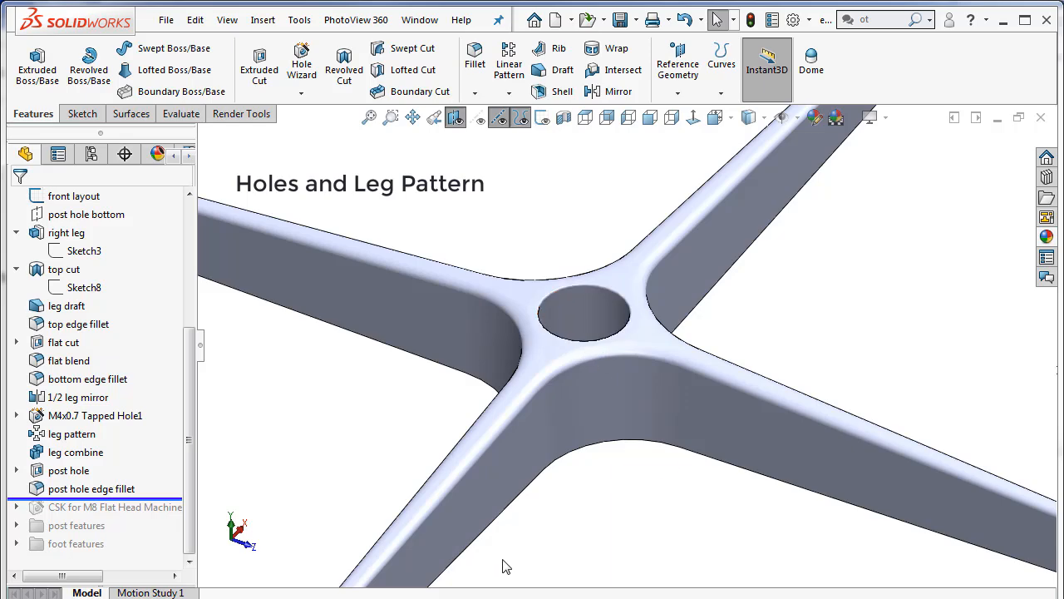
Roll the model forward to include the M8 flat head countersunk hole and examine it from beneath the hub.
middle_drag(696, 451, 654, 380)
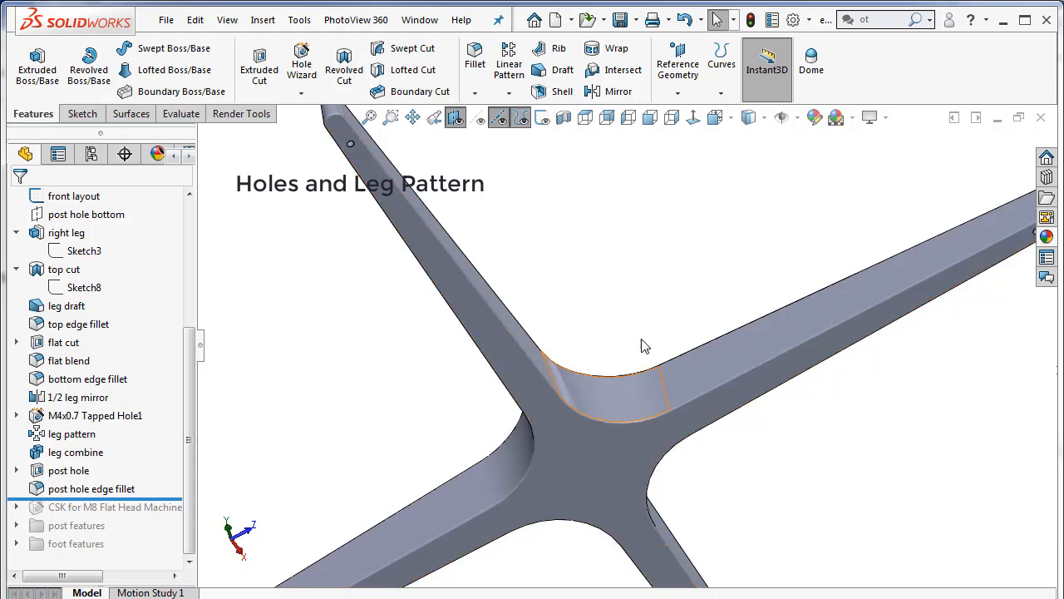
scroll(639, 333, up, 1)
middle_drag(641, 338, 637, 441)
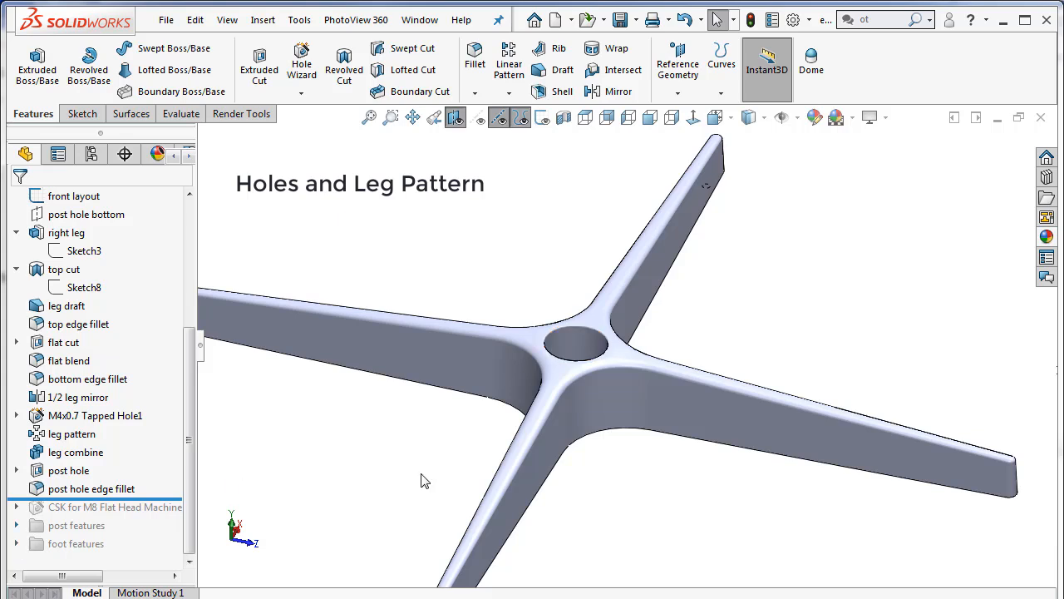
drag(25, 496, 28, 509)
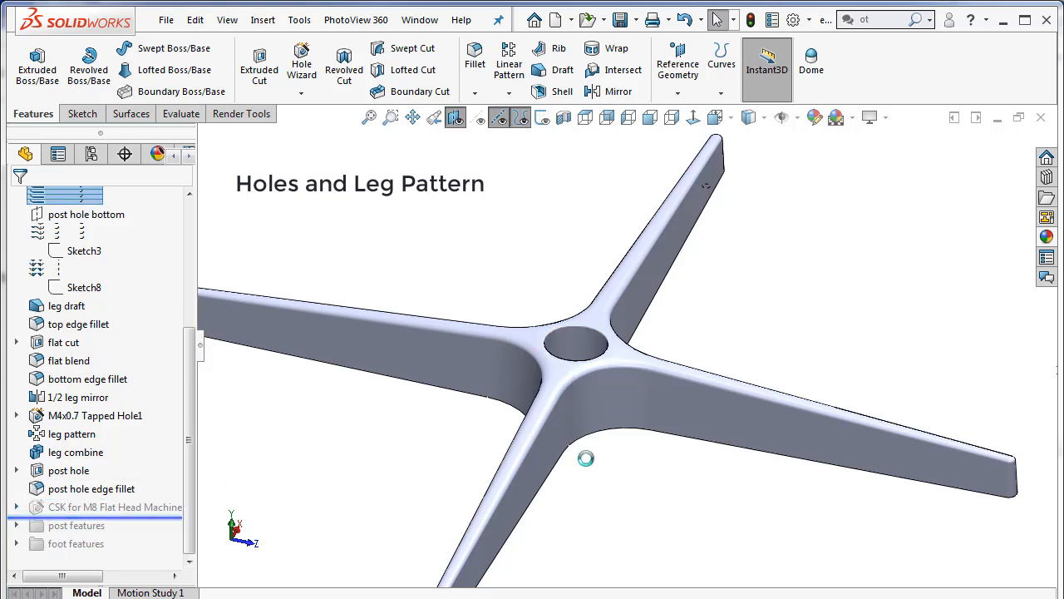
middle_drag(648, 462, 596, 421)
scroll(595, 422, down, 5)
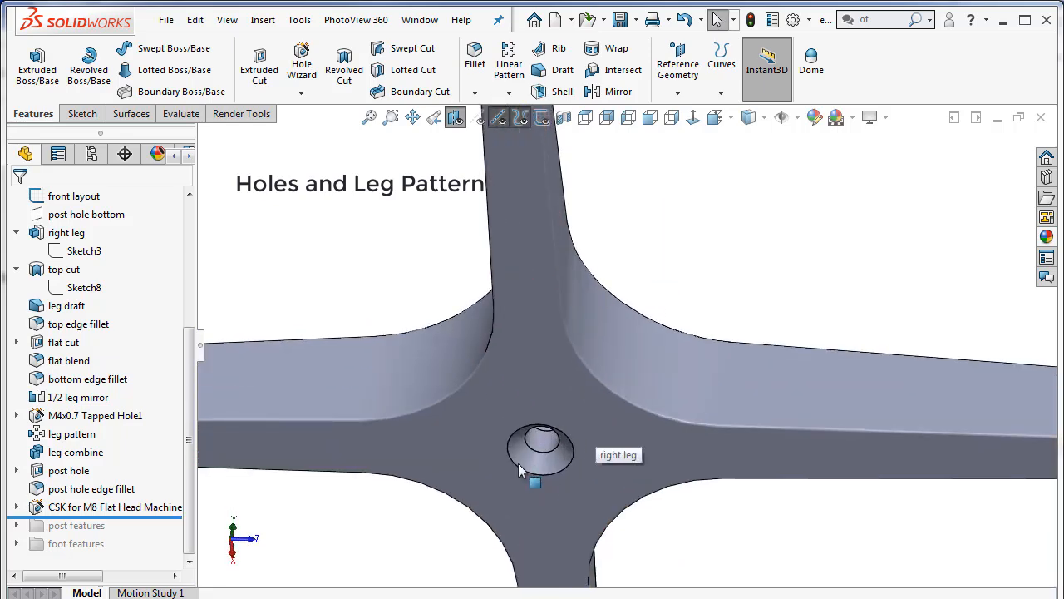
middle_drag(536, 473, 542, 417)
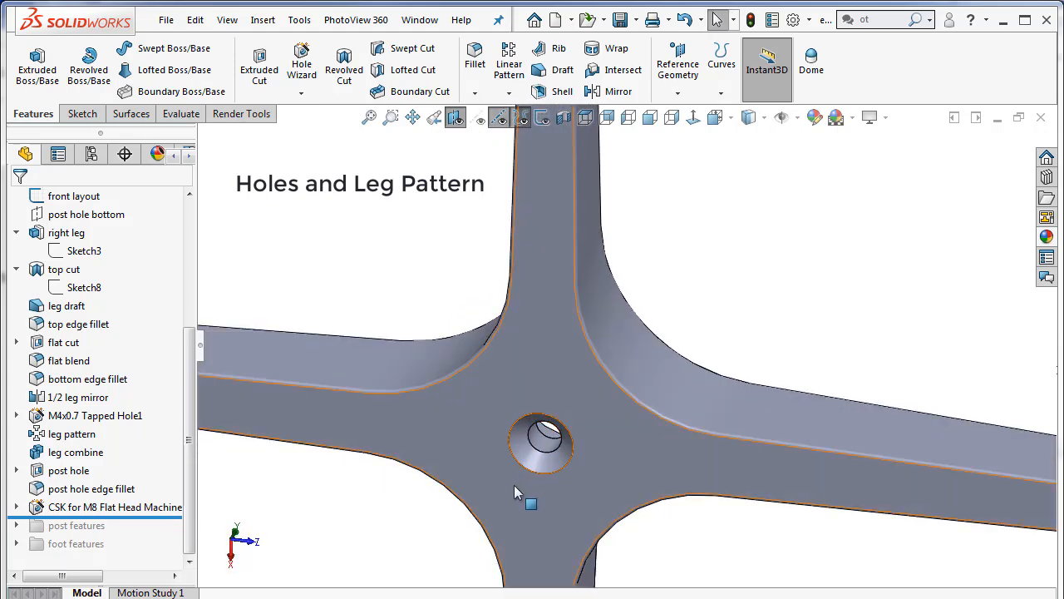
scroll(612, 412, down, 1)
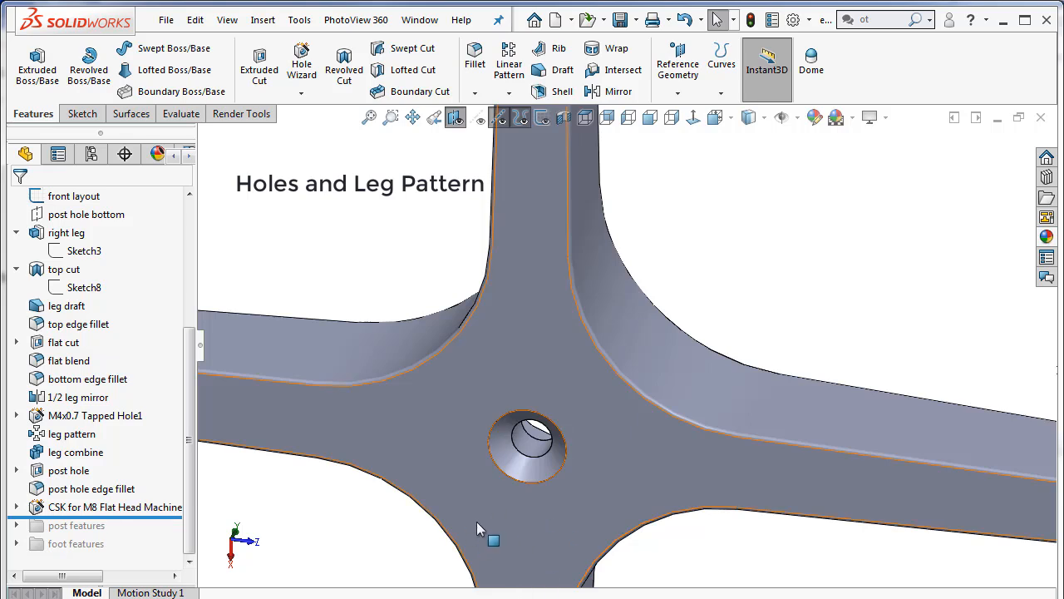
Open the M8 countersunk hole for editing and review its hole type, standard, screw type, size, fit and end condition.
right_click(109, 507)
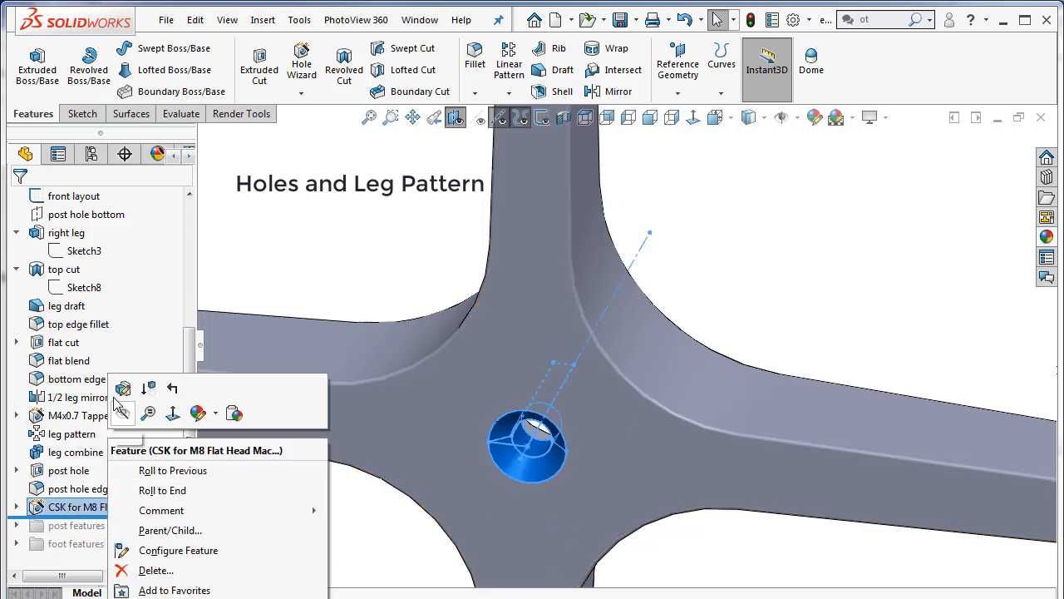
click(123, 389)
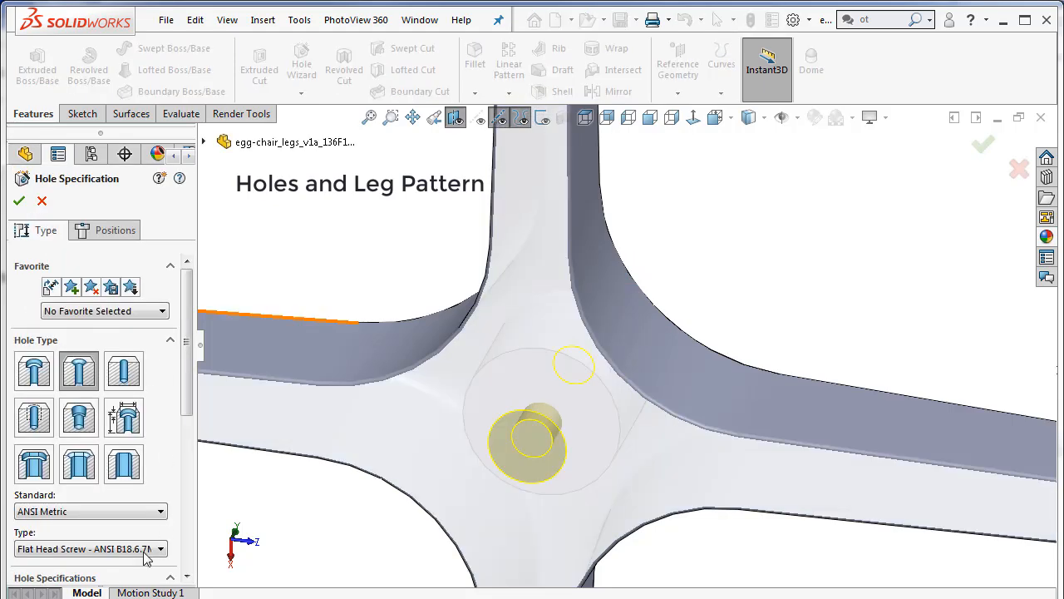
mouse_move(184, 395)
mouse_down()
mouse_move(184, 428)
mouse_move(185, 412)
mouse_up()
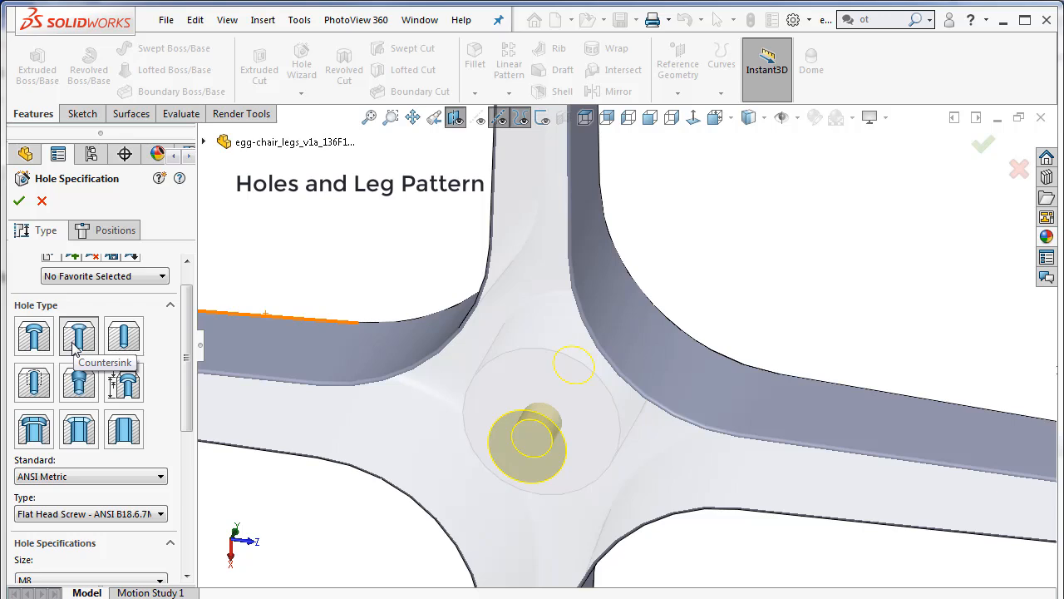
scroll(75, 475, down, 4)
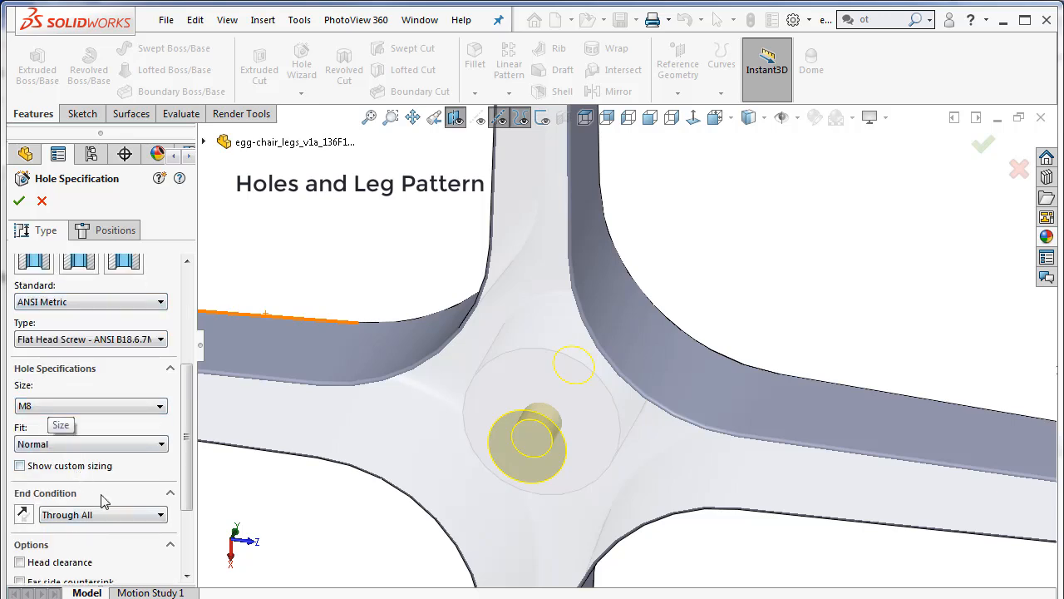
scroll(82, 455, down, 2)
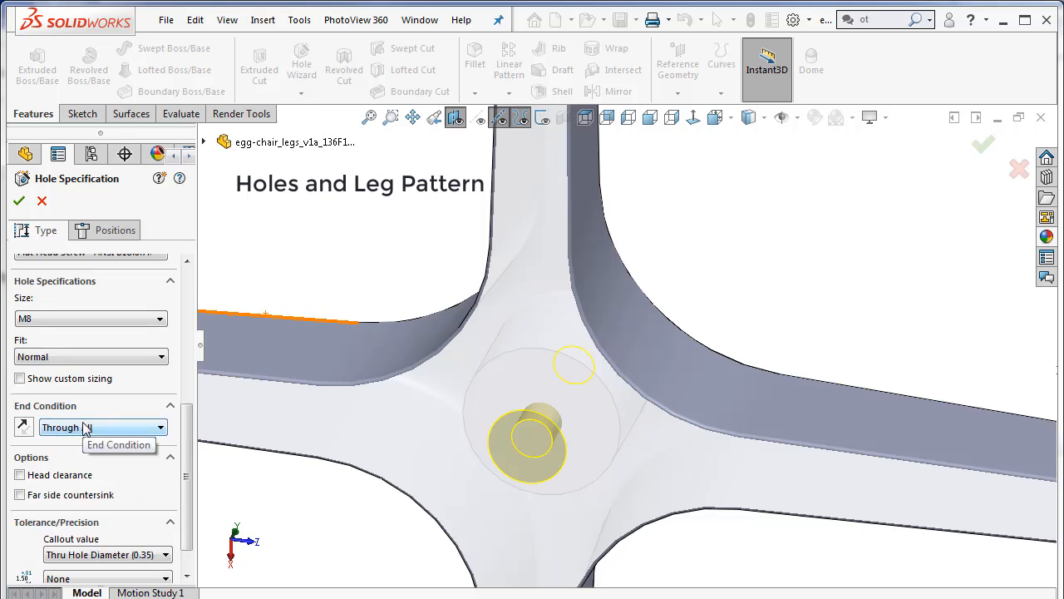
scroll(147, 493, down, 1)
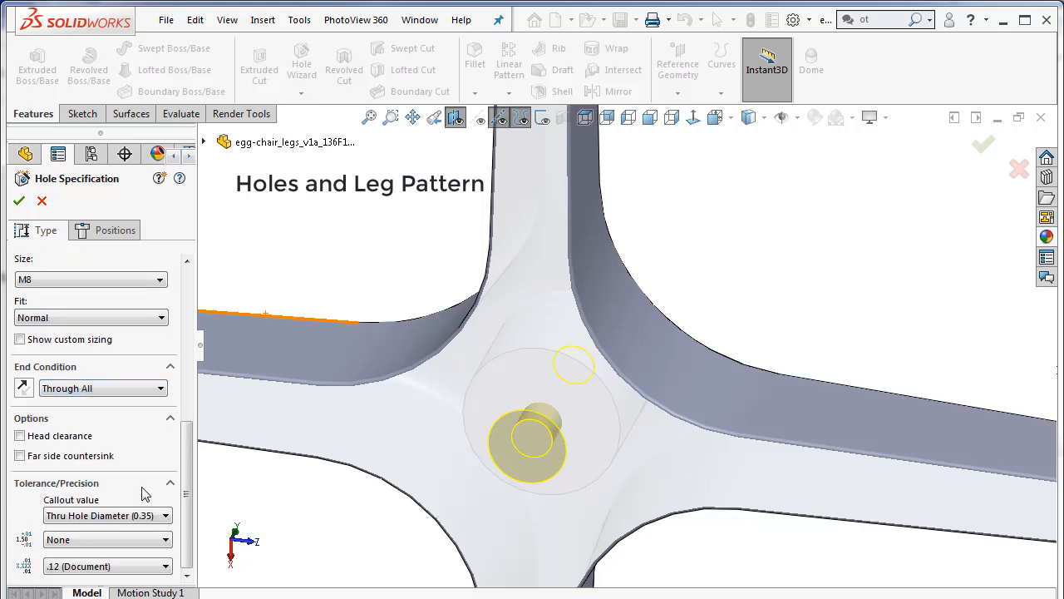
Show the sketches to check the countersunk hole's position at the hub center, and close the hole definition.
middle_drag(481, 445, 486, 370)
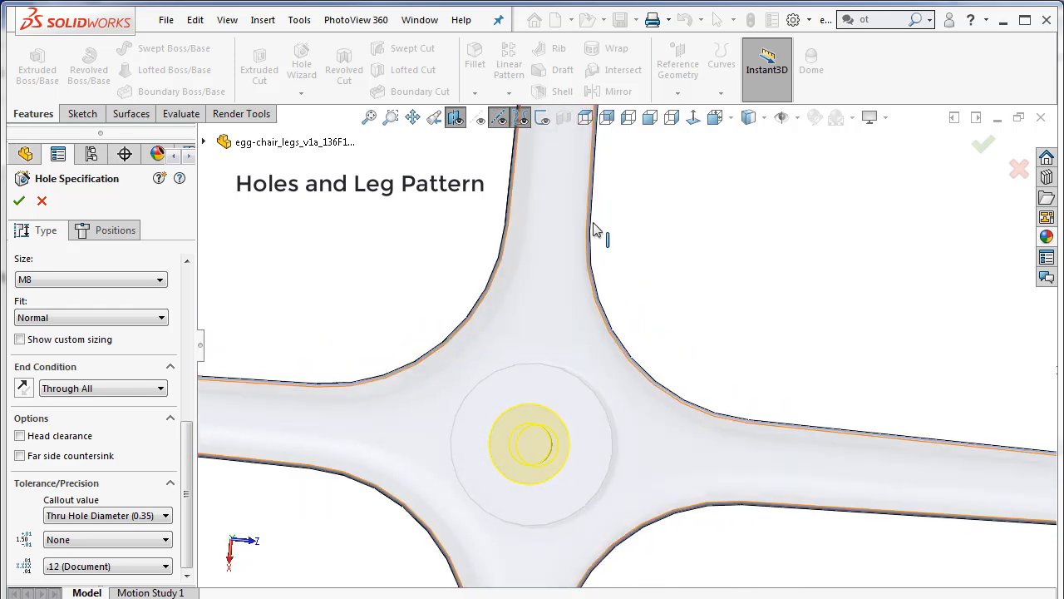
click(542, 117)
scroll(557, 458, down, 4)
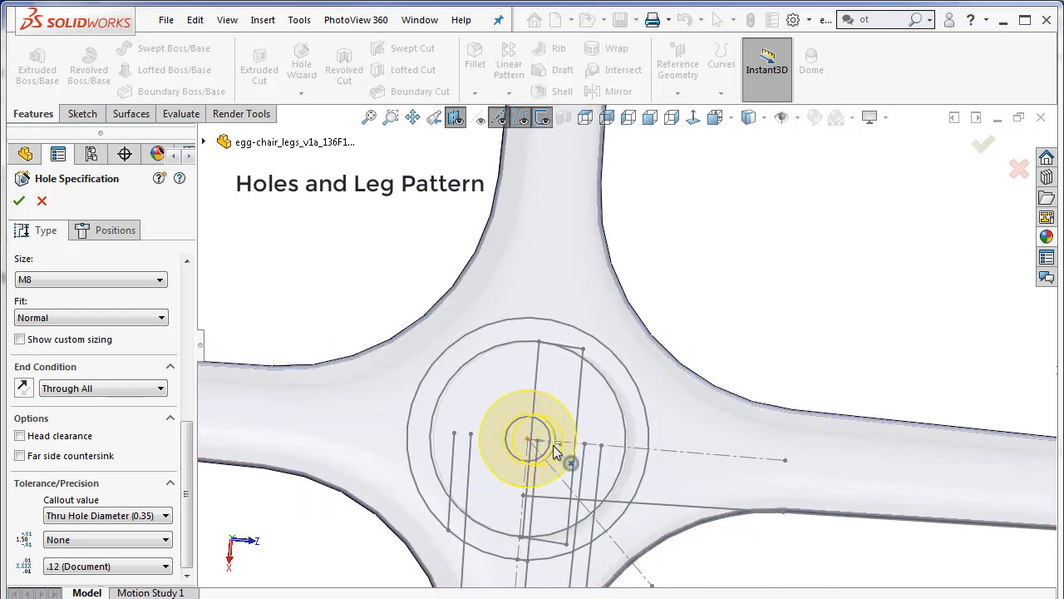
click(112, 230)
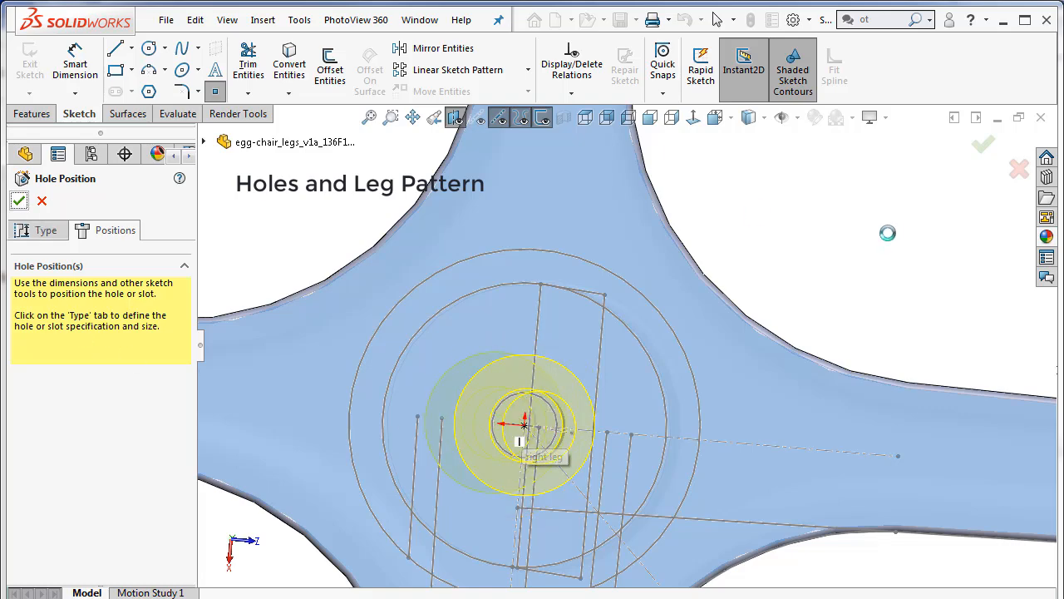
scroll(658, 325, up, 6)
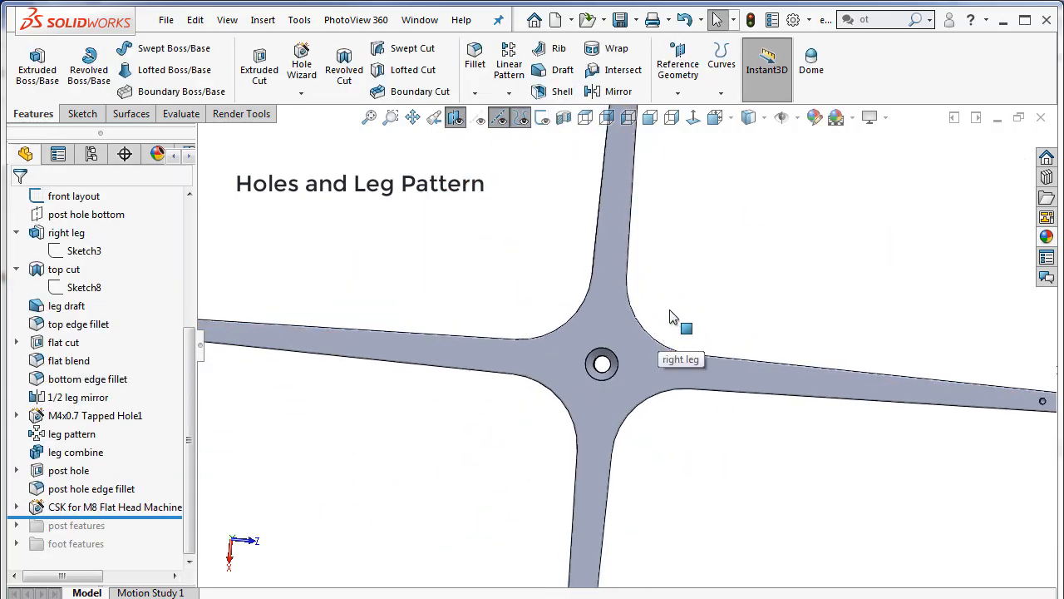
Roll the model forward to include the post and select the post standing in the hub.
middle_drag(698, 307, 673, 569)
scroll(702, 264, down, 2)
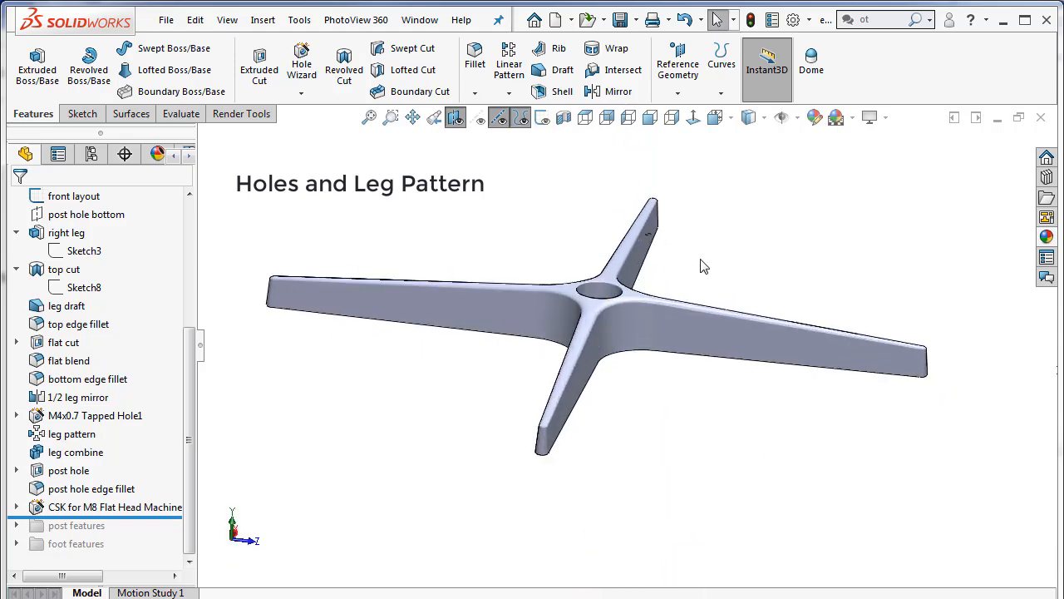
middle_drag(691, 286, 470, 542)
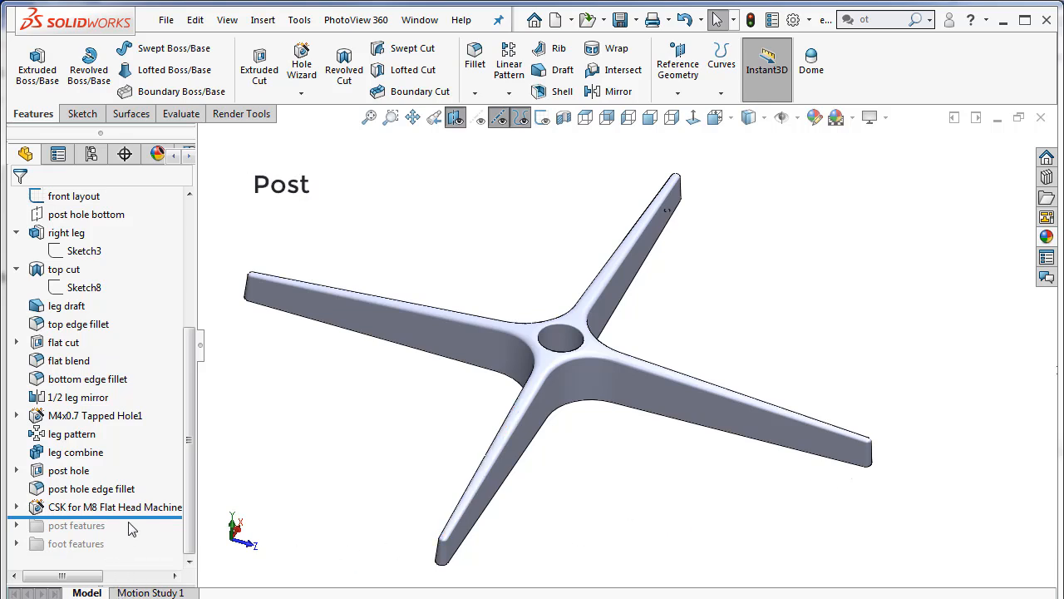
drag(136, 517, 135, 532)
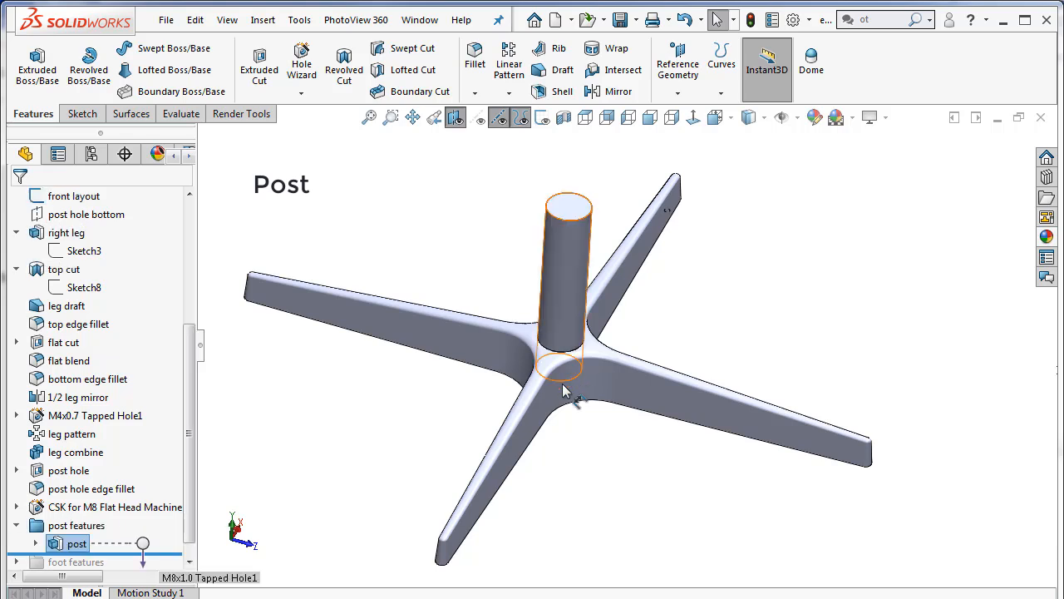
click(562, 390)
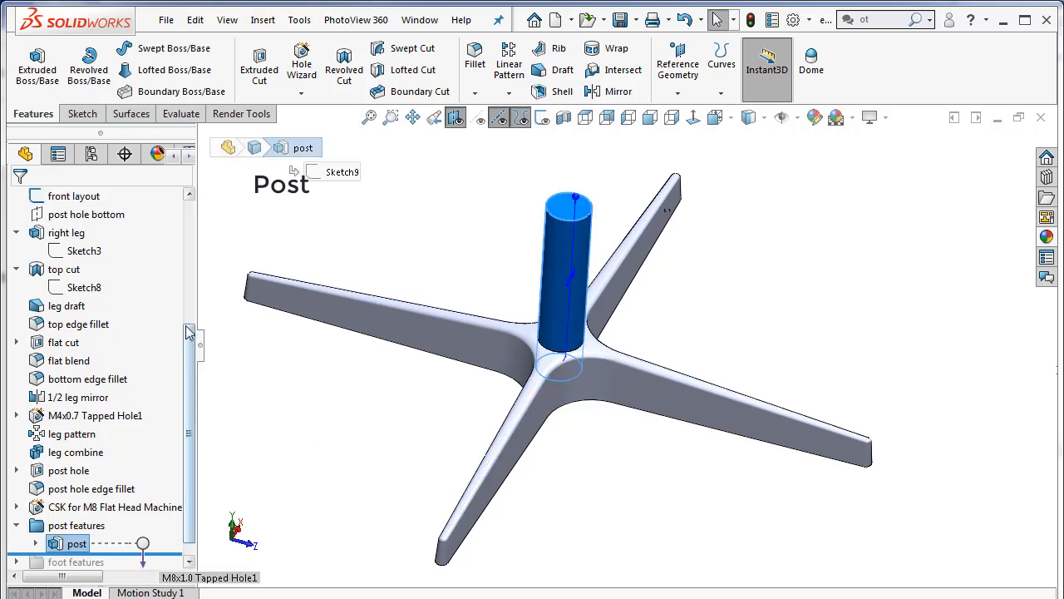
Look at the post through the countersunk hole from below and roll the model forward to include M8x1.0 Tapped Hole1.
scroll(191, 401, up, 3)
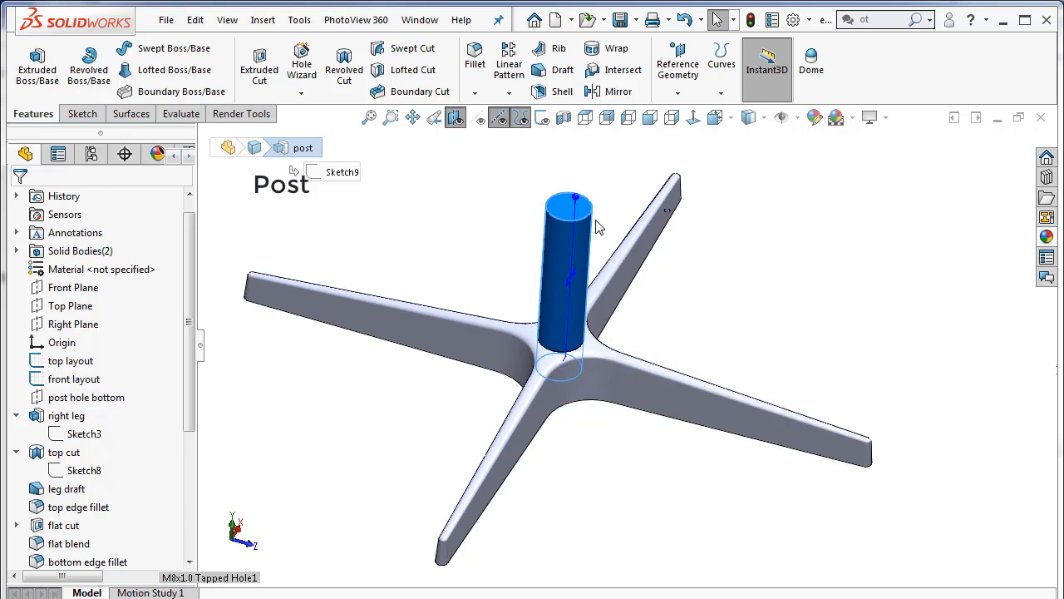
scroll(189, 416, down, 3)
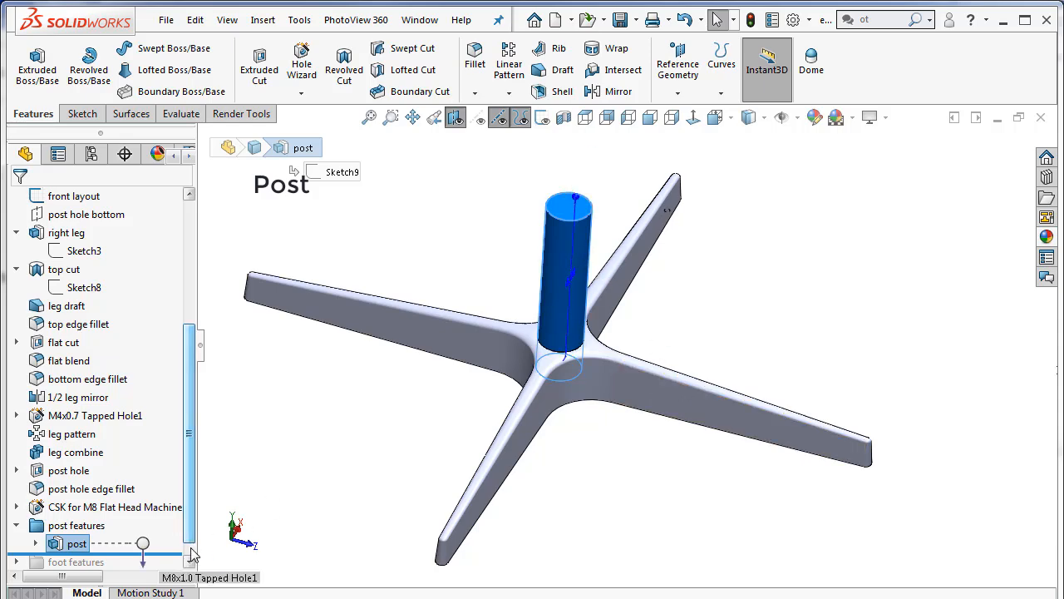
middle_drag(497, 430, 560, 586)
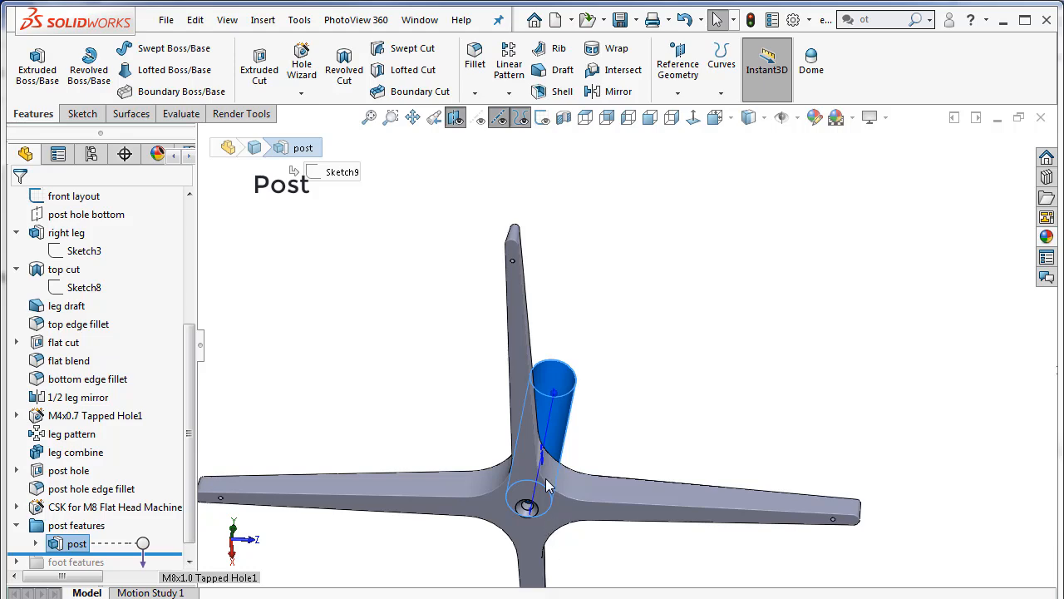
key(ctrl+8)
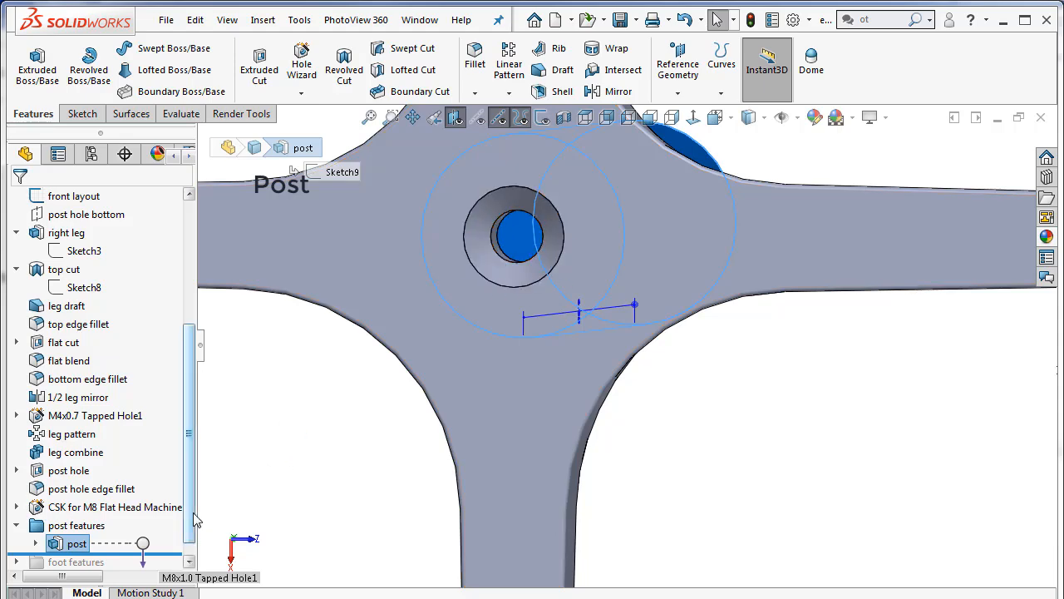
click(190, 562)
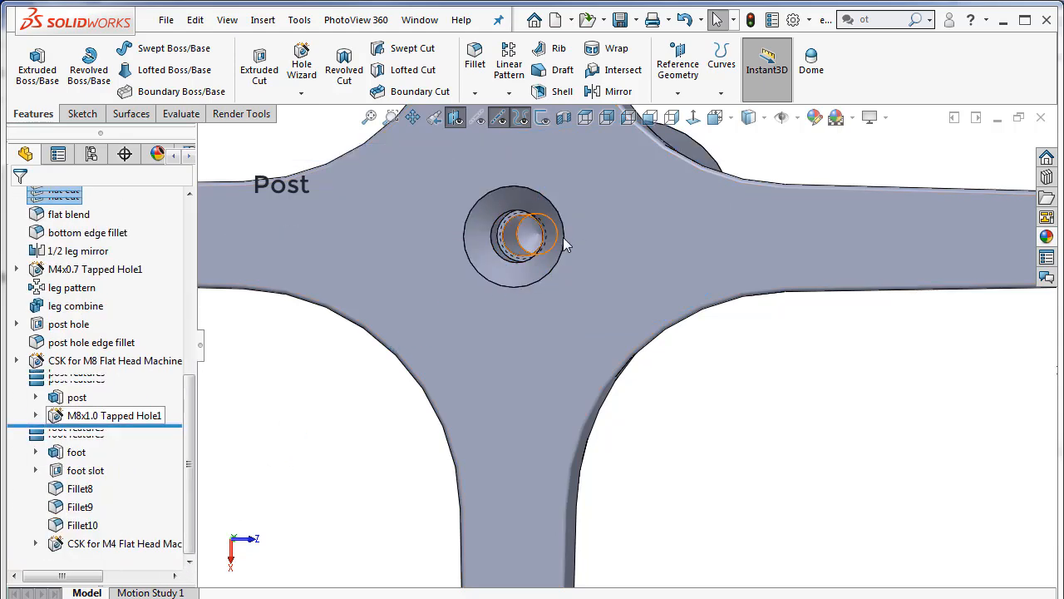
Open M8x1.0 Tapped Hole1 for editing and review its hole type, standard, size, end condition, thread depth and options.
scroll(545, 235, down, 3)
click(81, 418)
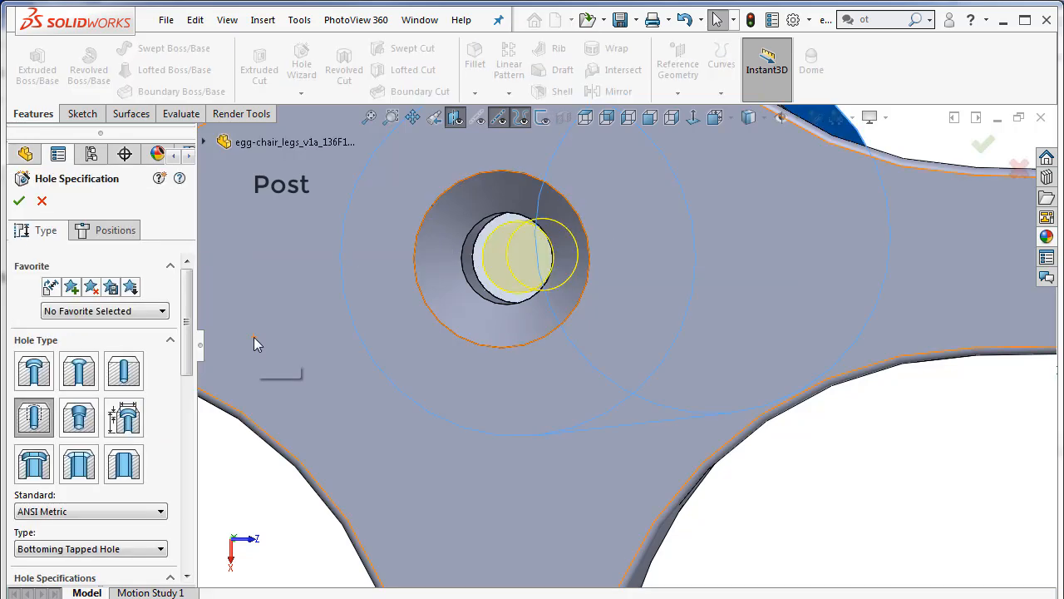
drag(191, 349, 200, 374)
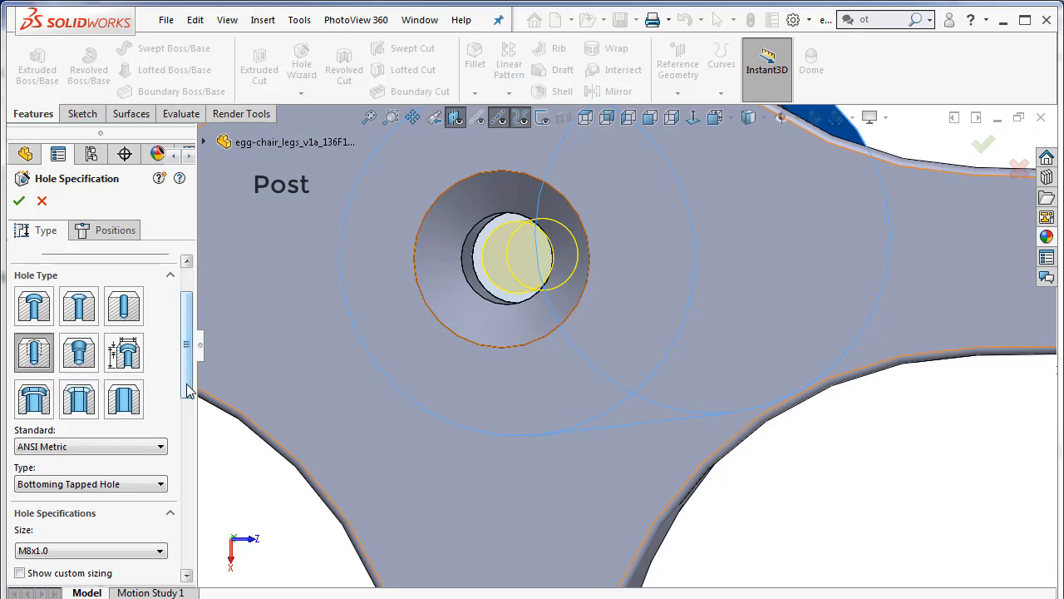
scroll(46, 400, down, 3)
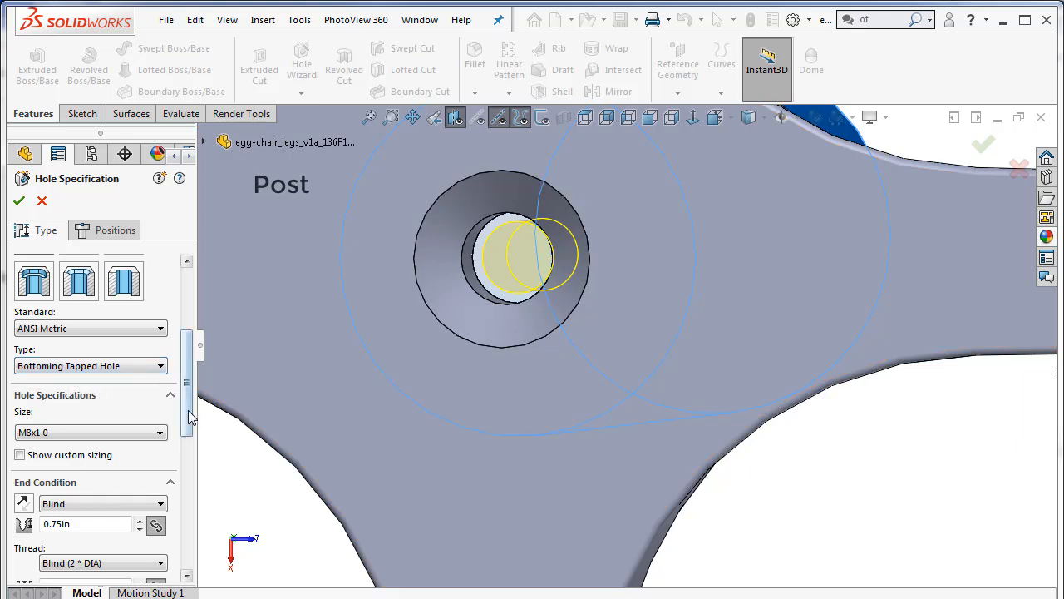
scroll(176, 453, down, 3)
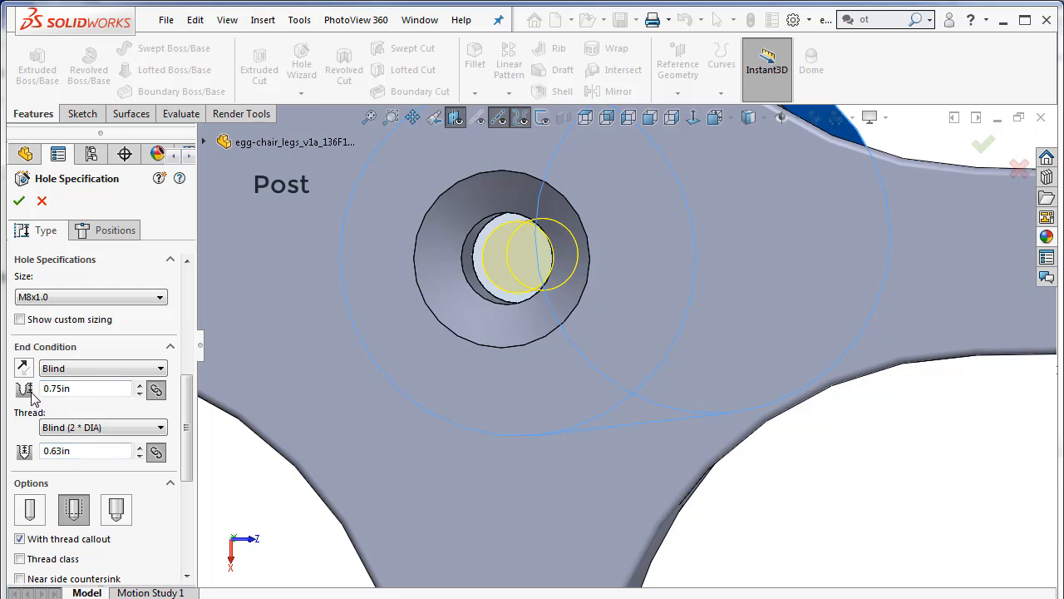
drag(185, 445, 185, 473)
Check the tapped hole's position at the post center with the sketches shown, and close the hole definition without changes.
click(108, 230)
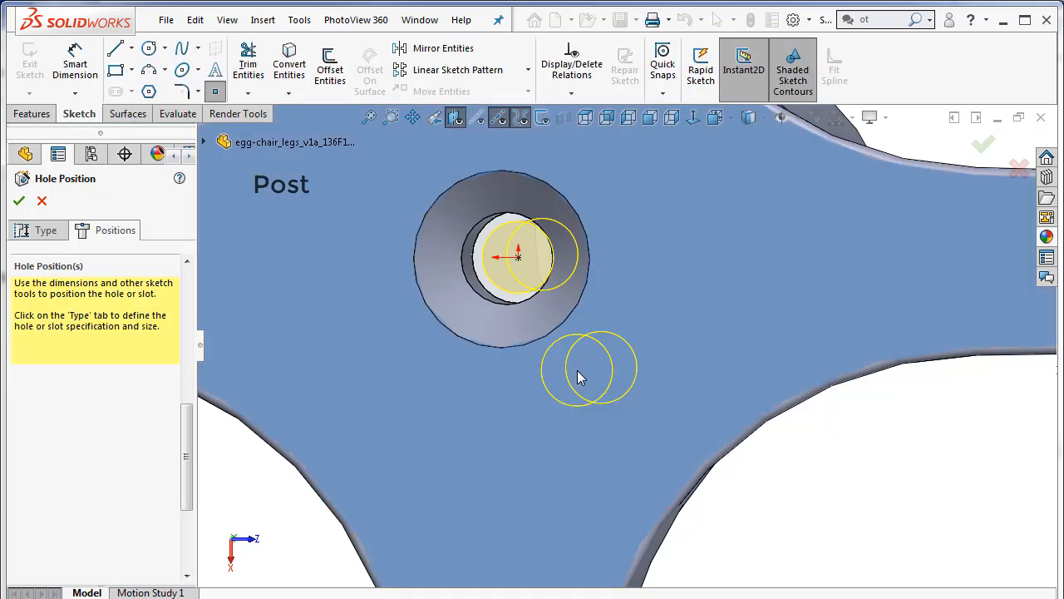
mouse_move(596, 370)
middle_down()
mouse_move(608, 363)
mouse_move(584, 366)
middle_up()
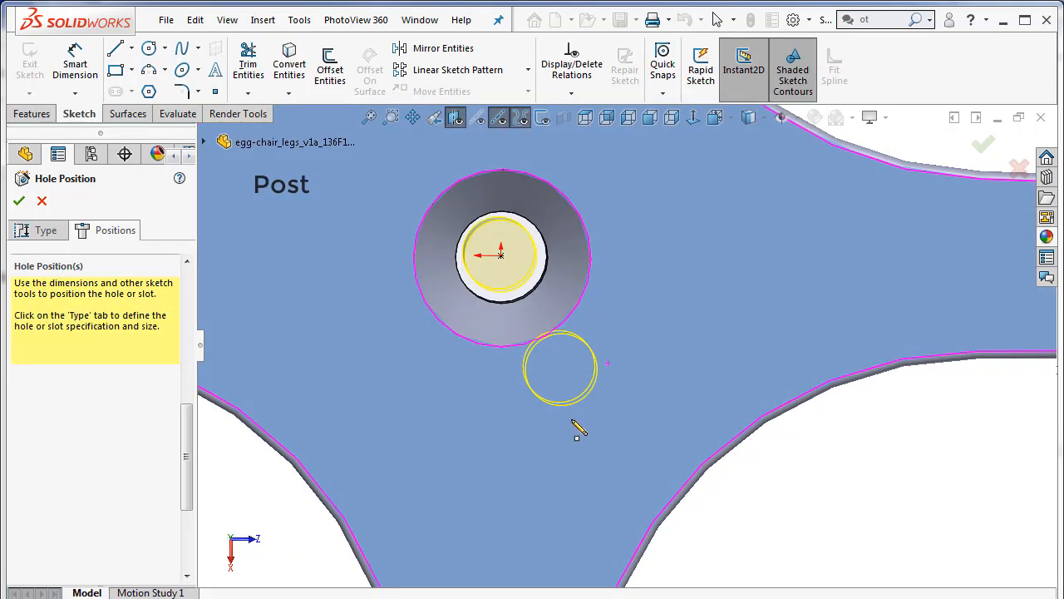
click(541, 118)
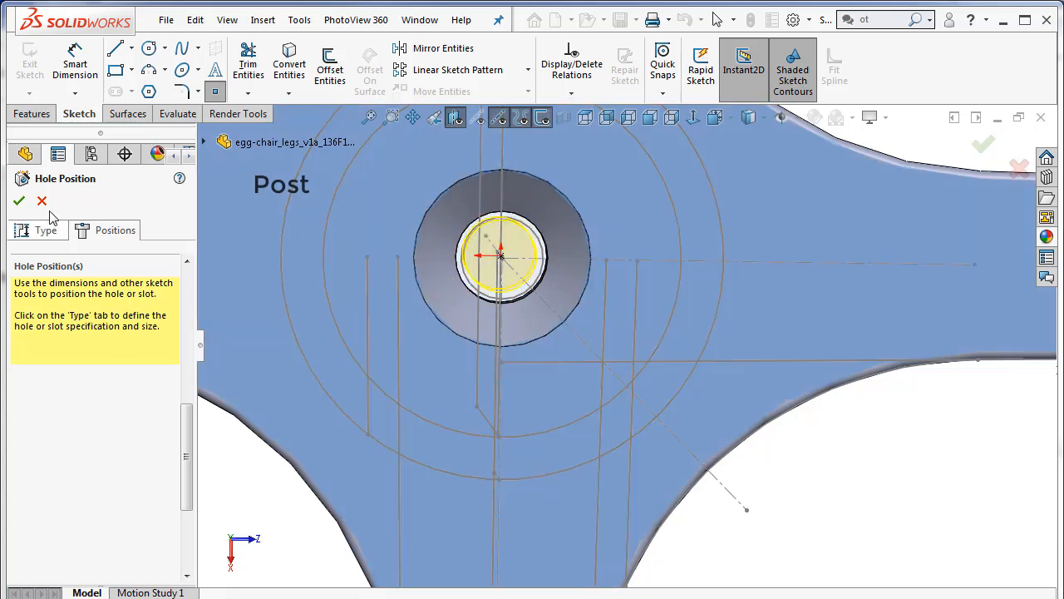
click(42, 200)
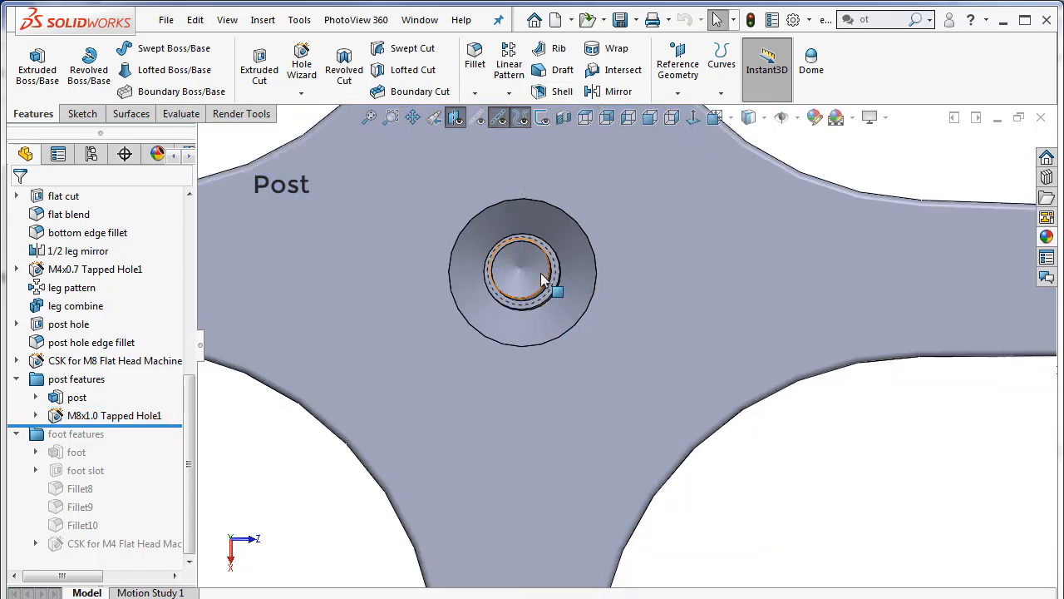
Isolate the post body, examine the tapped hole in its end face, and exit the isolated view.
right_click(545, 271)
click(556, 248)
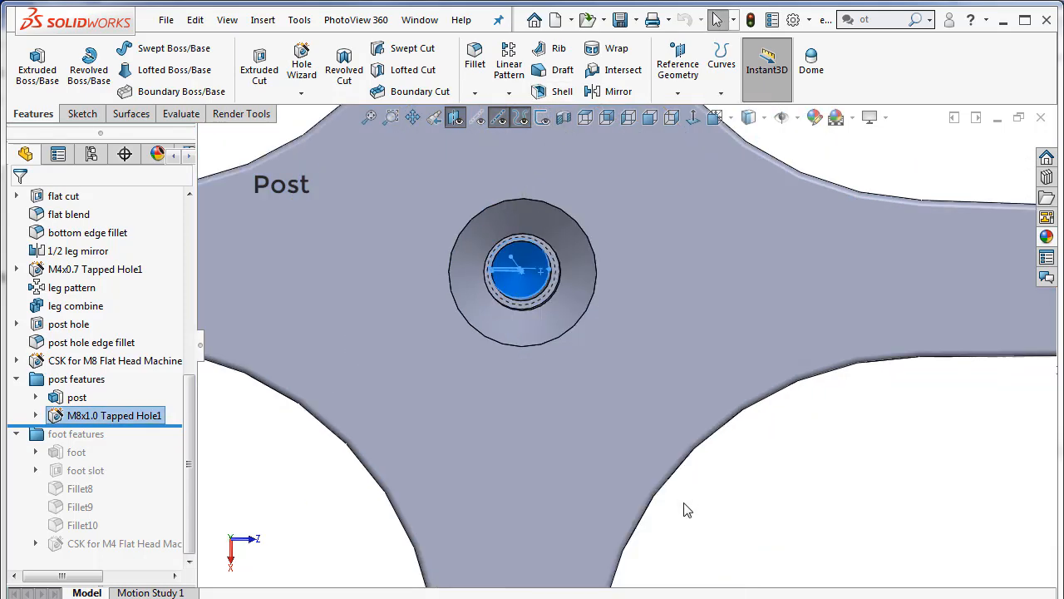
scroll(715, 415, up, 3)
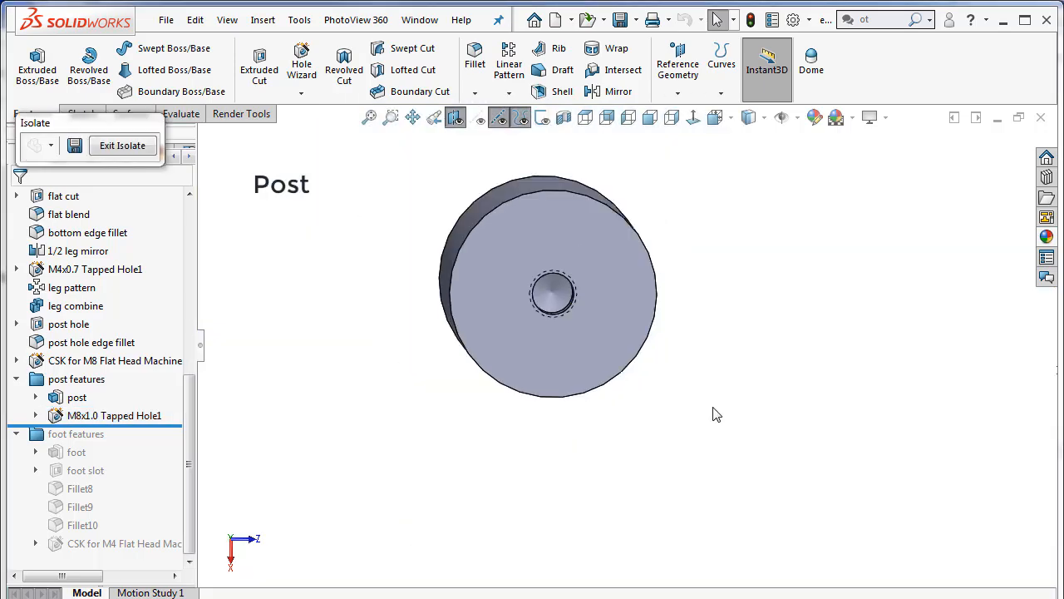
middle_drag(617, 356, 618, 387)
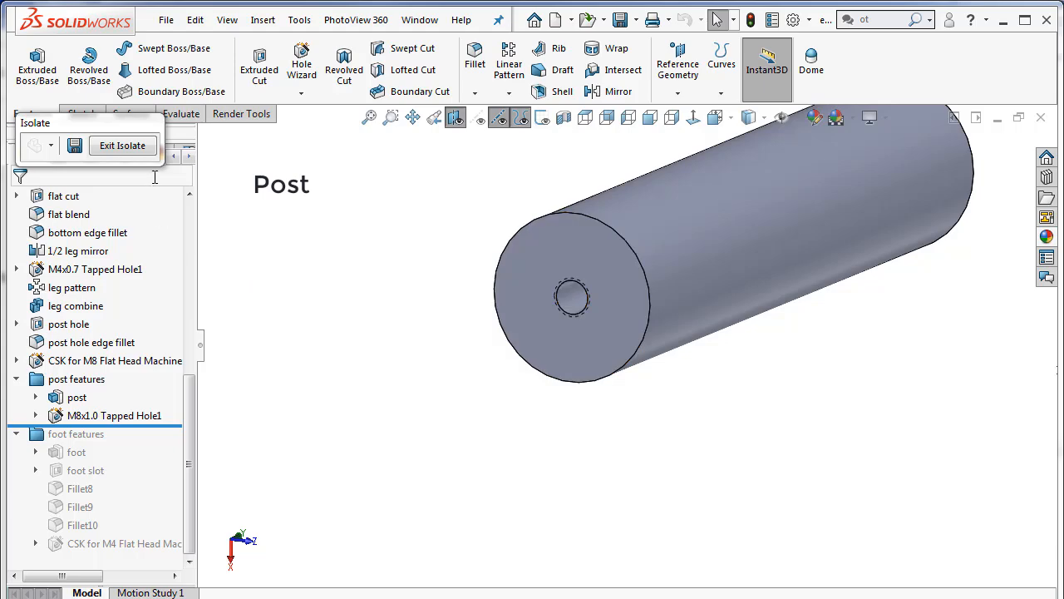
click(125, 147)
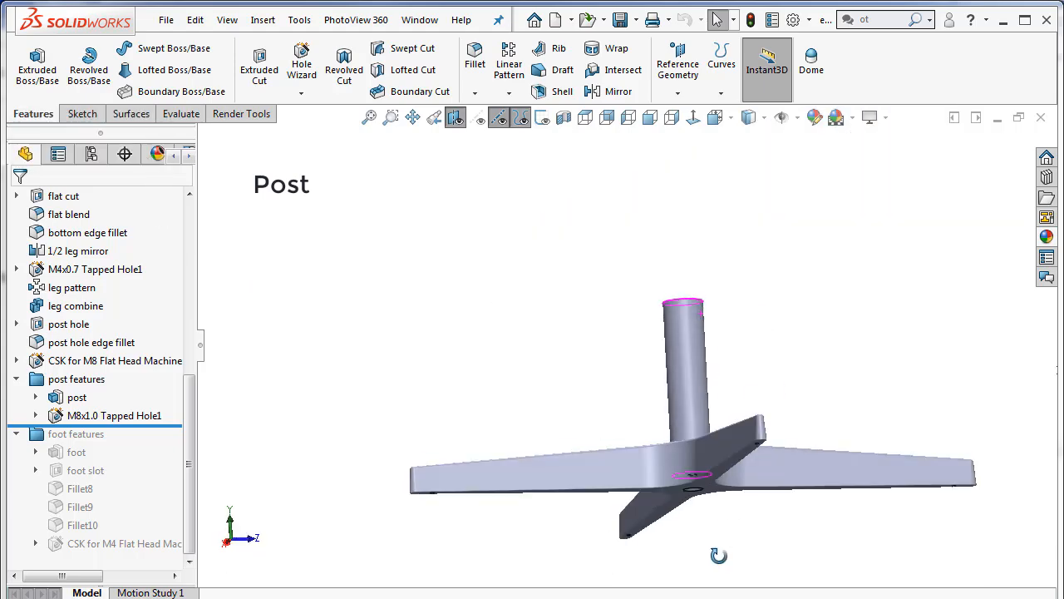
Roll the model forward to include the foot feature and look at the foot under the leg's end.
middle_drag(718, 556, 953, 551)
scroll(954, 549, down, 1)
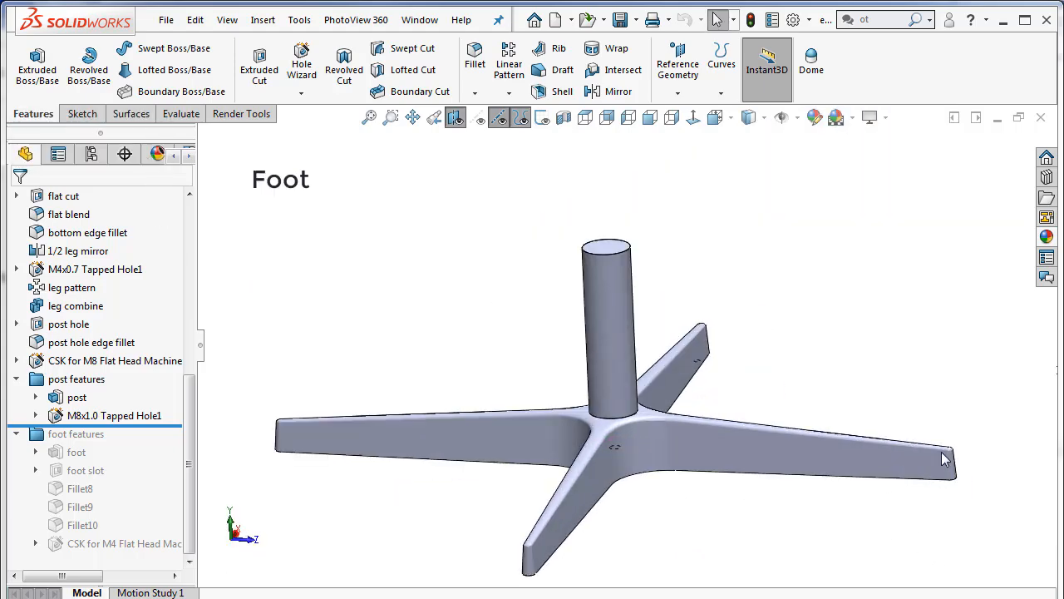
drag(177, 426, 177, 461)
middle_drag(784, 405, 701, 490)
scroll(840, 495, down, 8)
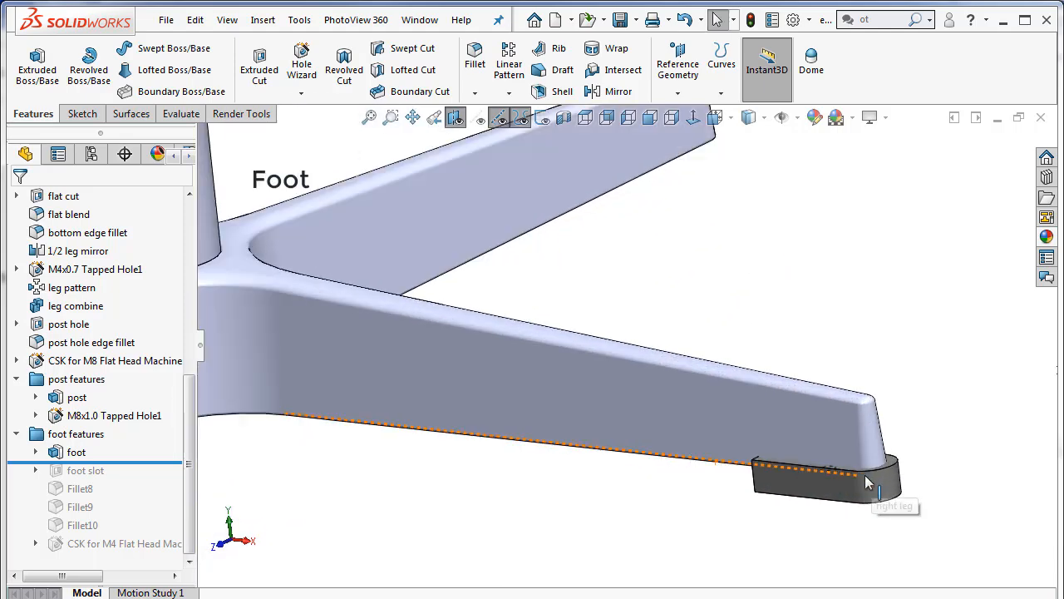
Expand the foot feature and select Sketch11 to examine its profile around the leg's end.
click(36, 452)
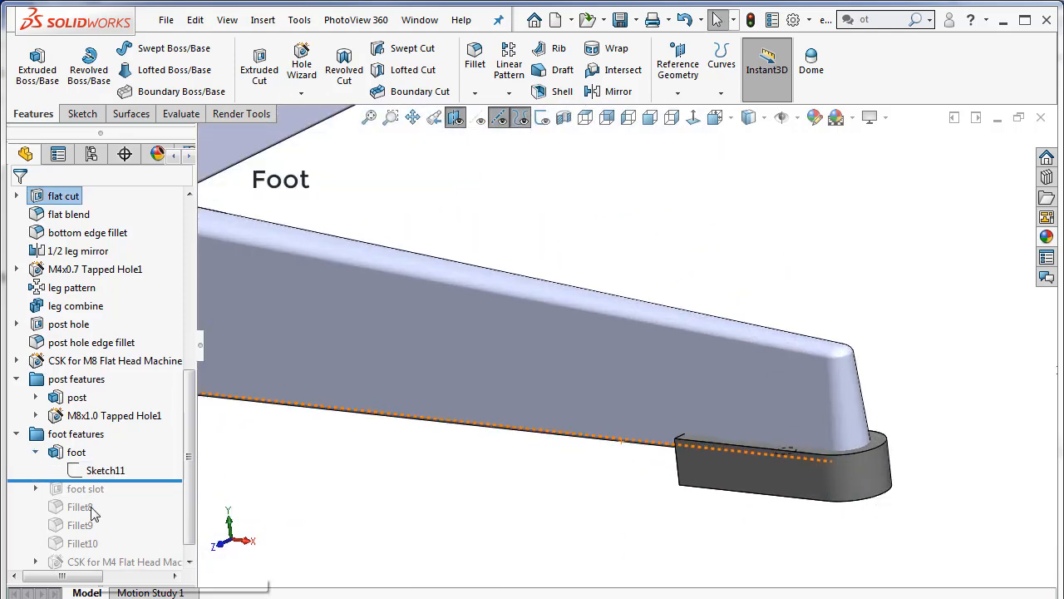
click(91, 471)
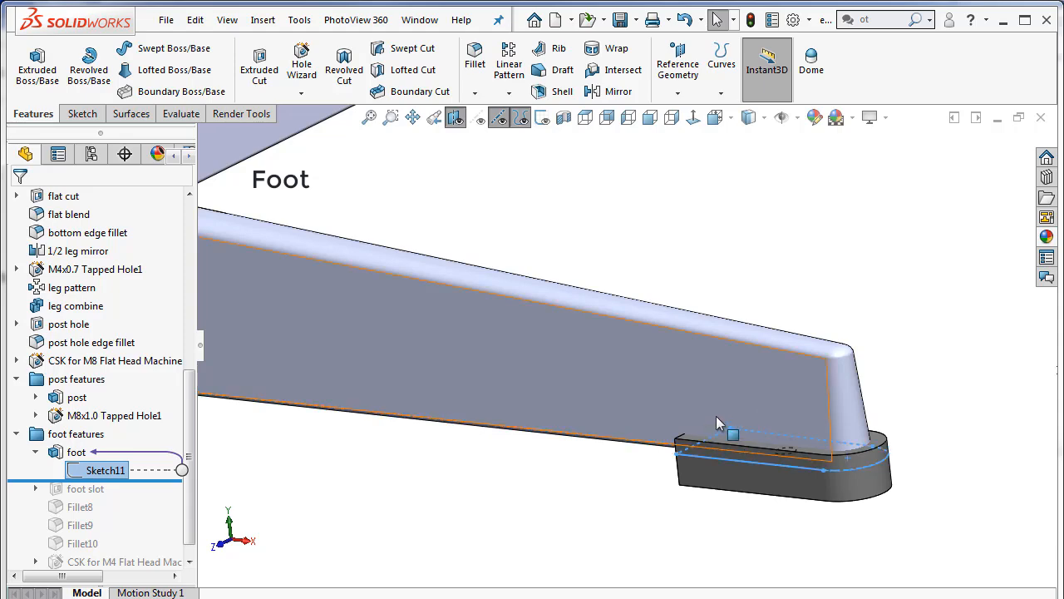
middle_drag(699, 486, 711, 512)
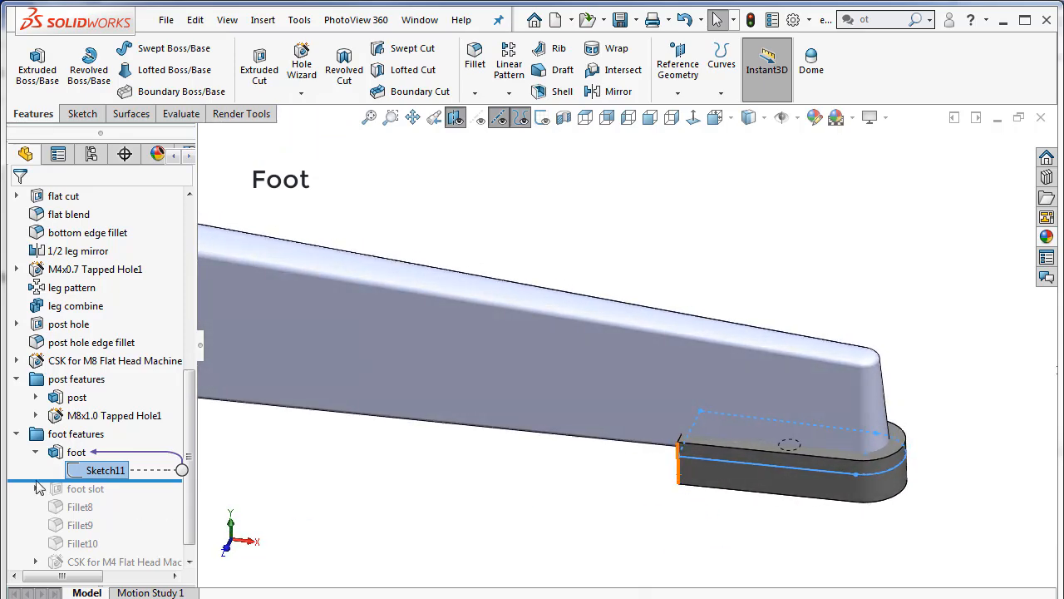
Open the foot extrusion for editing, review its two Up To Vertex directions against the layout sketch, and close it.
right_click(64, 455)
click(76, 386)
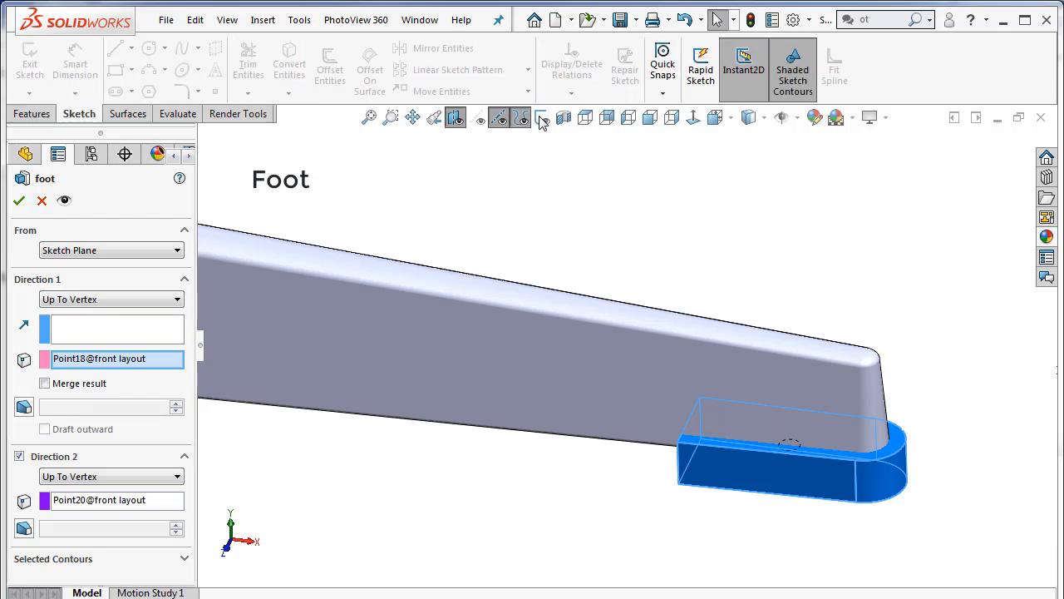
scroll(715, 499, down, 2)
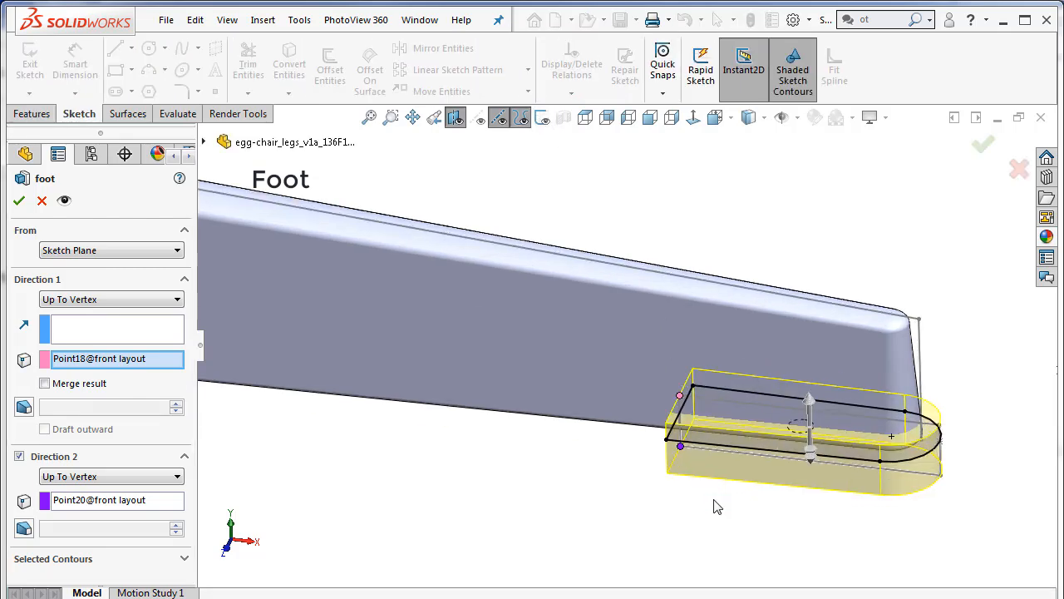
middle_drag(722, 492, 748, 477)
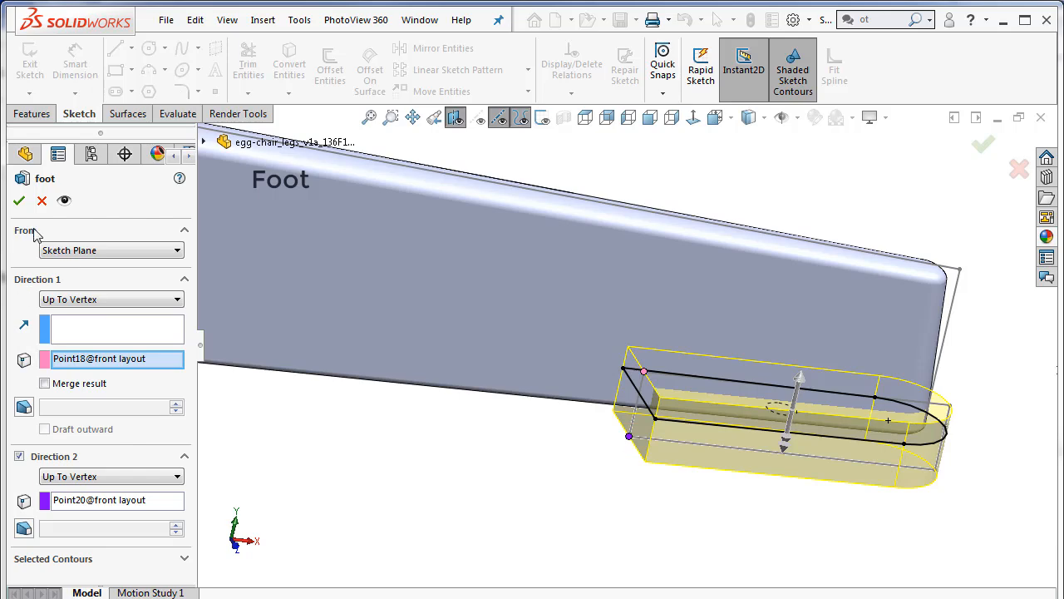
click(19, 200)
Roll the model forward to include the foot slot and review its Sketch12 profile against the layout sketches.
scroll(187, 566, down, 4)
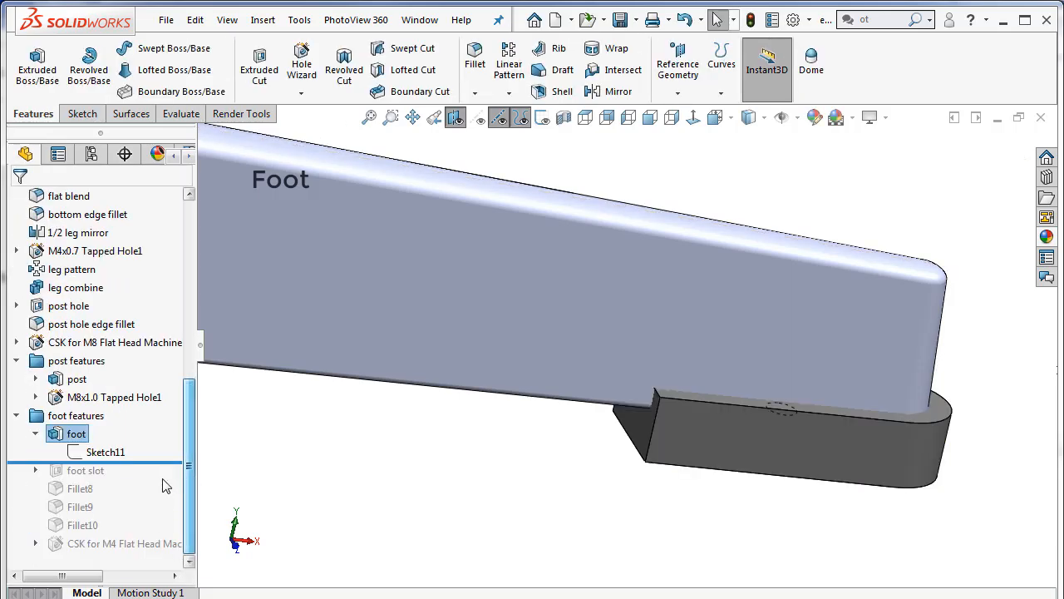
drag(170, 462, 170, 480)
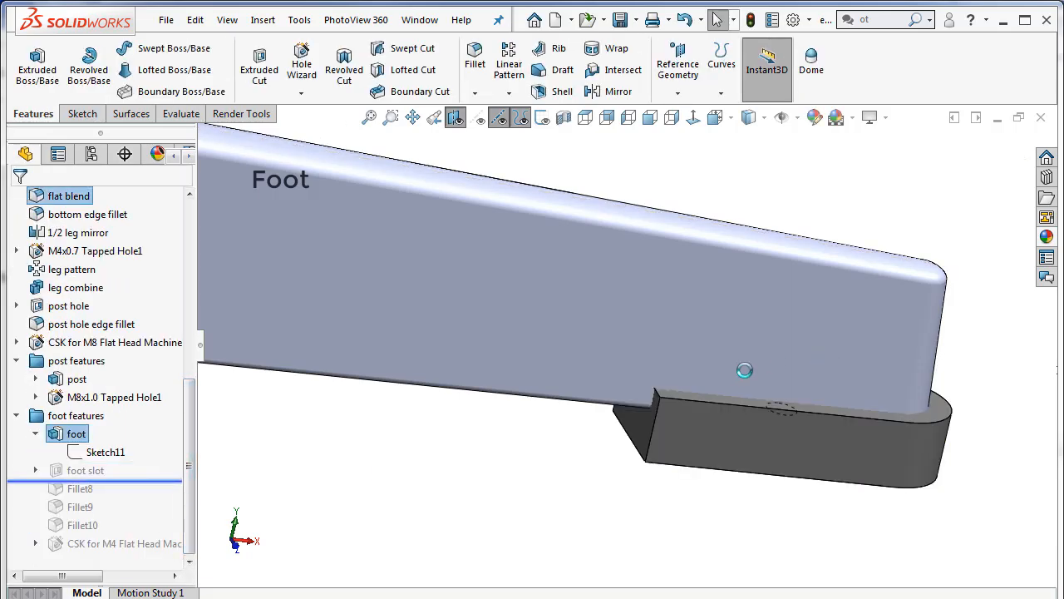
click(86, 471)
click(101, 437)
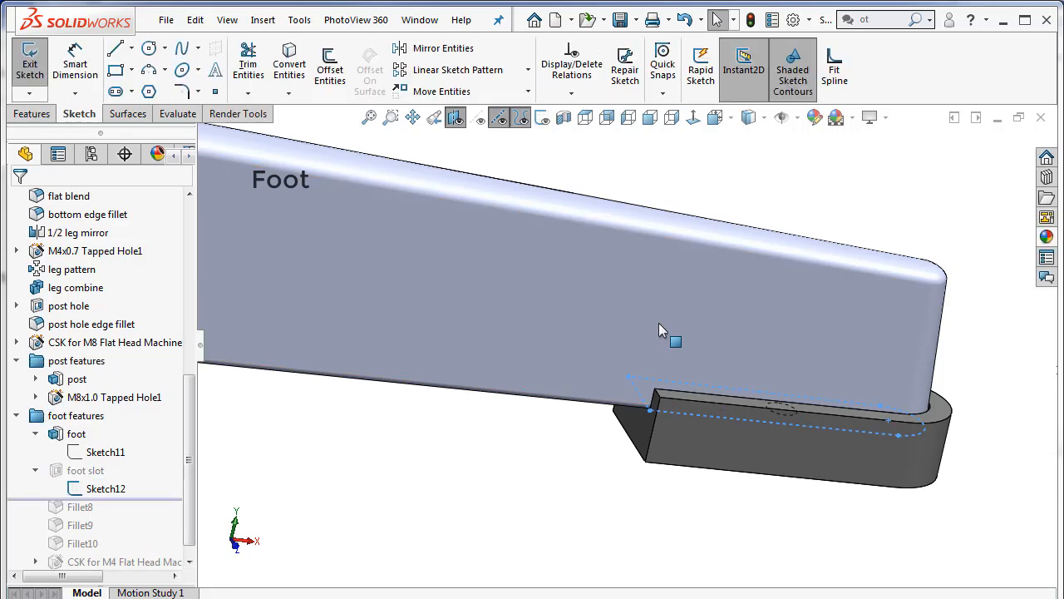
middle_drag(648, 429, 657, 381)
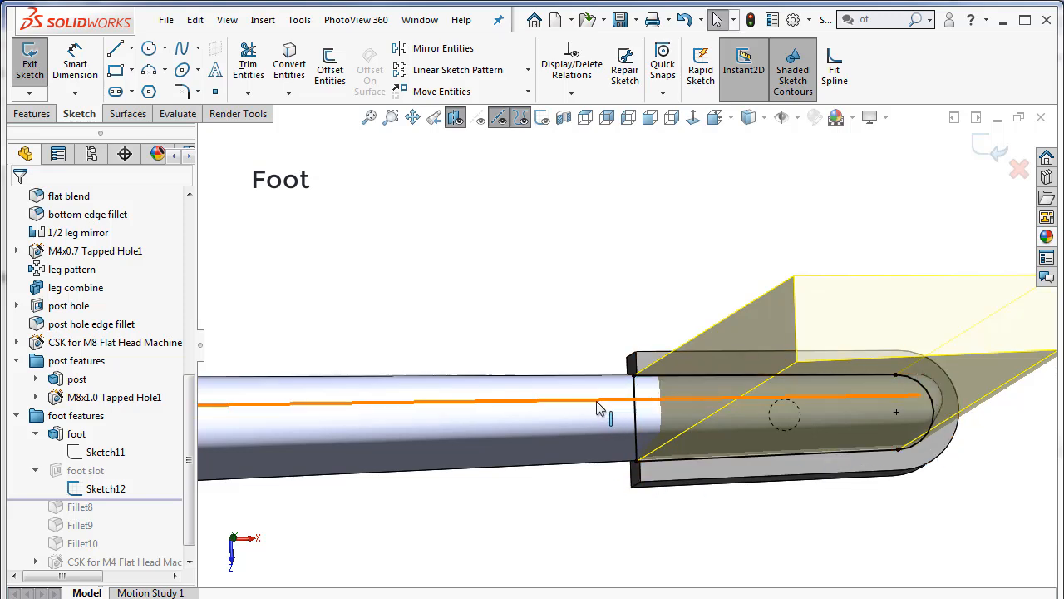
mouse_move(582, 472)
middle_down()
mouse_move(611, 545)
mouse_move(616, 508)
middle_up()
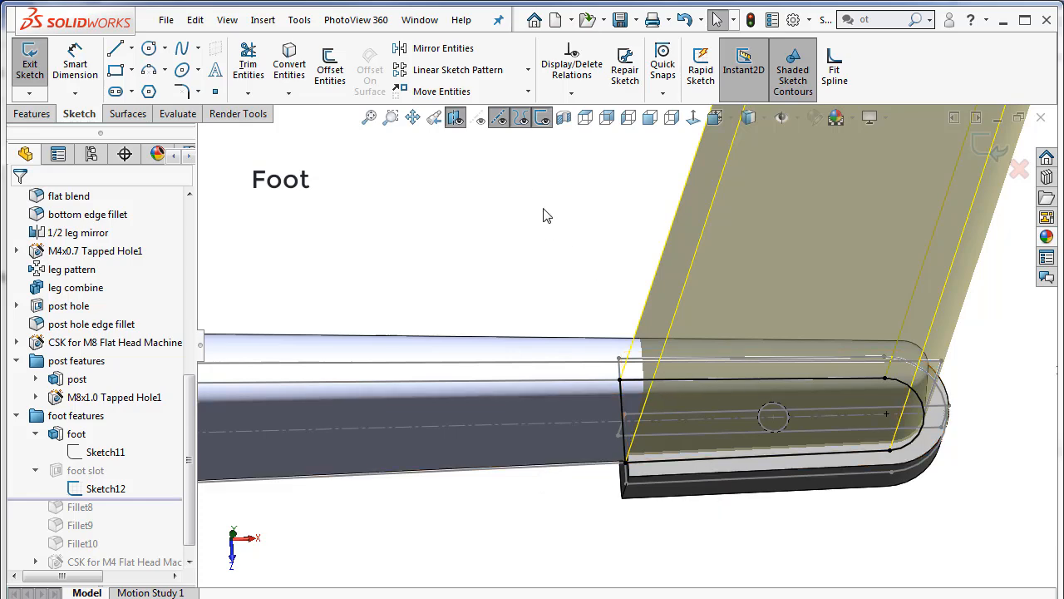
click(1000, 145)
mouse_move(723, 503)
middle_down()
mouse_move(718, 357)
mouse_move(785, 360)
mouse_move(687, 340)
mouse_move(604, 399)
mouse_move(691, 338)
mouse_move(749, 341)
mouse_move(731, 403)
middle_up()
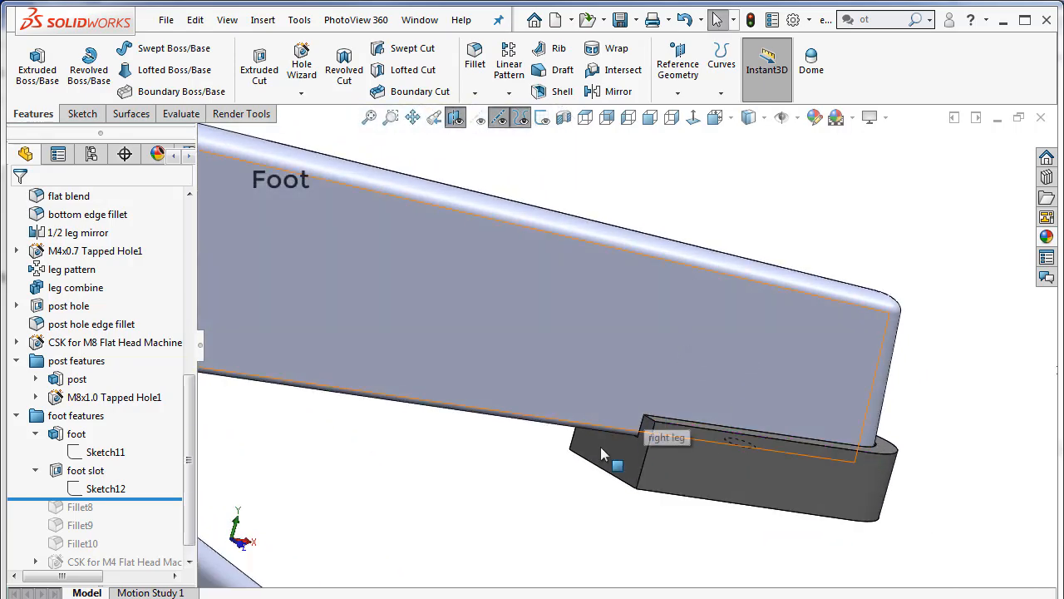
Roll the model forward to include Fillet8, Fillet9 and Fillet10 and examine the foot's edges from below.
drag(174, 498, 176, 552)
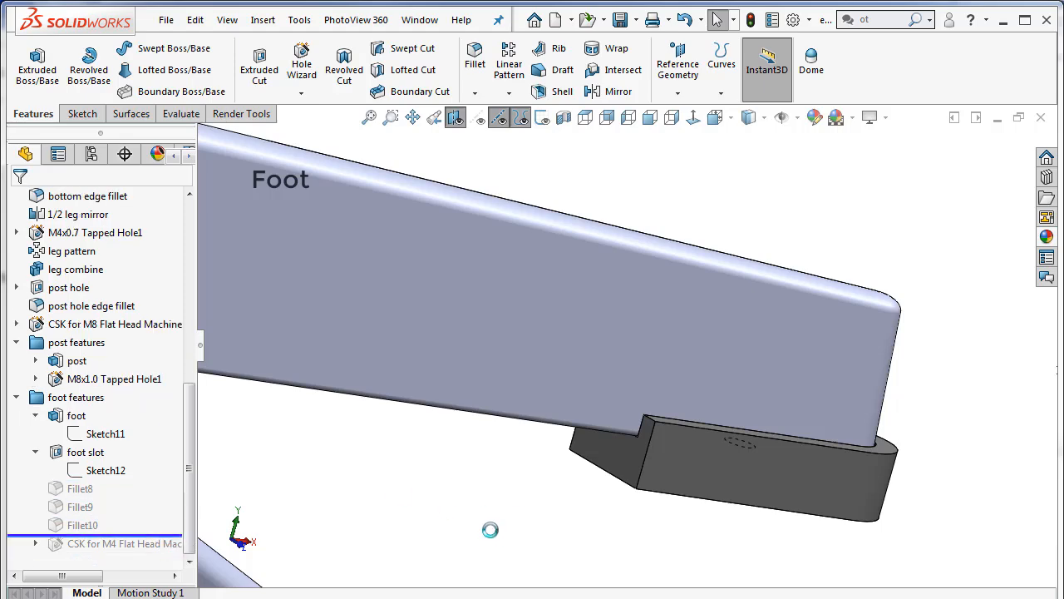
scroll(730, 484, up, 1)
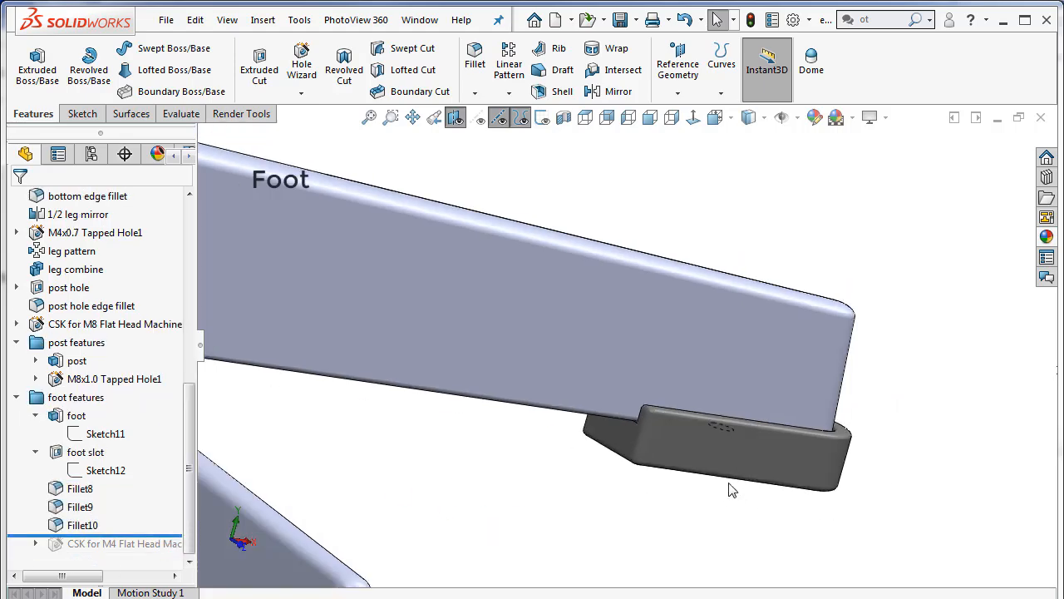
middle_drag(729, 480, 693, 298)
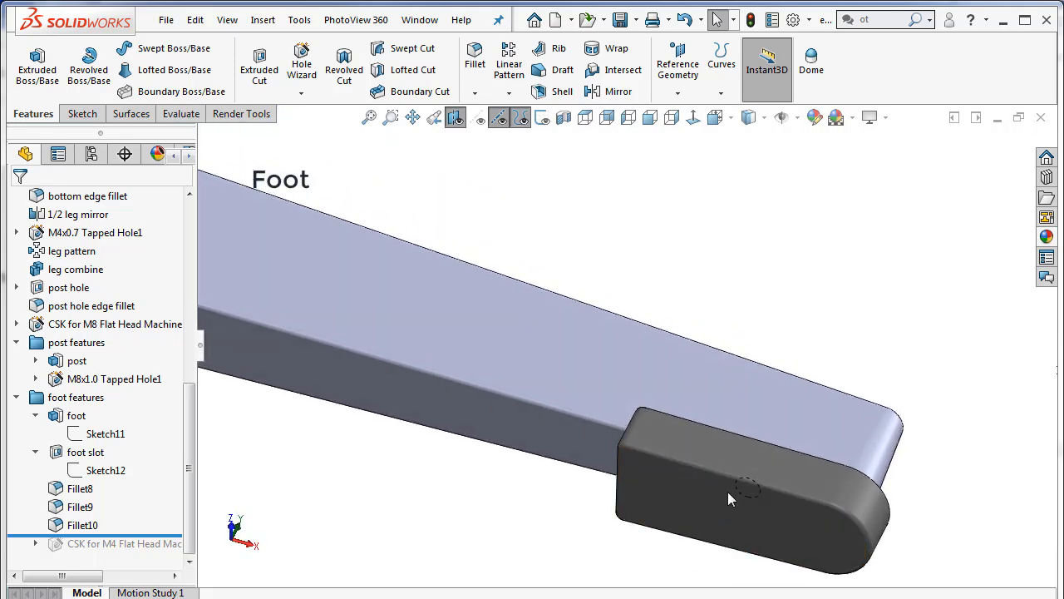
scroll(777, 529, down, 2)
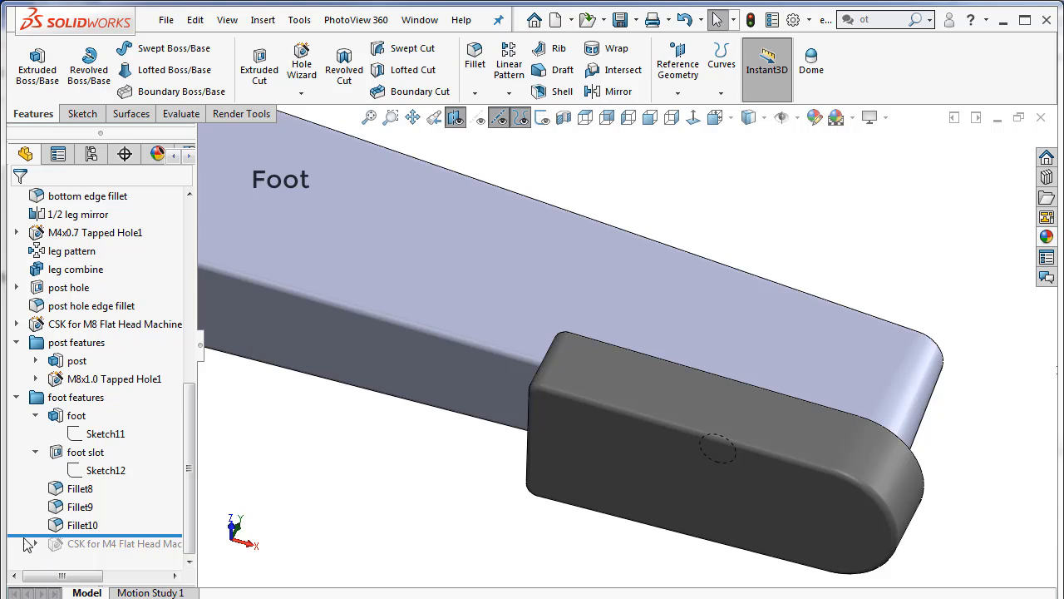
Roll the model forward to include the M4 flat head countersunk hole and look through it from below the foot.
drag(25, 544, 25, 554)
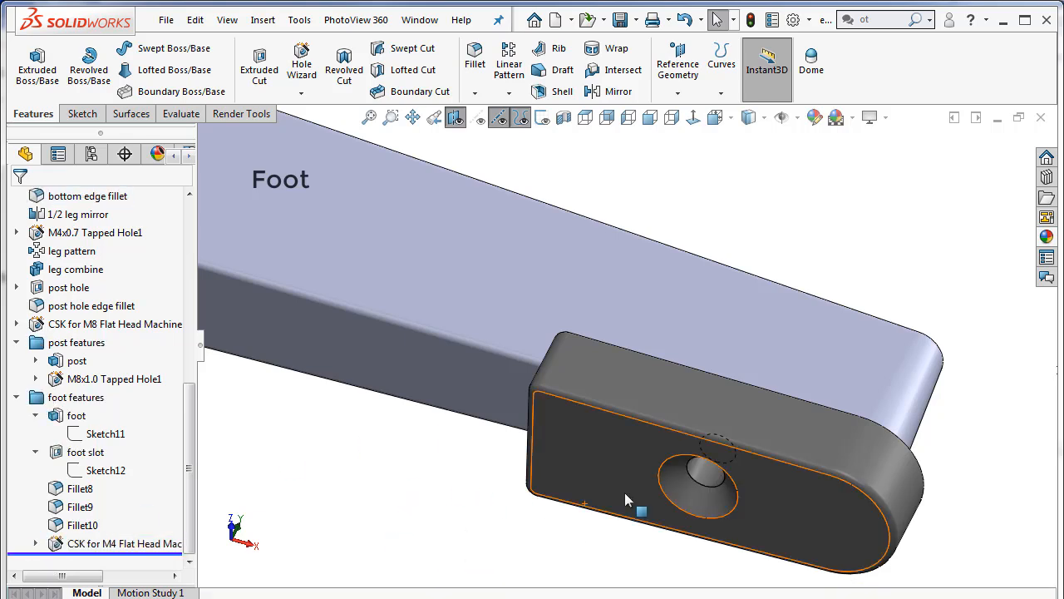
scroll(624, 492, up, 1)
middle_drag(622, 470, 637, 404)
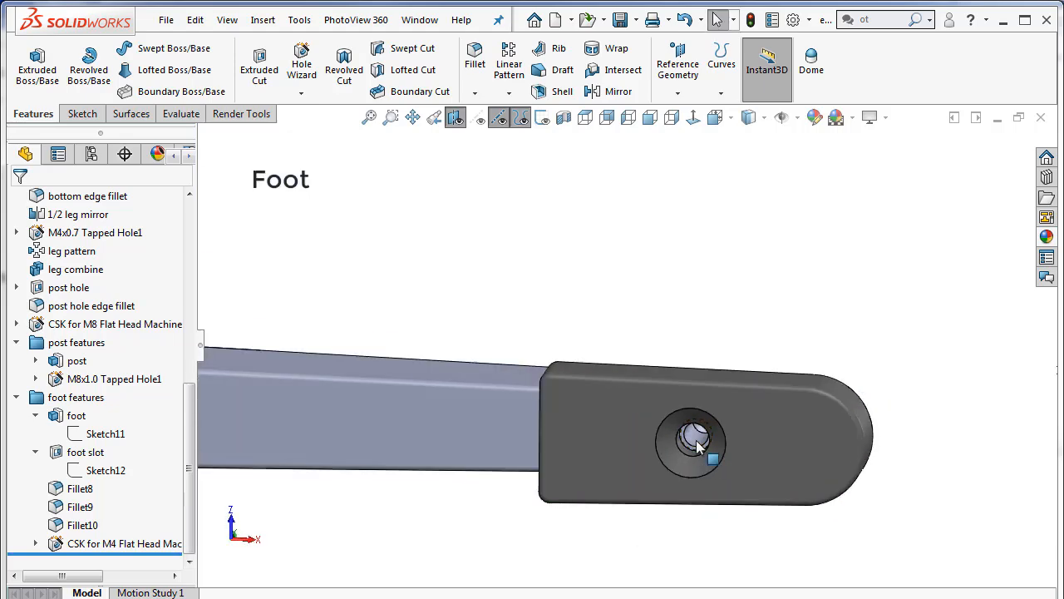
scroll(699, 447, down, 2)
middle_drag(576, 530, 580, 543)
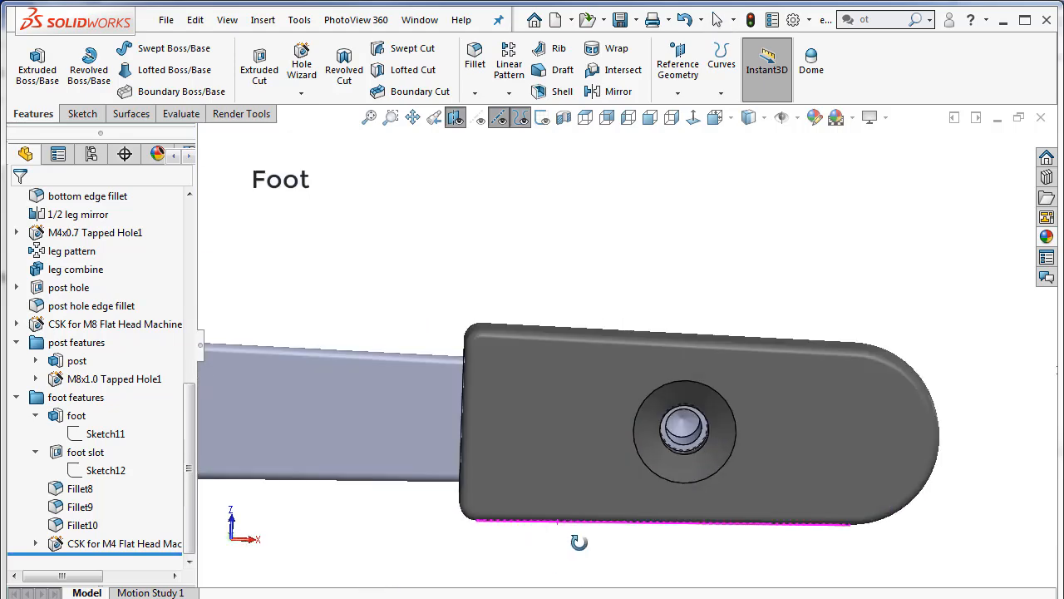
Open the foot's M4 flat head countersunk hole for editing, review its size, end condition and feature scope, and close it.
right_click(121, 543)
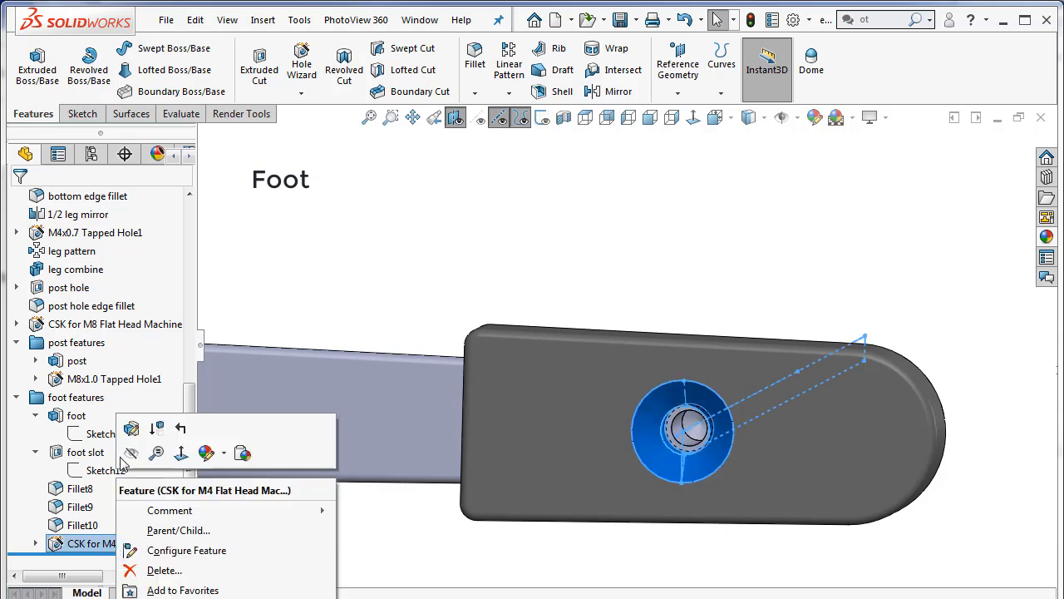
click(130, 429)
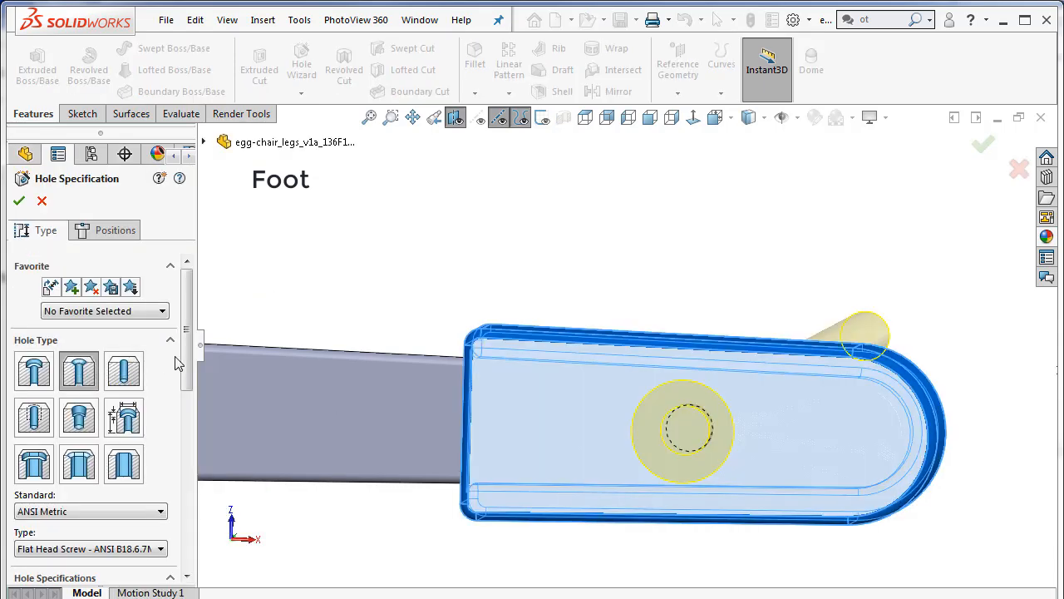
scroll(79, 366, down, 3)
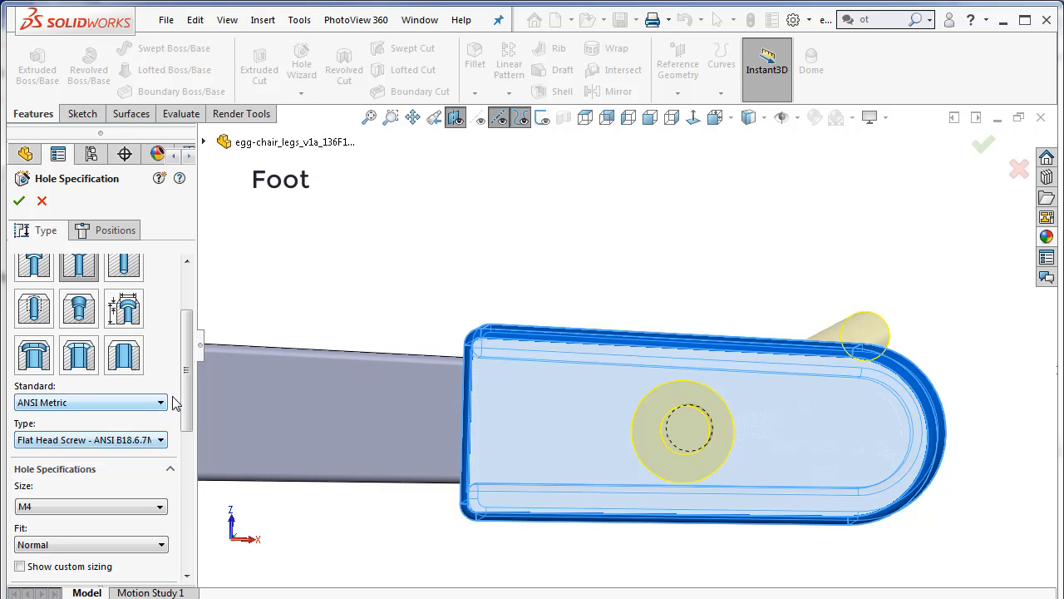
scroll(74, 432, down, 3)
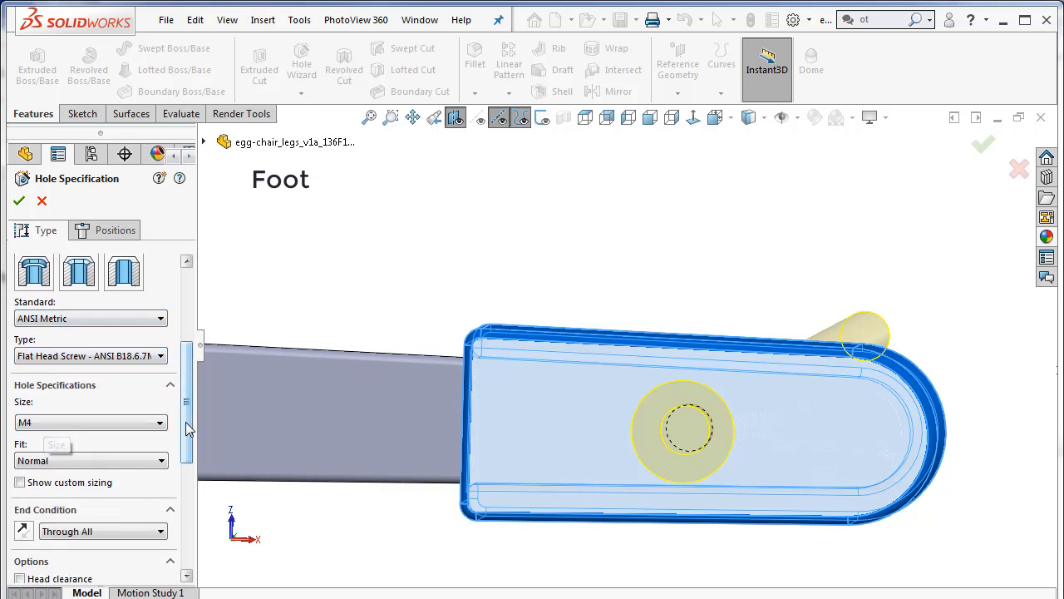
scroll(45, 426, down, 5)
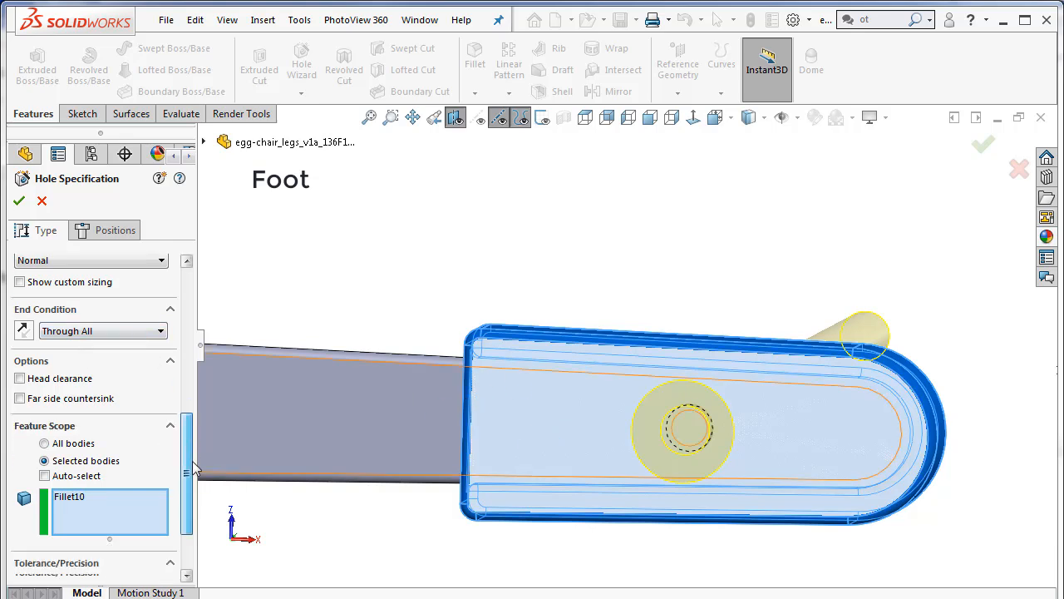
scroll(187, 470, down, 4)
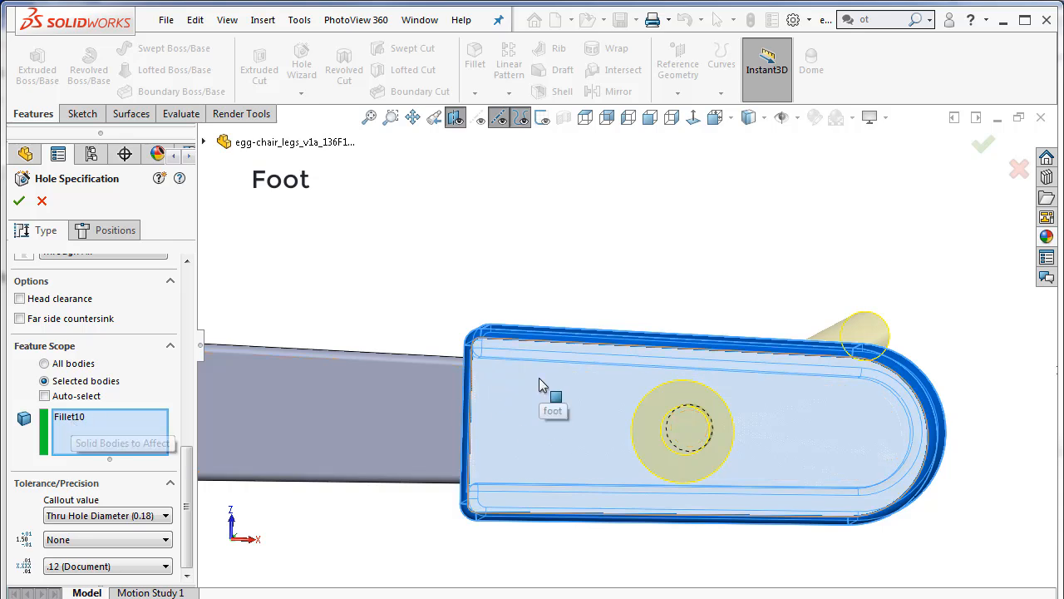
click(18, 200)
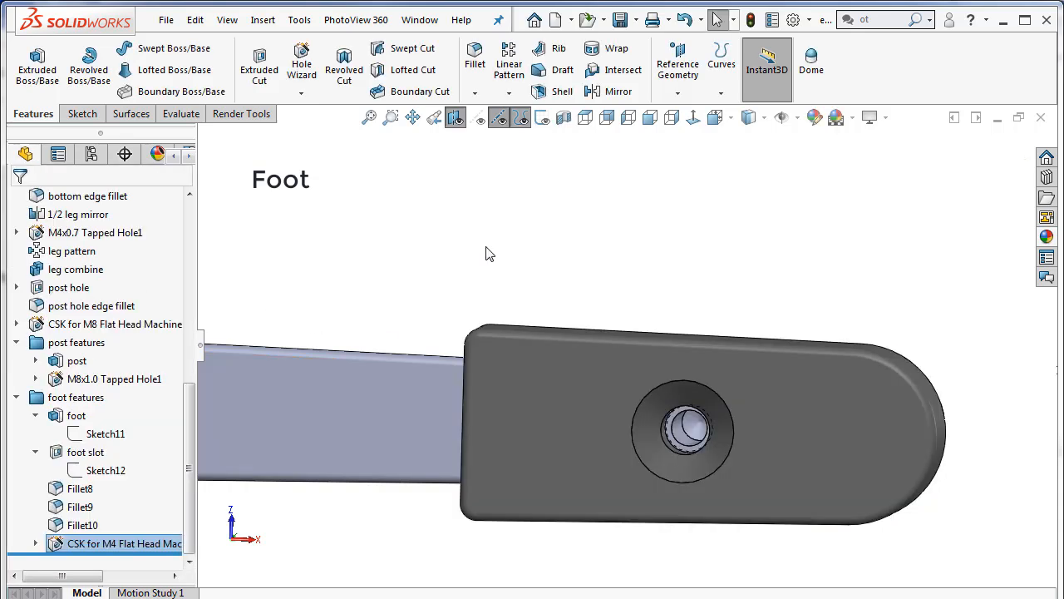
Examine the whole pedestal base from above, including the post, the four legs and the foot at the leg's end.
scroll(518, 291, up, 5)
scroll(507, 291, up, 5)
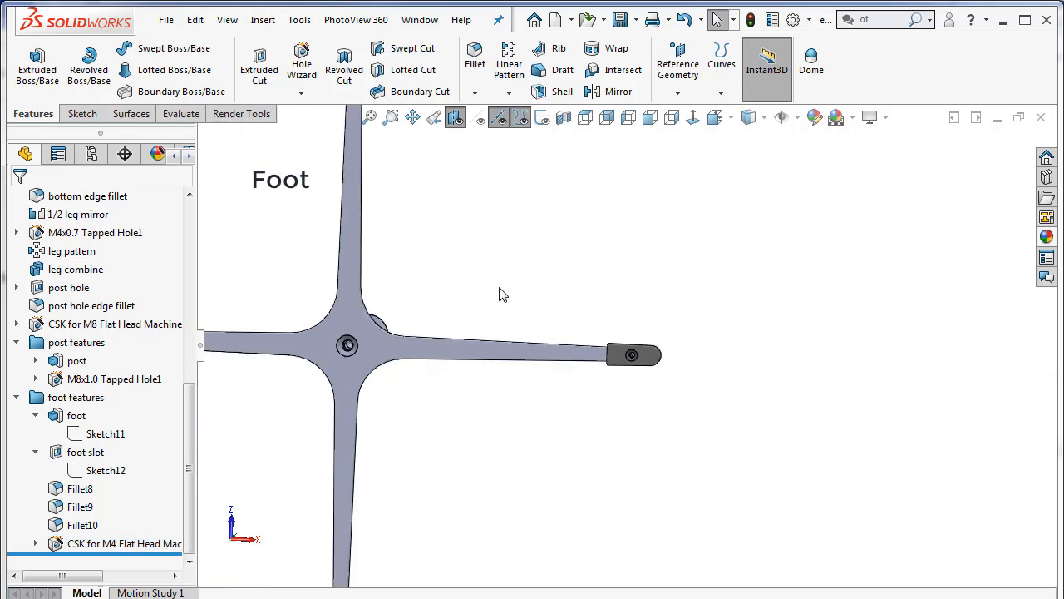
middle_drag(497, 269, 491, 527)
scroll(433, 420, down, 5)
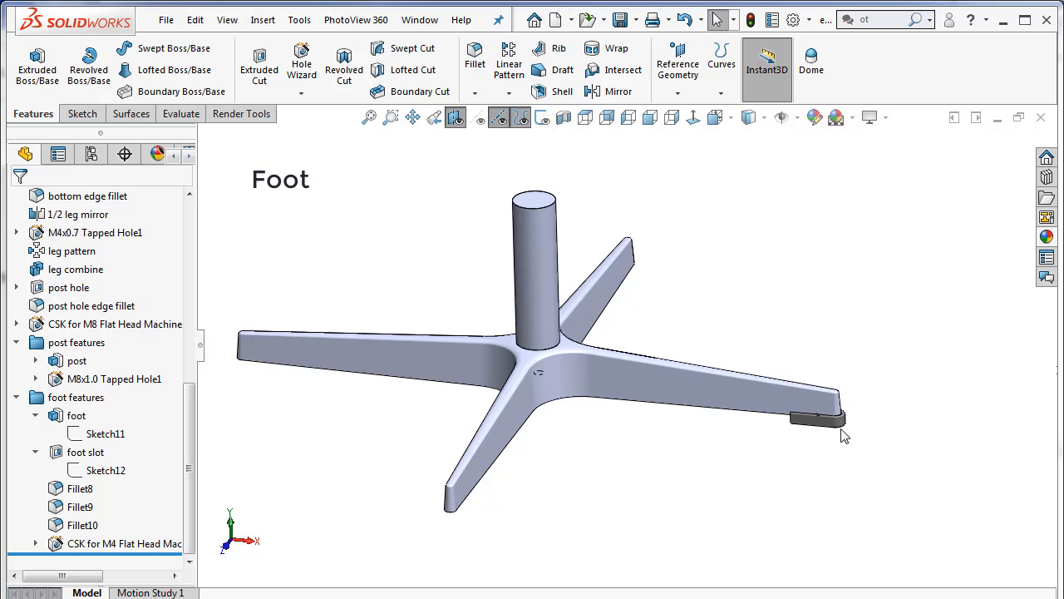
scroll(600, 406, down, 1)
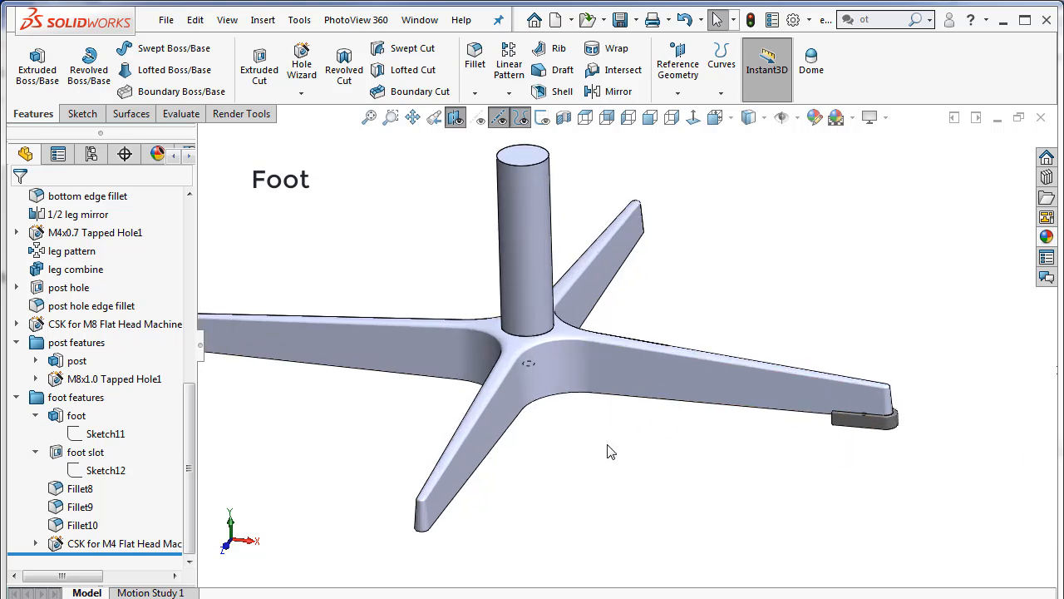
scroll(611, 452, up, 1)
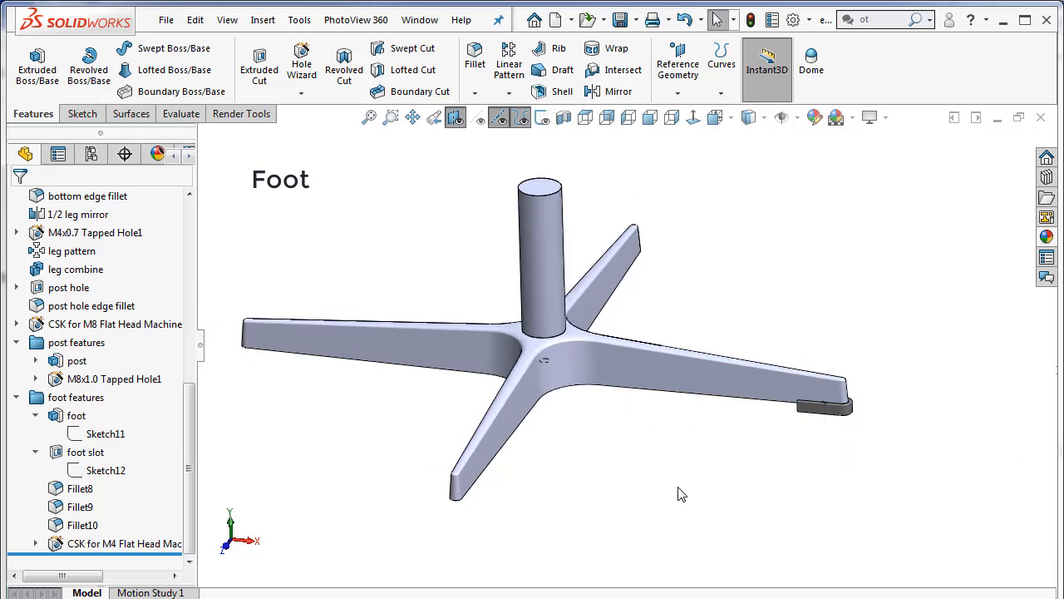